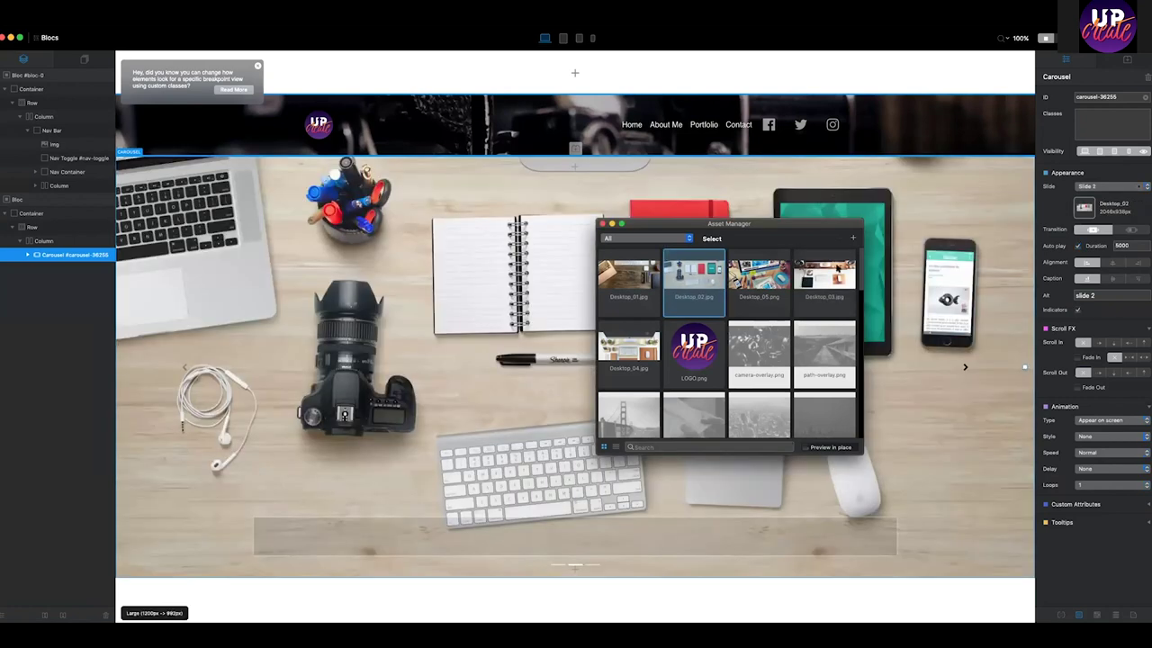
# Assign the Desktop_03.jpg image to slide 3 of the carousel.
pyautogui.click(1106, 186)
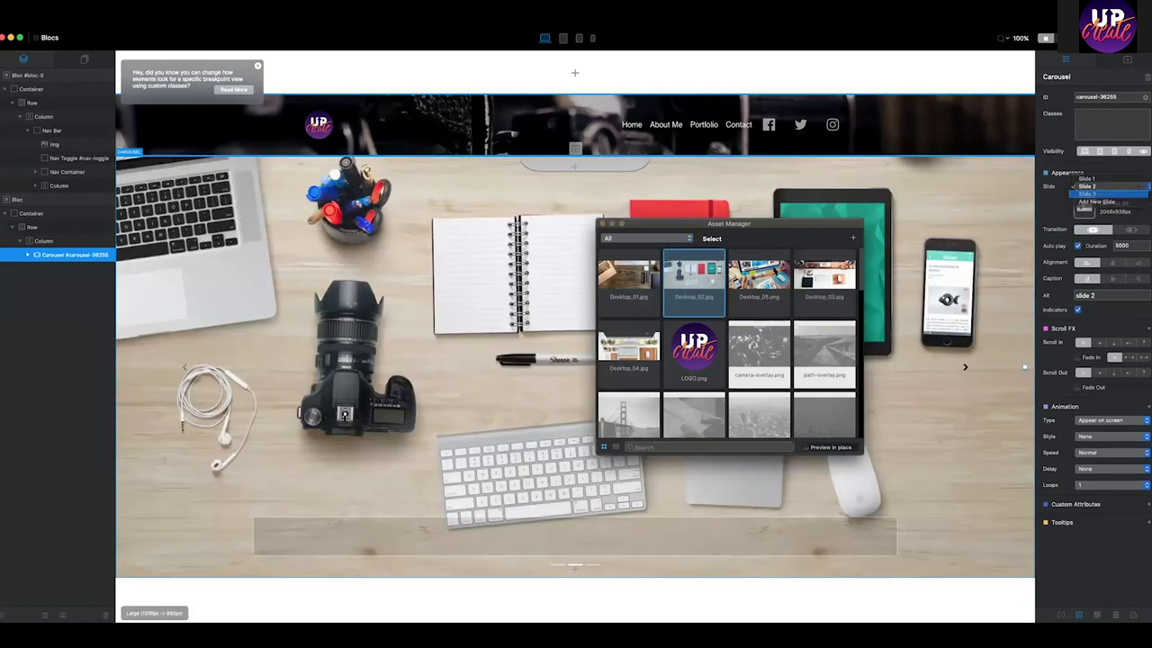
pyautogui.press('Down')
pyautogui.press('Return')
pyautogui.click(819, 286)
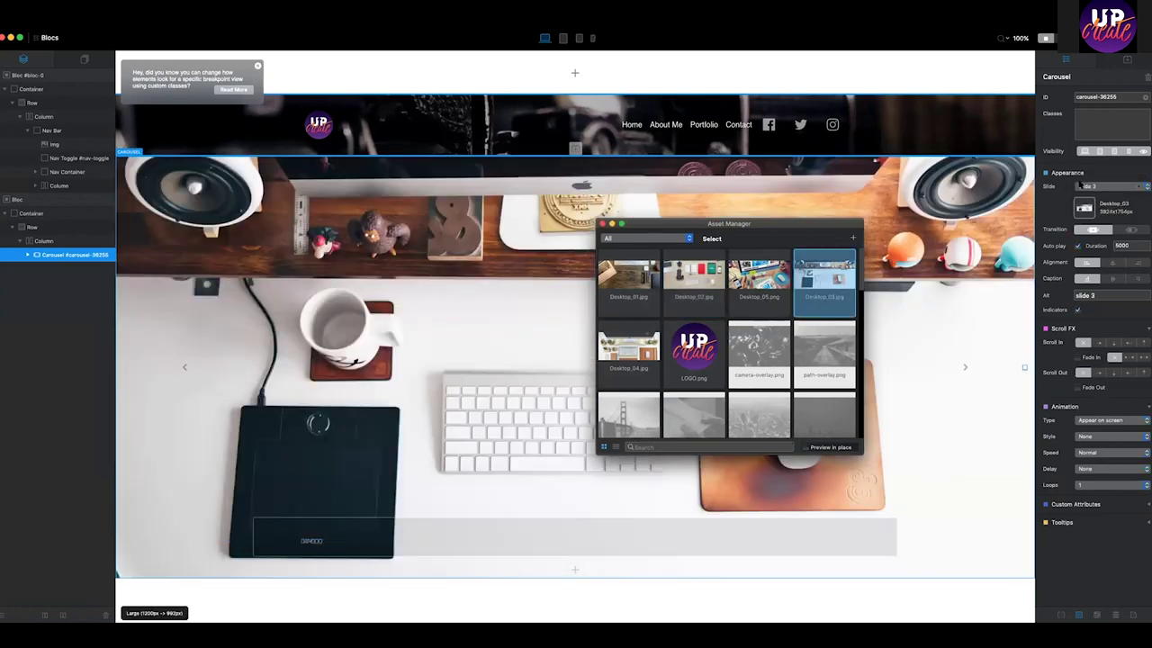
# Add a fourth slide to the carousel and give it the Desktop_04.jpg image.
pyautogui.click(1107, 187)
pyautogui.click(1092, 196)
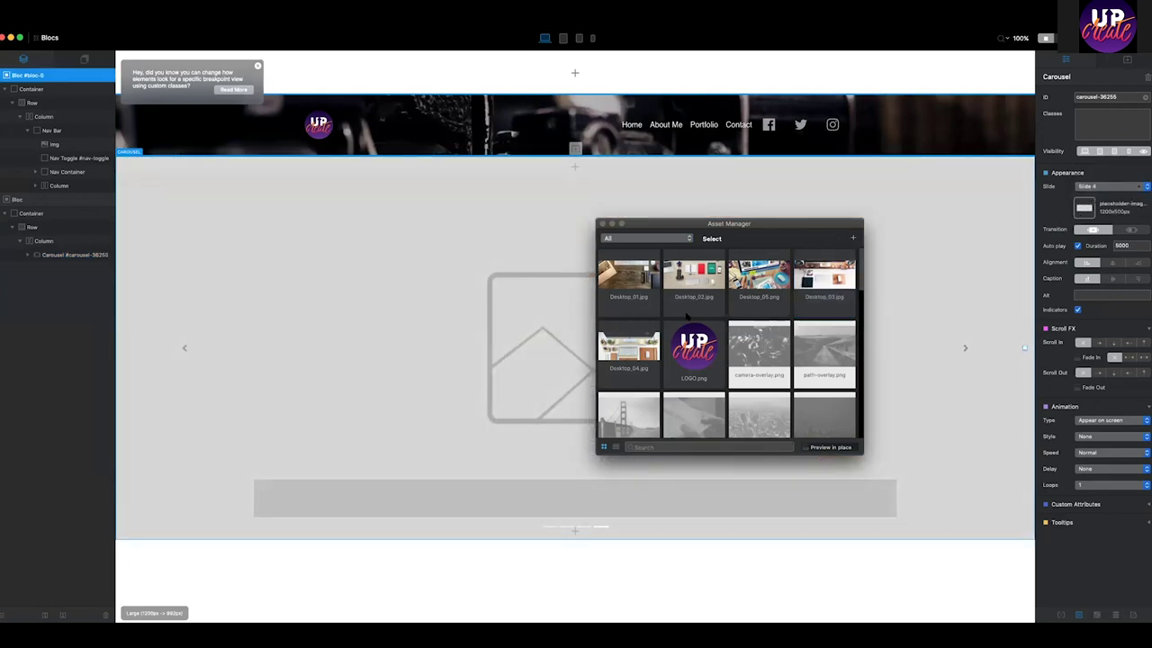
pyautogui.click(628, 346)
# Add a fifth carousel slide with the Desktop_05.png image and close the Asset Manager.
pyautogui.click(1092, 187)
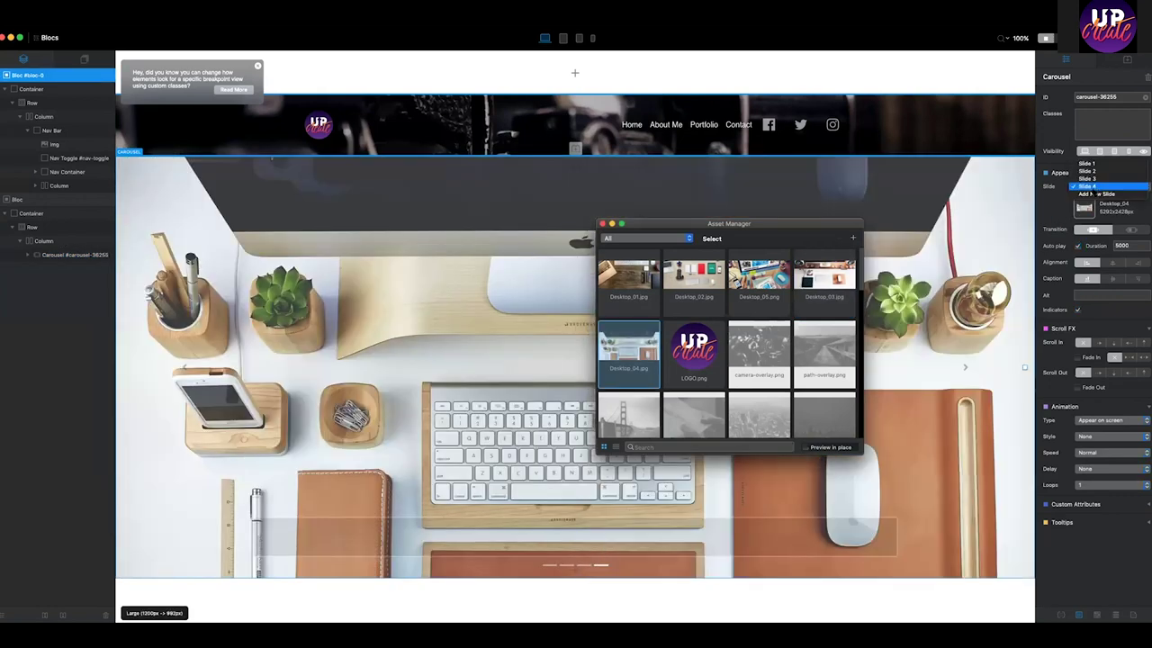
pyautogui.click(1092, 193)
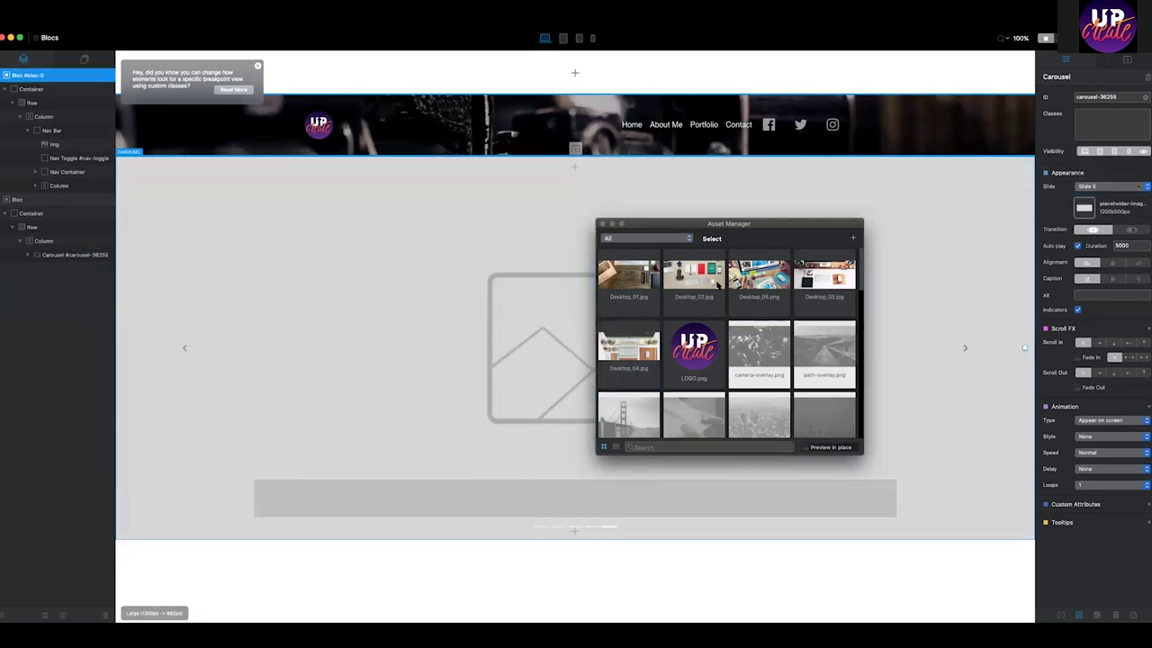
pyautogui.click(770, 281)
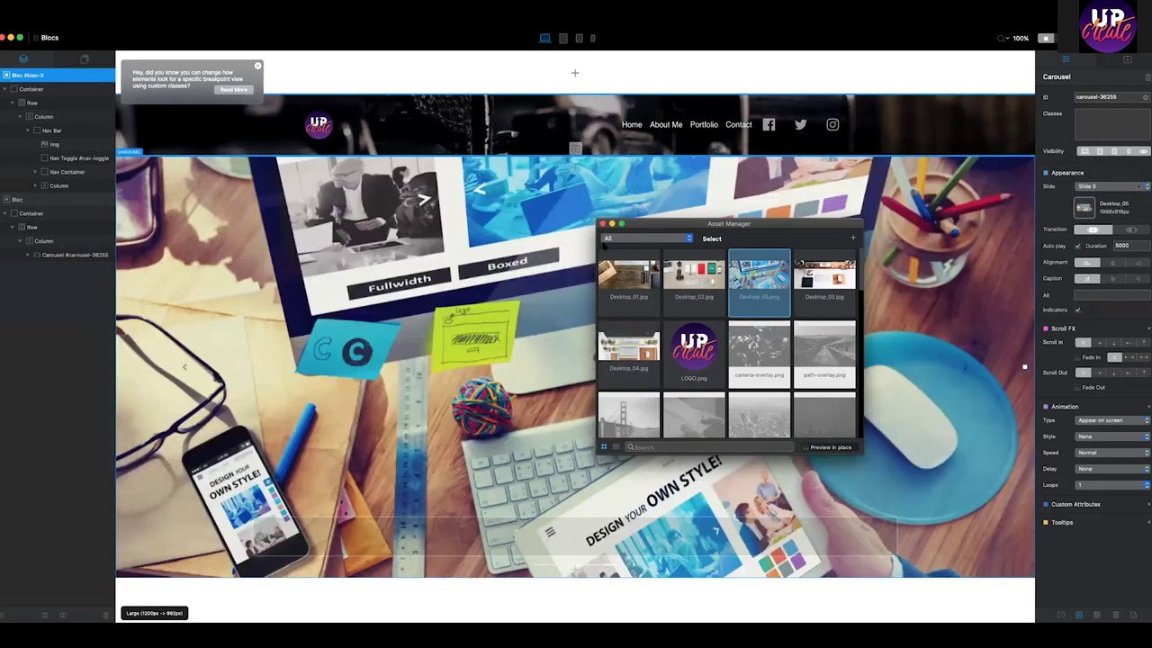
pyautogui.click(602, 224)
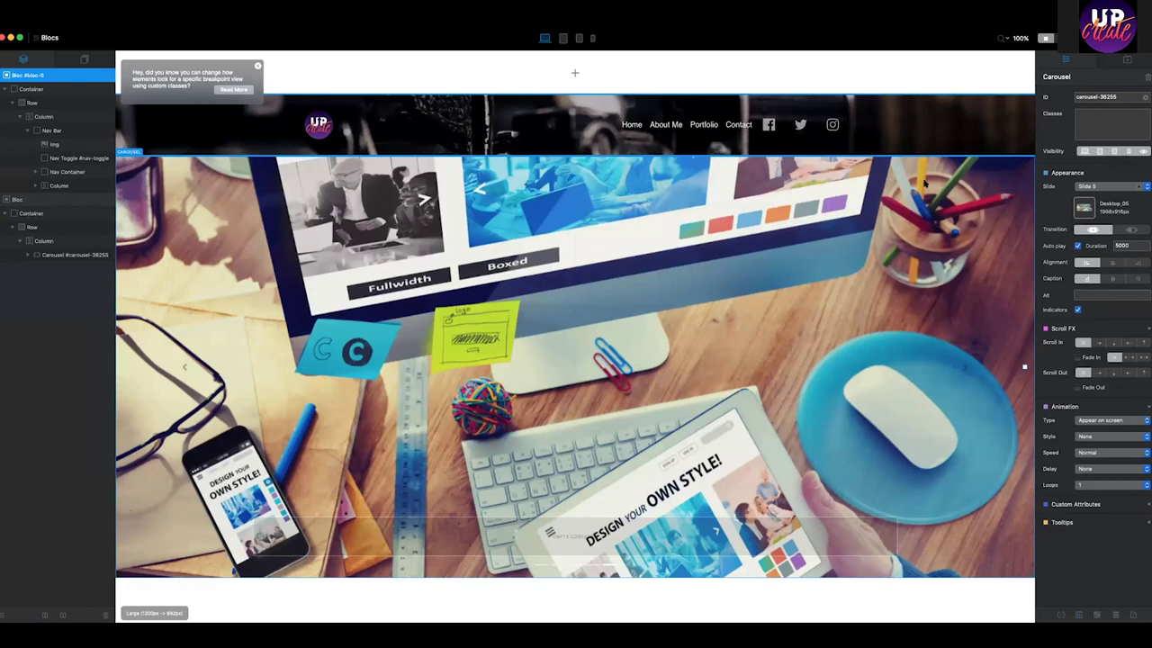
# Preview the page, advance the carousel to its next slide, and return to the design view.
pyautogui.press('super+p')
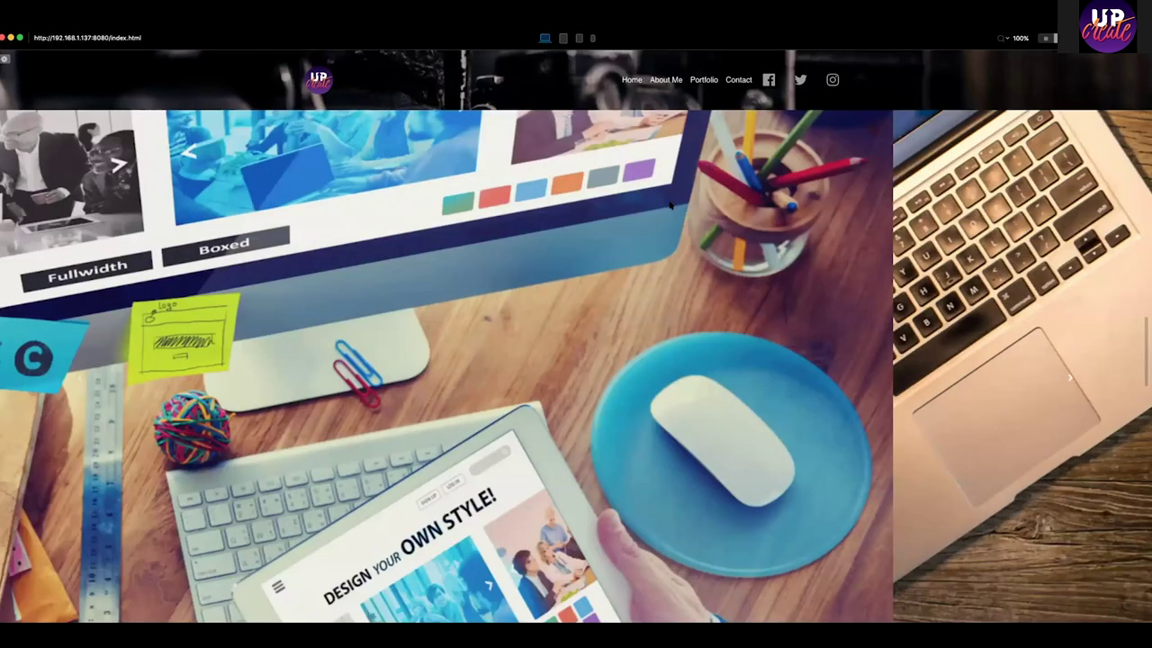
pyautogui.scroll(-1, 675, 249)
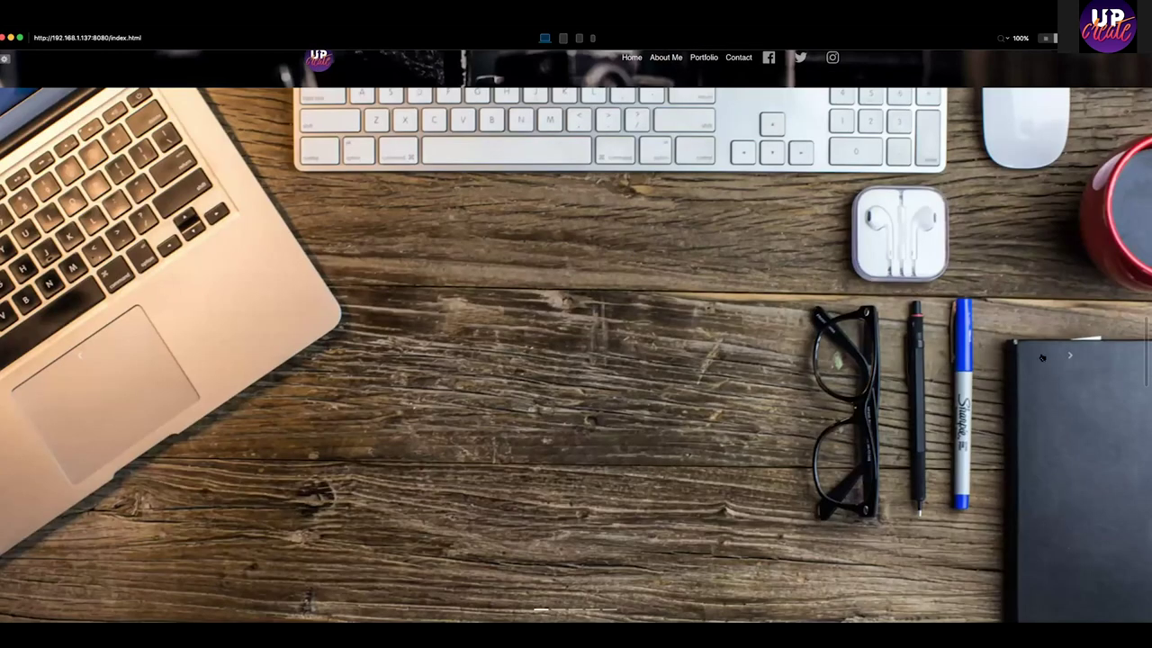
pyautogui.scroll(1, 1066, 376)
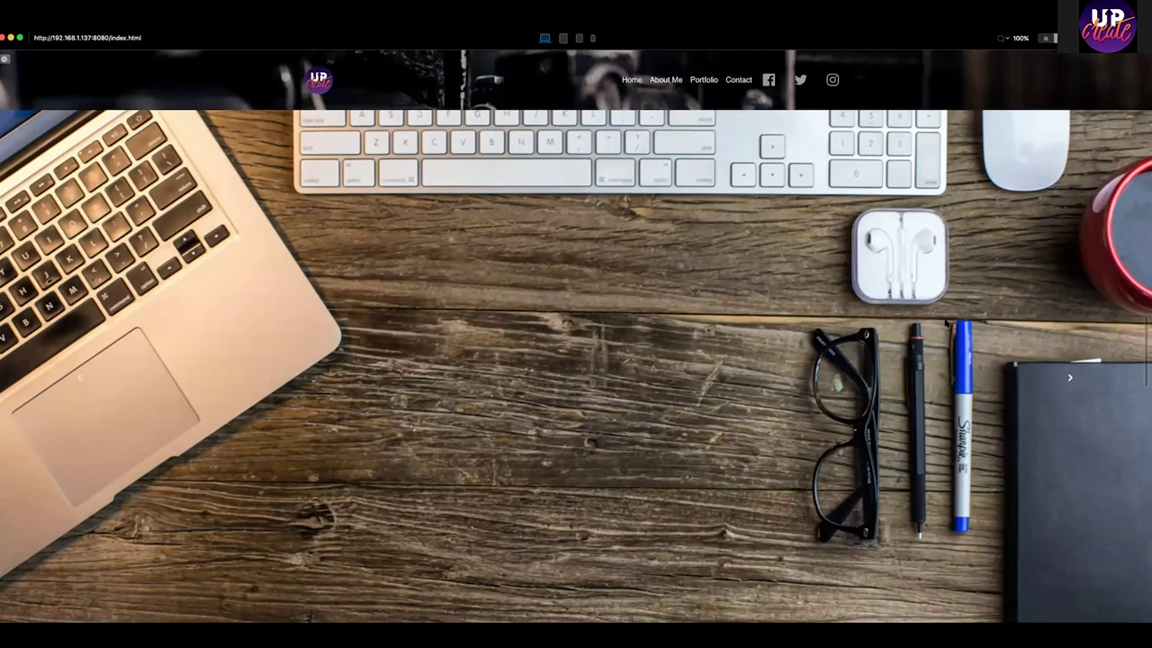
pyautogui.click(1067, 376)
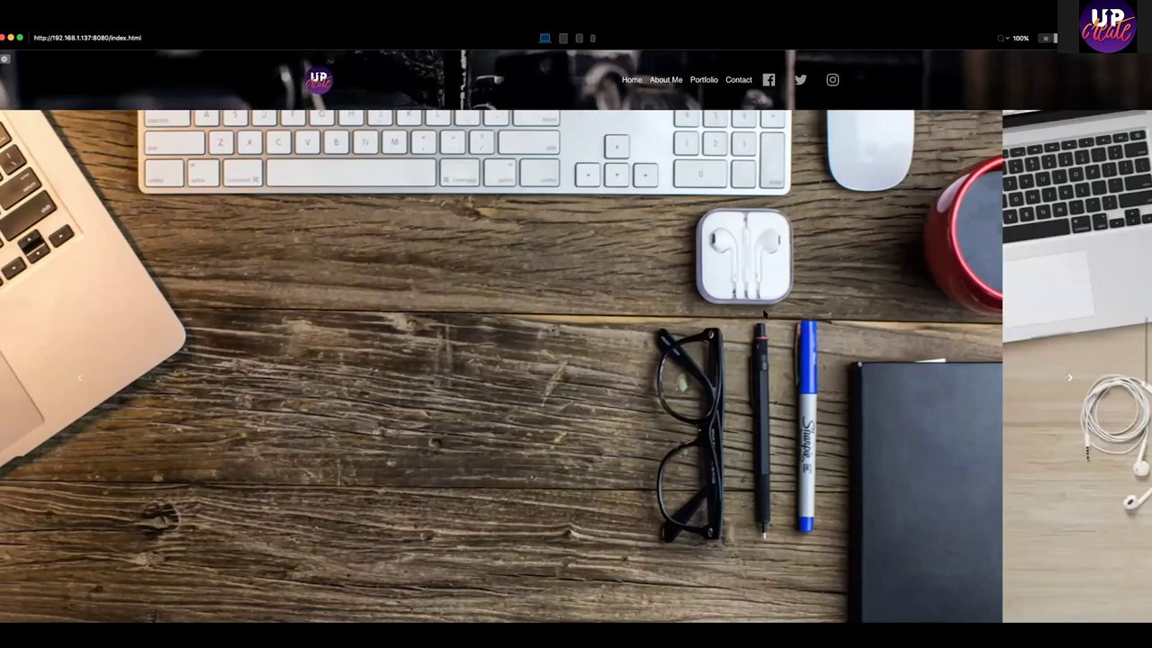
pyautogui.press('super+p')
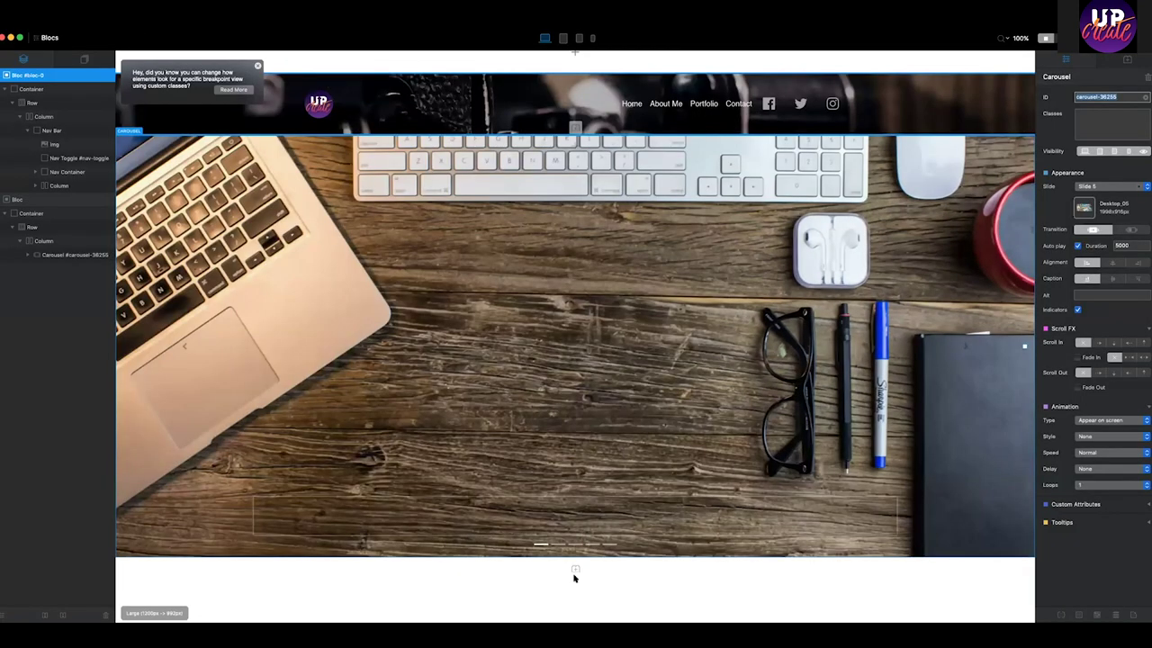
# Add a Hero With Image Right bloc below the carousel, clearing the old search filter in the bloc library.
pyautogui.scroll(1, 575, 574)
pyautogui.click(575, 567)
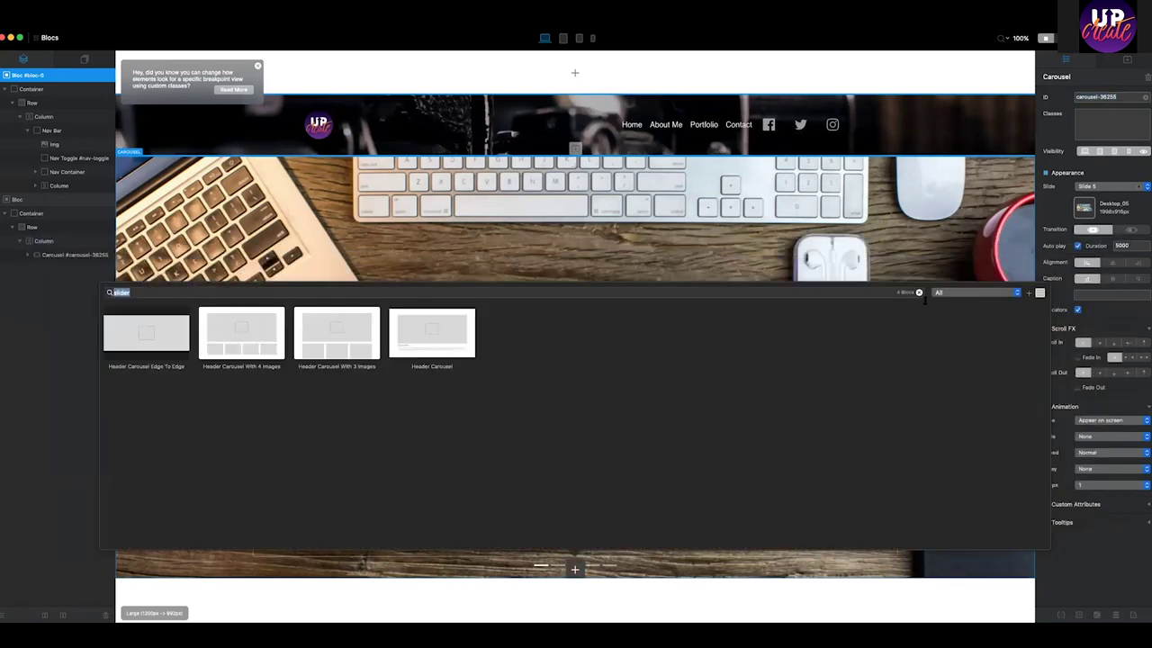
pyautogui.click(919, 292)
pyautogui.scroll(-2, 809, 389)
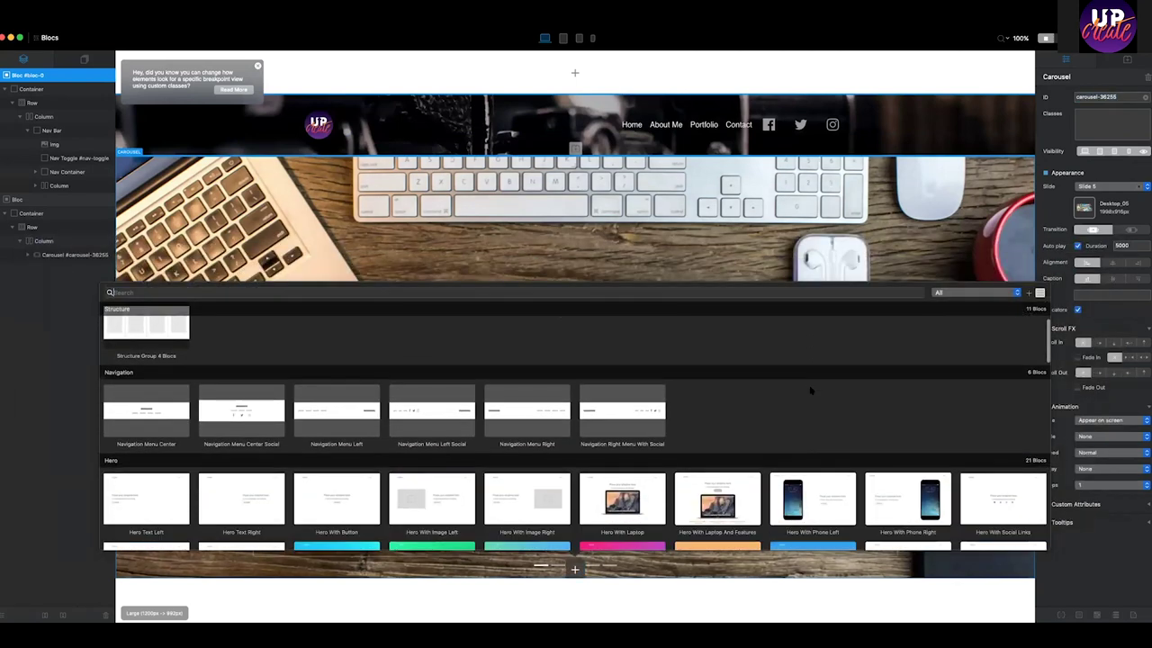
pyautogui.scroll(-5, 546, 393)
pyautogui.click(593, 371)
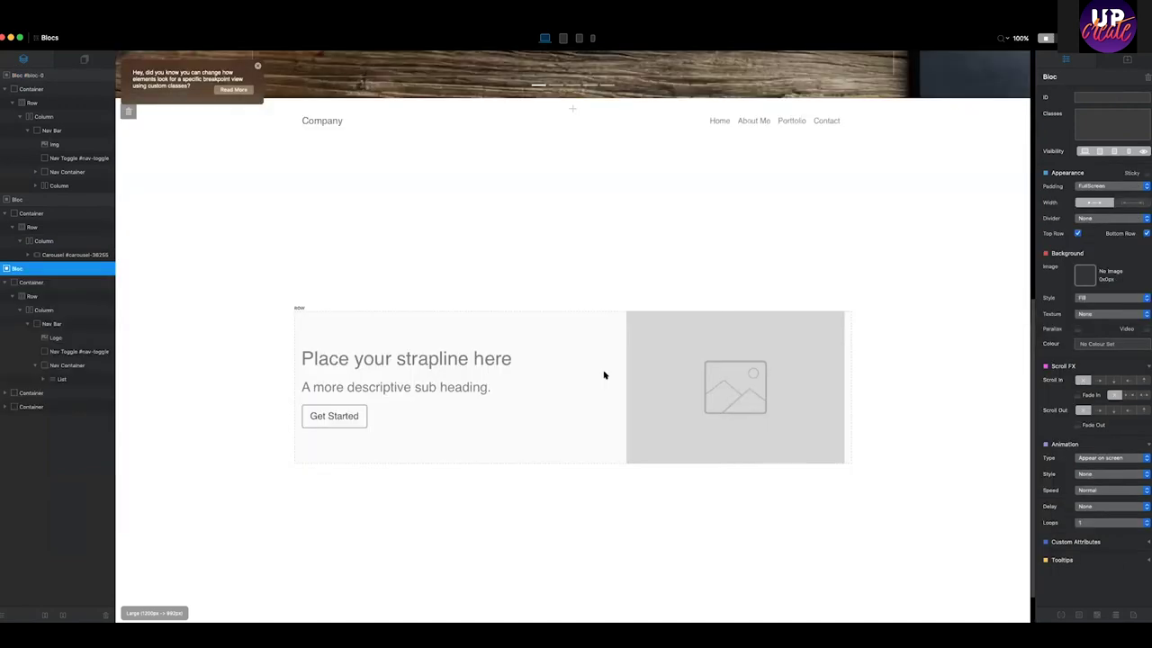
# Set the new hero bloc's padding to Medium - 50px and accept removing its extra top and bottom content areas.
pyautogui.scroll(-1, 565, 488)
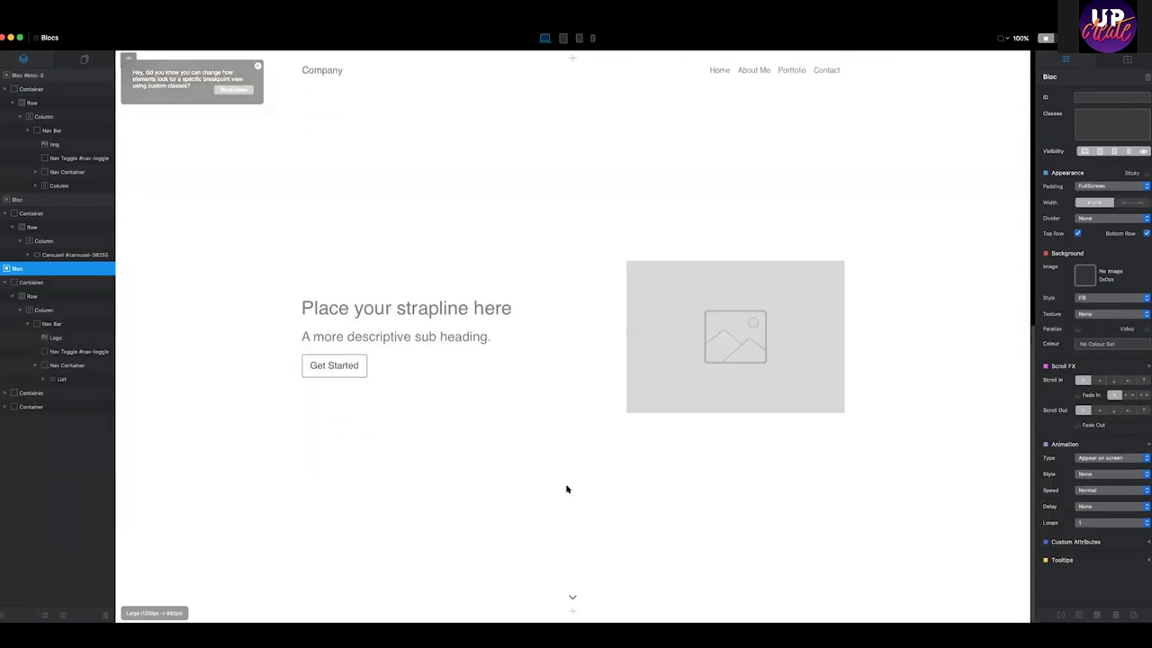
pyautogui.click(1096, 186)
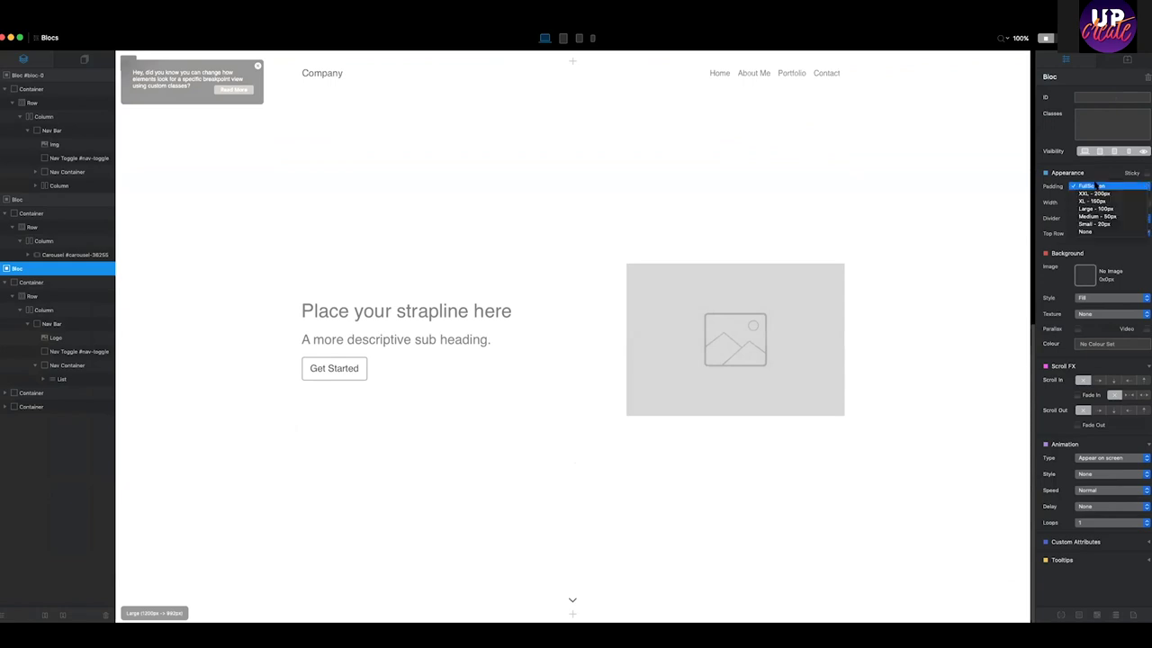
pyautogui.click(1096, 217)
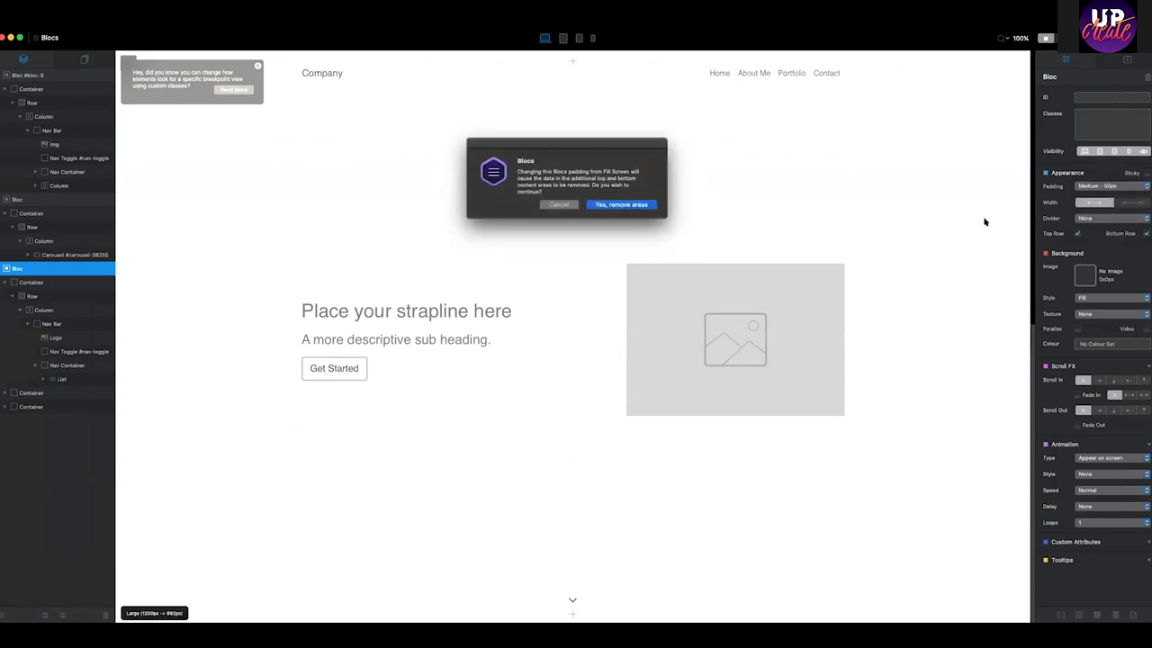
pyautogui.click(621, 205)
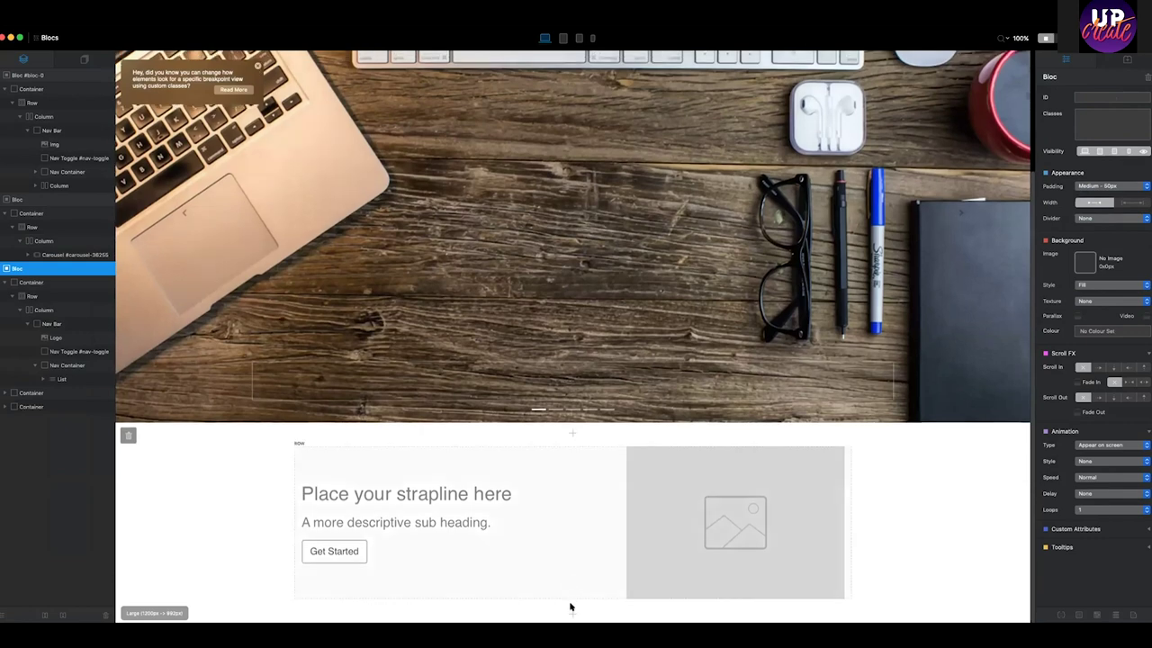
# Add a Hero With Image Left bloc below the first hero and set its padding to XL - 150px, removing the extra areas.
pyautogui.click(572, 611)
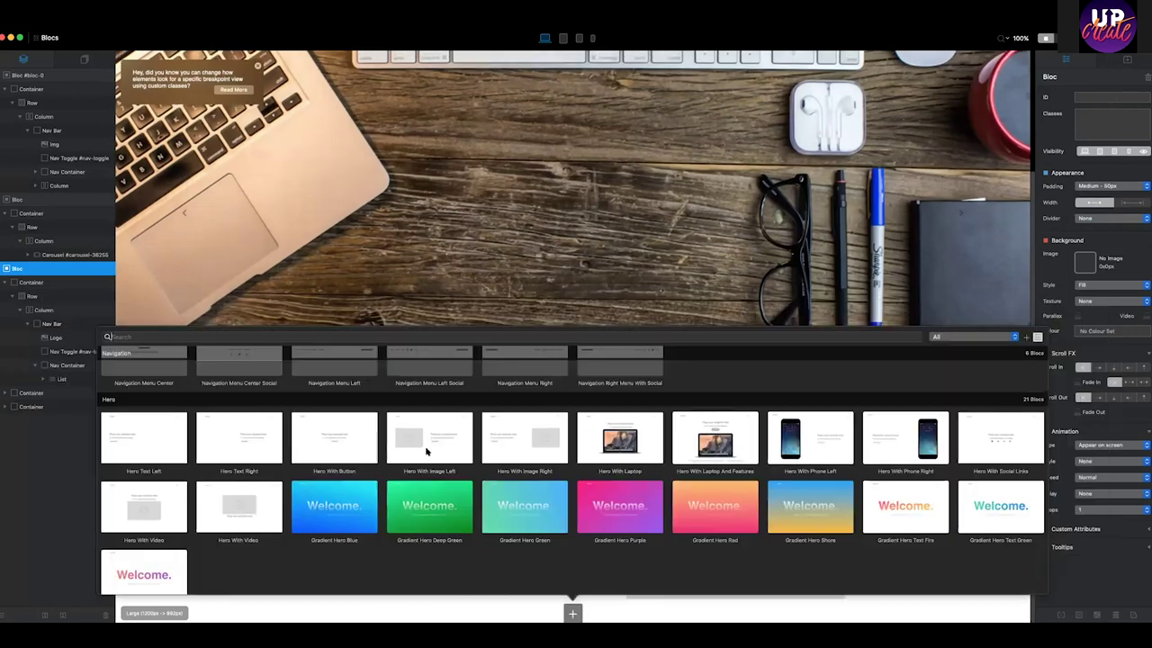
pyautogui.click(429, 441)
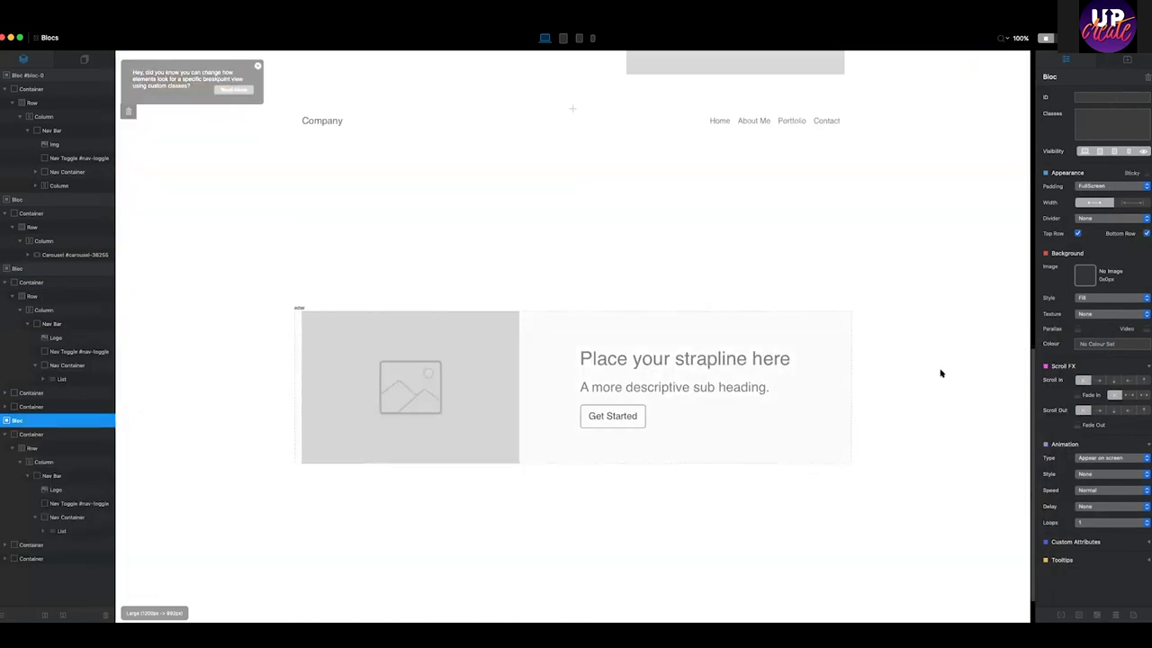
pyautogui.click(1100, 186)
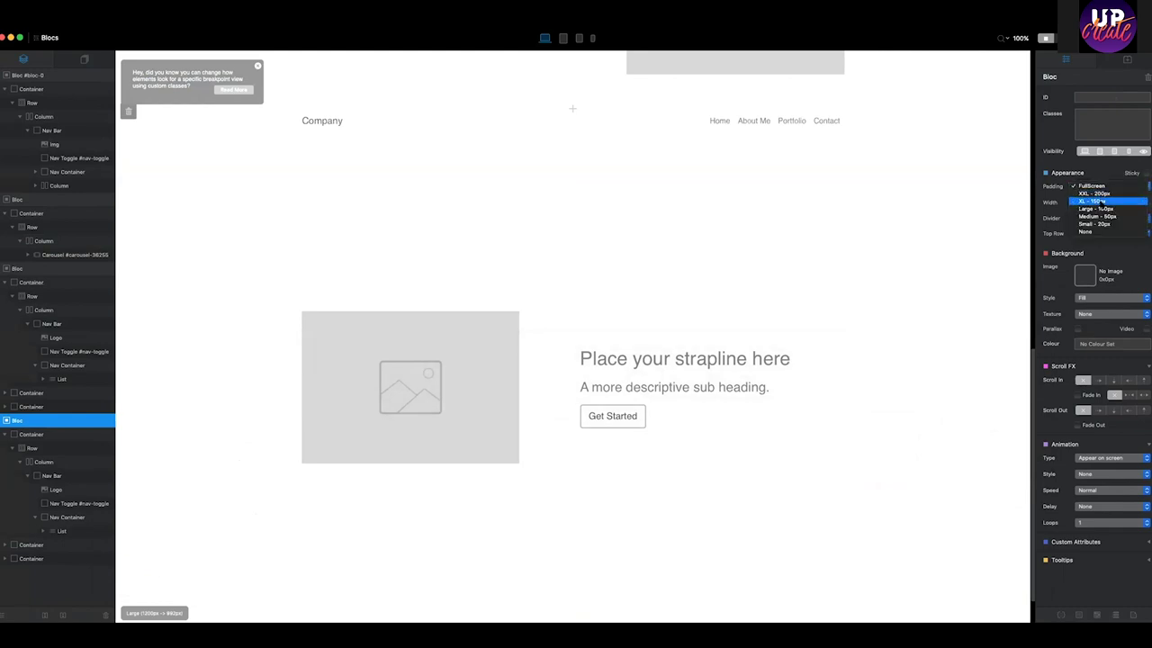
pyautogui.click(1096, 200)
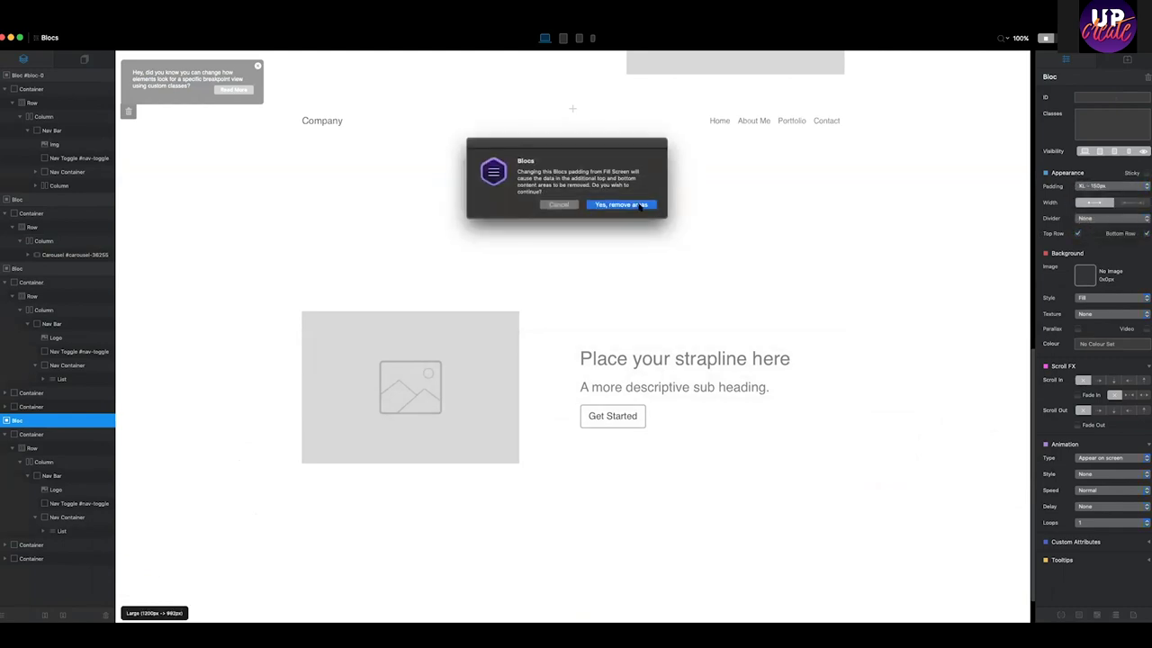
pyautogui.click(651, 204)
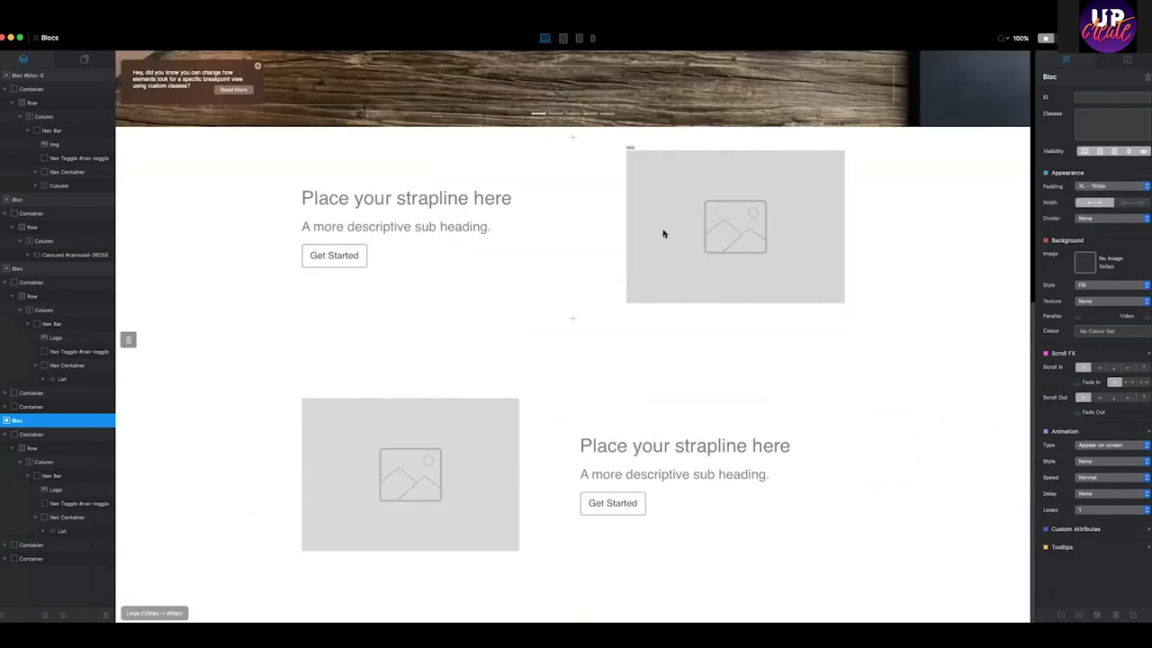
# Search the bloc library for "footer" and add the dark Footer With Social Icons bloc at the page's end.
pyautogui.click(573, 614)
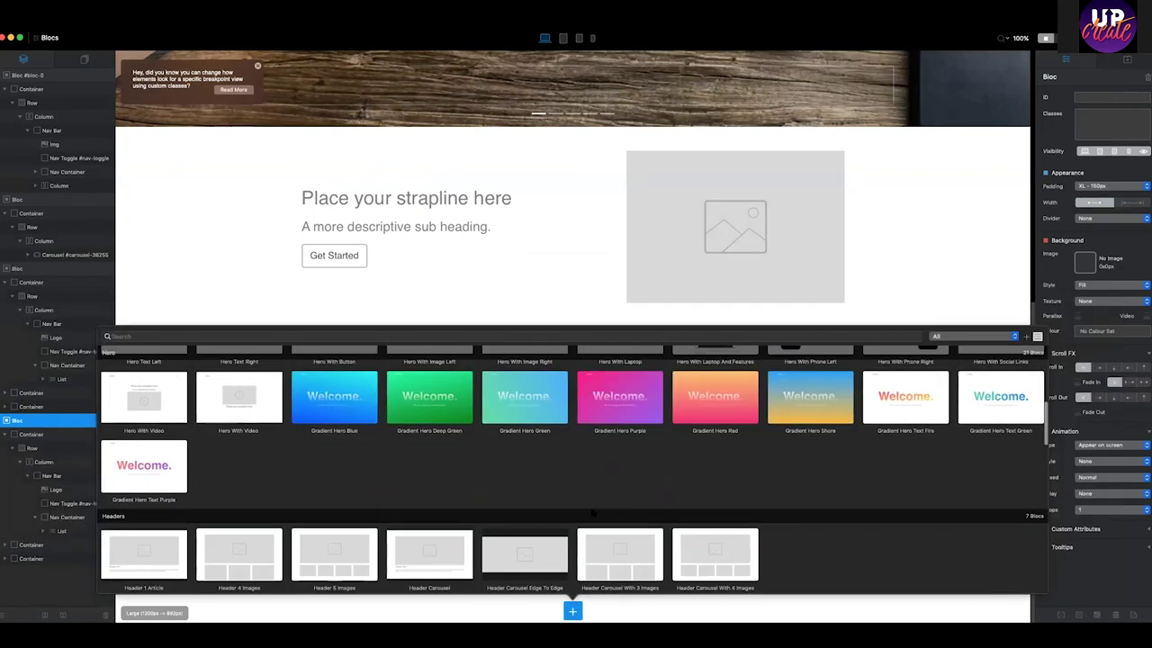
pyautogui.scroll(-15, 593, 513)
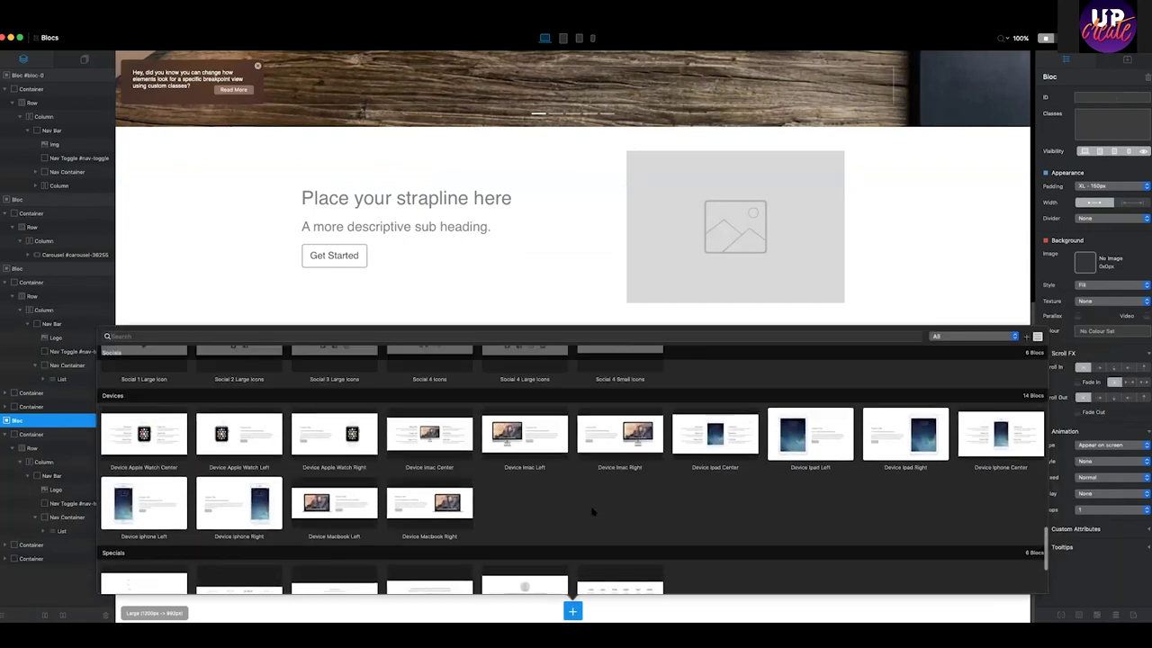
pyautogui.scroll(2, 540, 504)
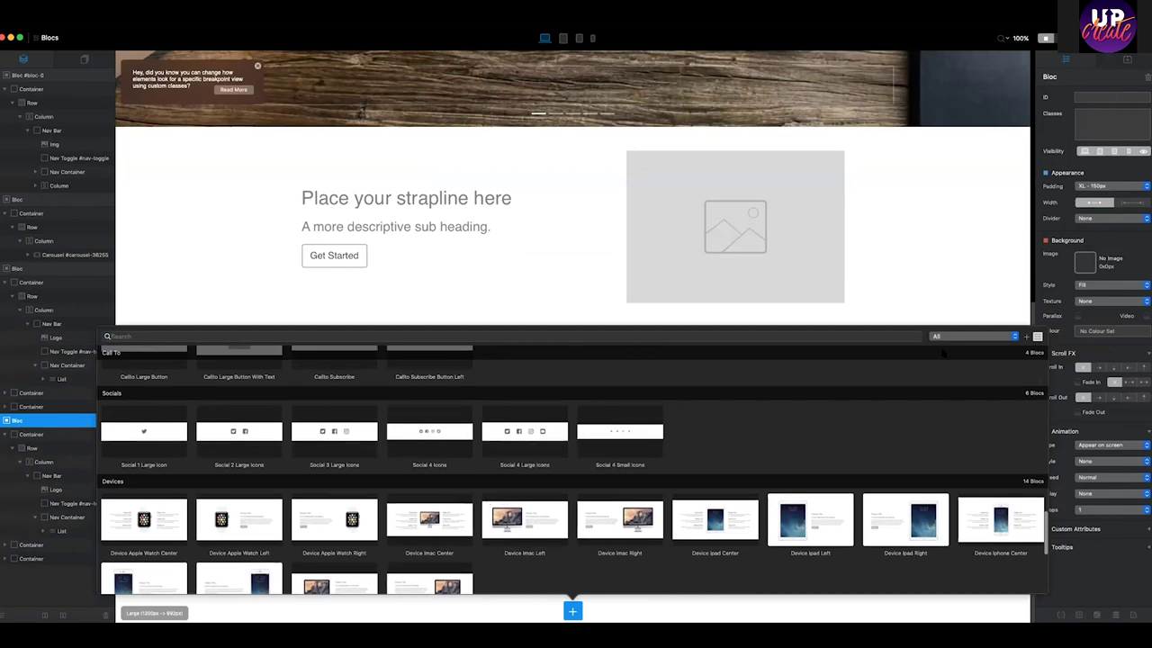
pyautogui.write('footer')
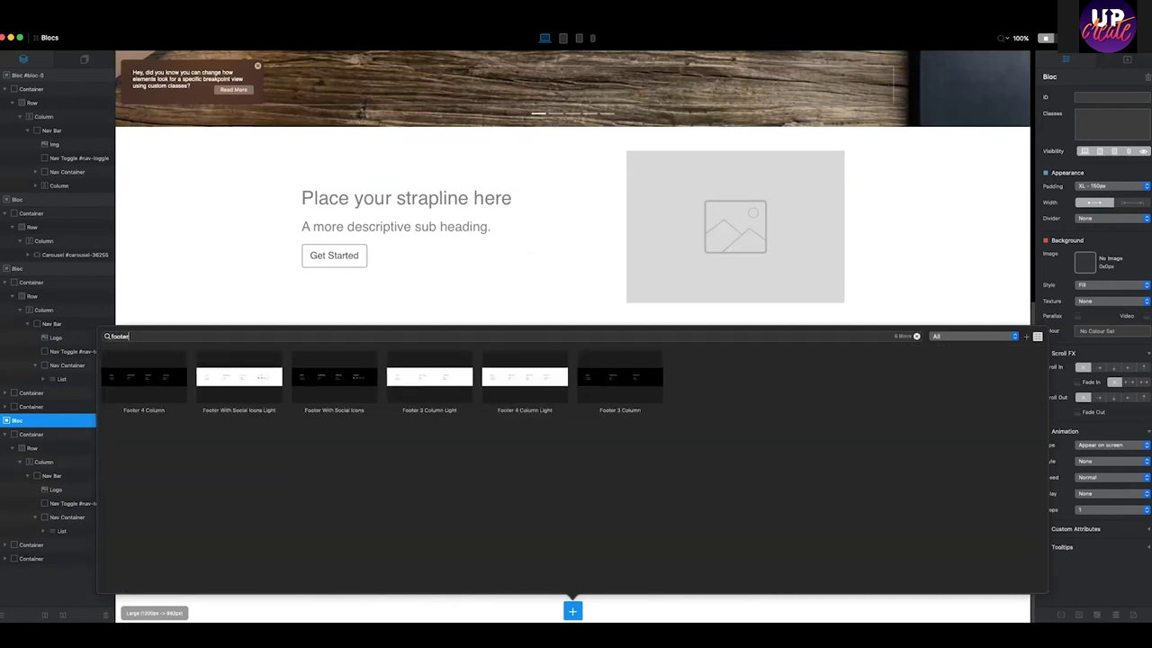
pyautogui.click(333, 383)
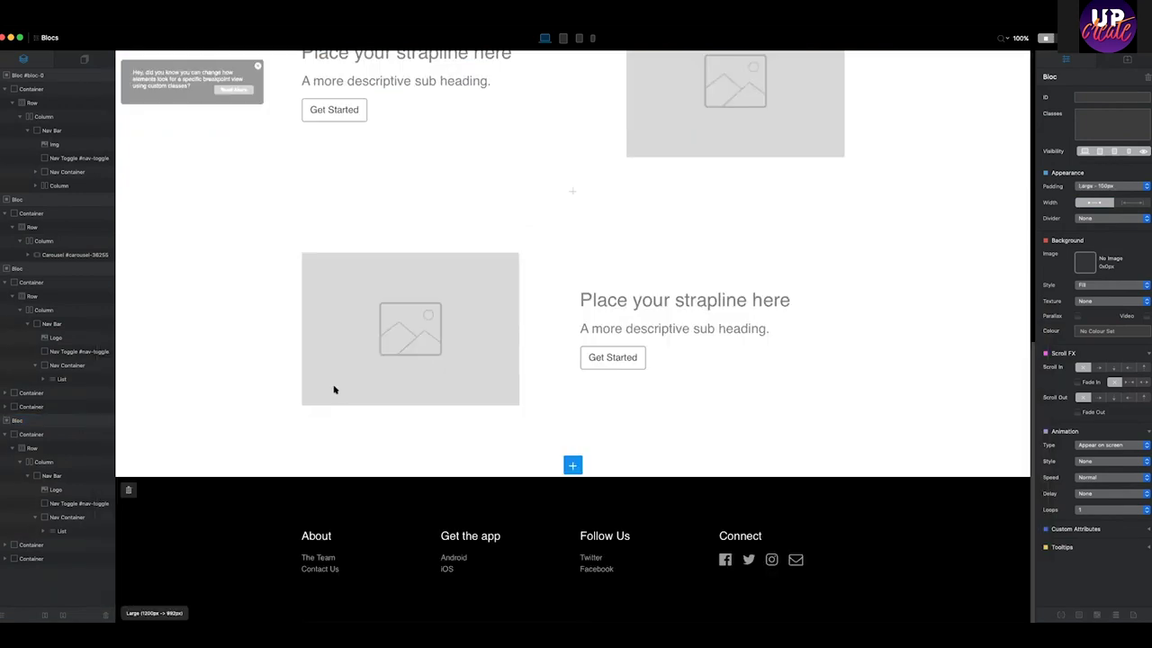
# Preview the whole page from the carousel through the new hero sections, and return to the design view.
pyautogui.scroll(3, 620, 540)
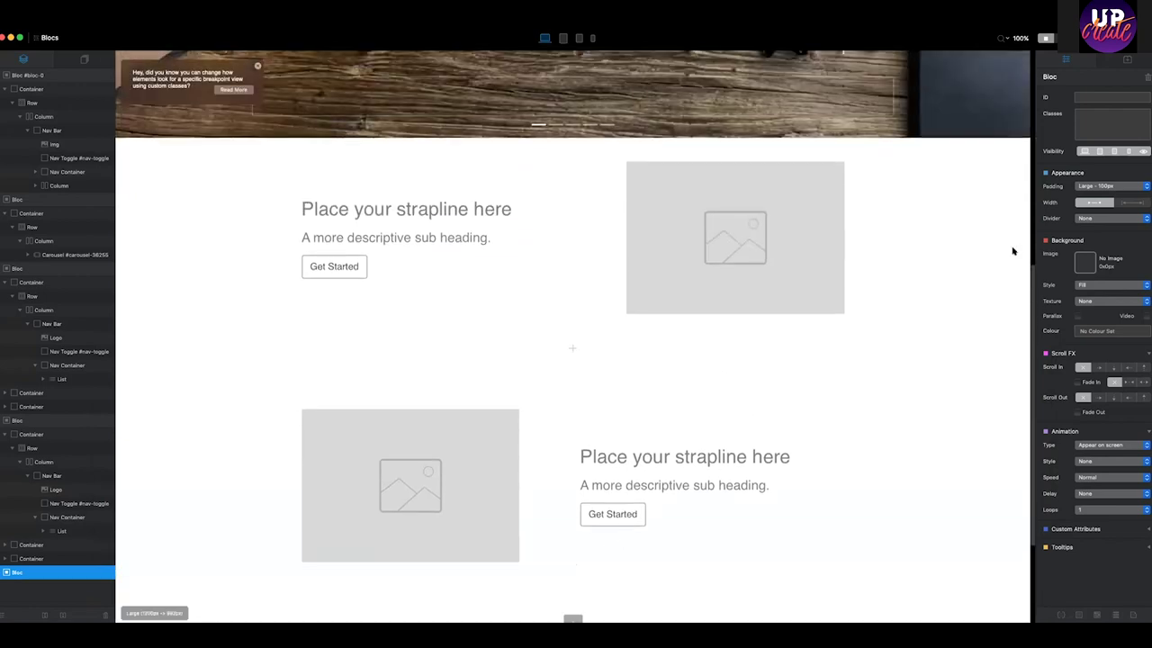
pyautogui.scroll(5, 1011, 249)
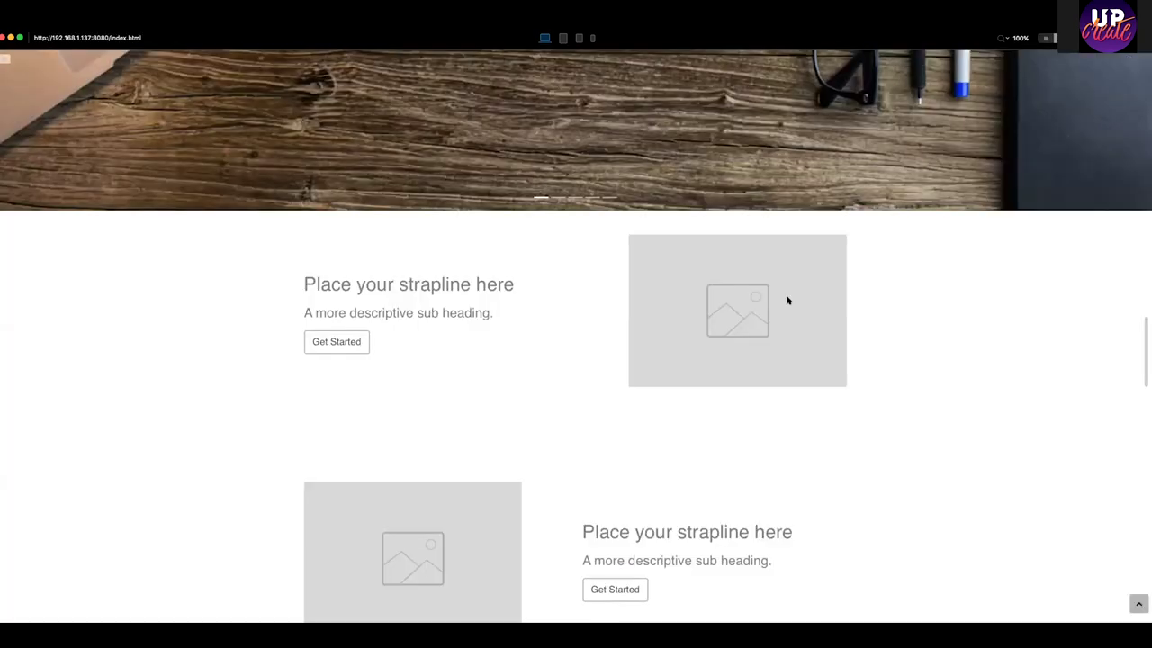
pyautogui.scroll(-3, 787, 300)
pyautogui.scroll(4, 788, 297)
pyautogui.scroll(5, 787, 299)
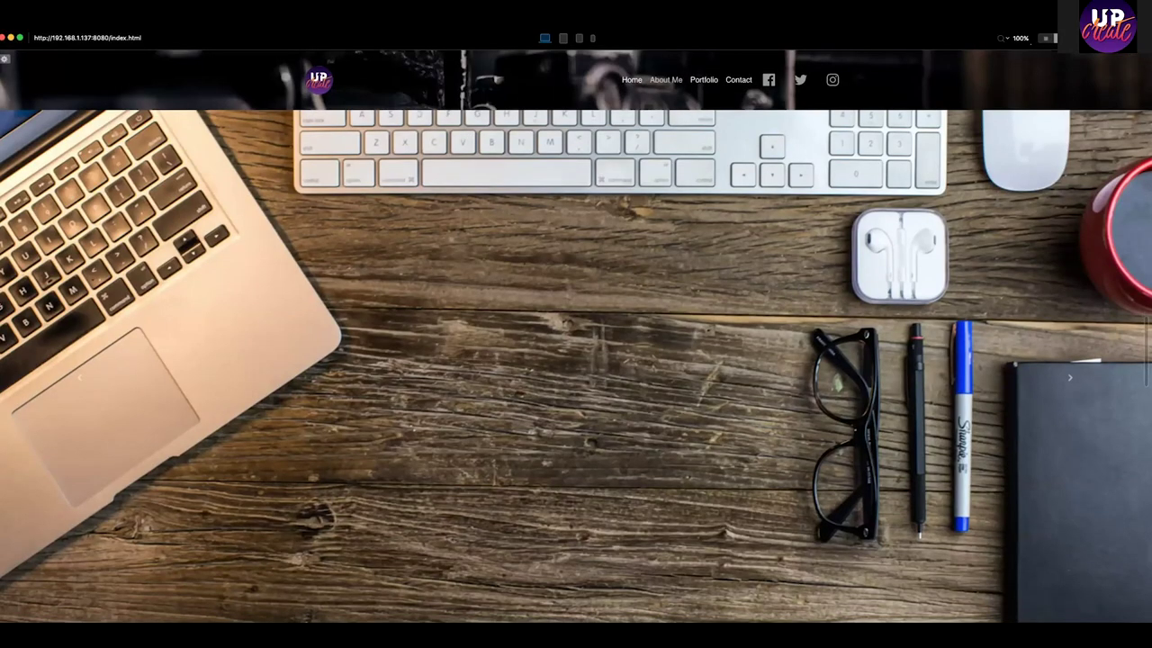
pyautogui.press('Escape')
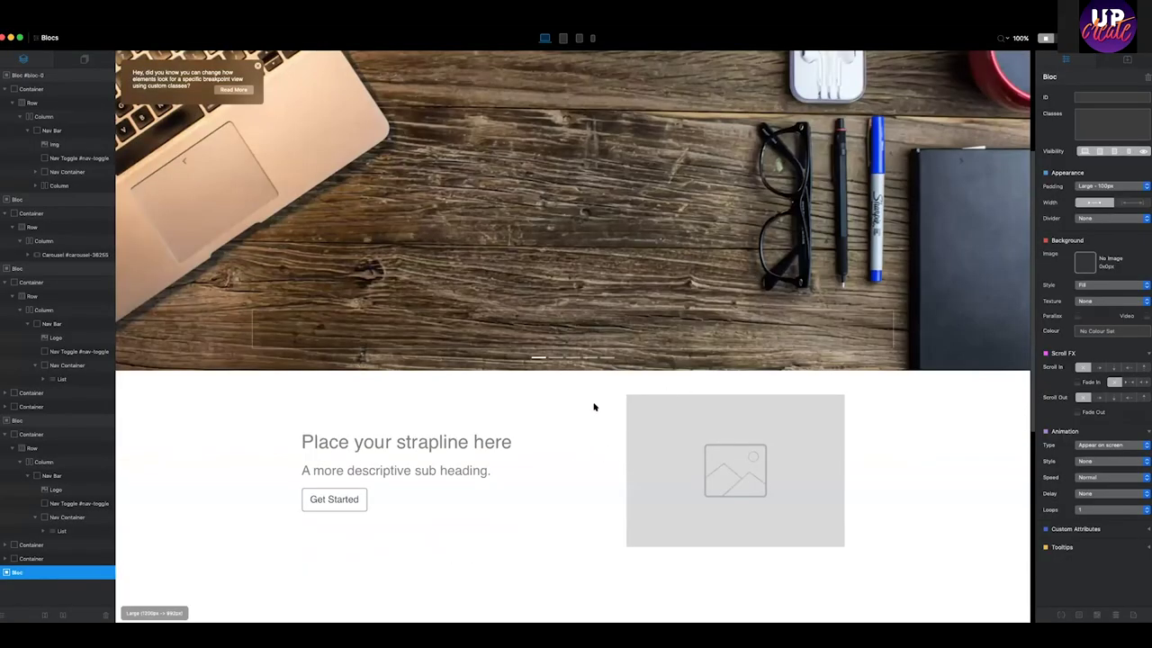
# Add a Feature 3 Column Article bloc between the last hero section and the footer.
pyautogui.press('super+b')
pyautogui.click(916, 191)
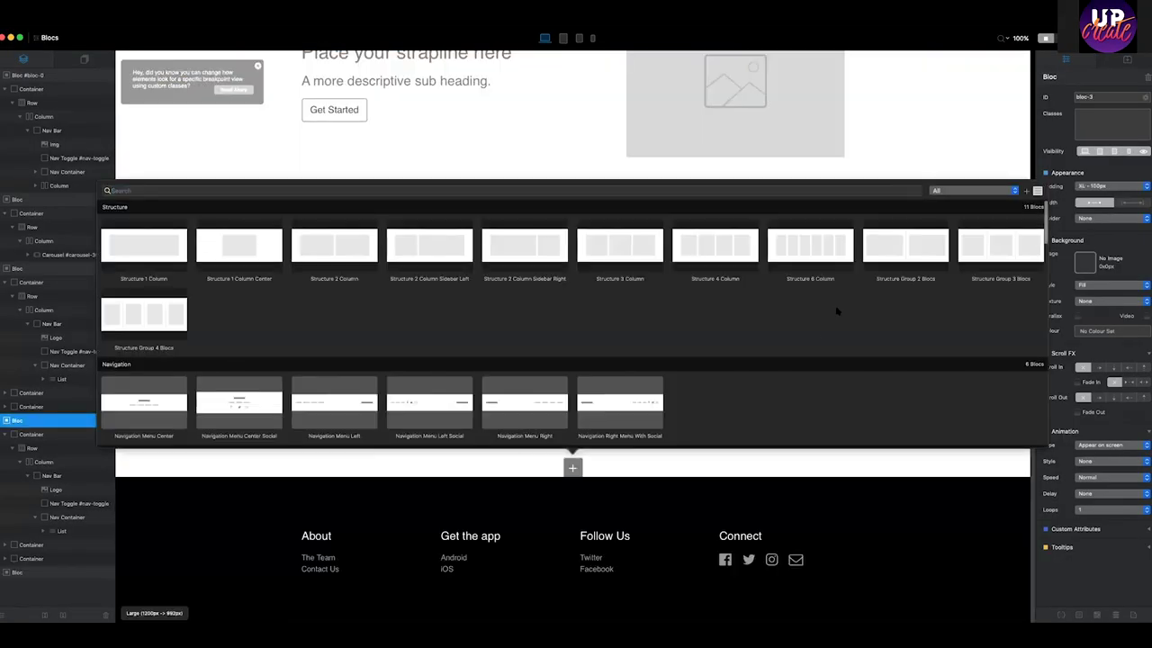
pyautogui.scroll(-5, 836, 308)
pyautogui.scroll(-5, 811, 335)
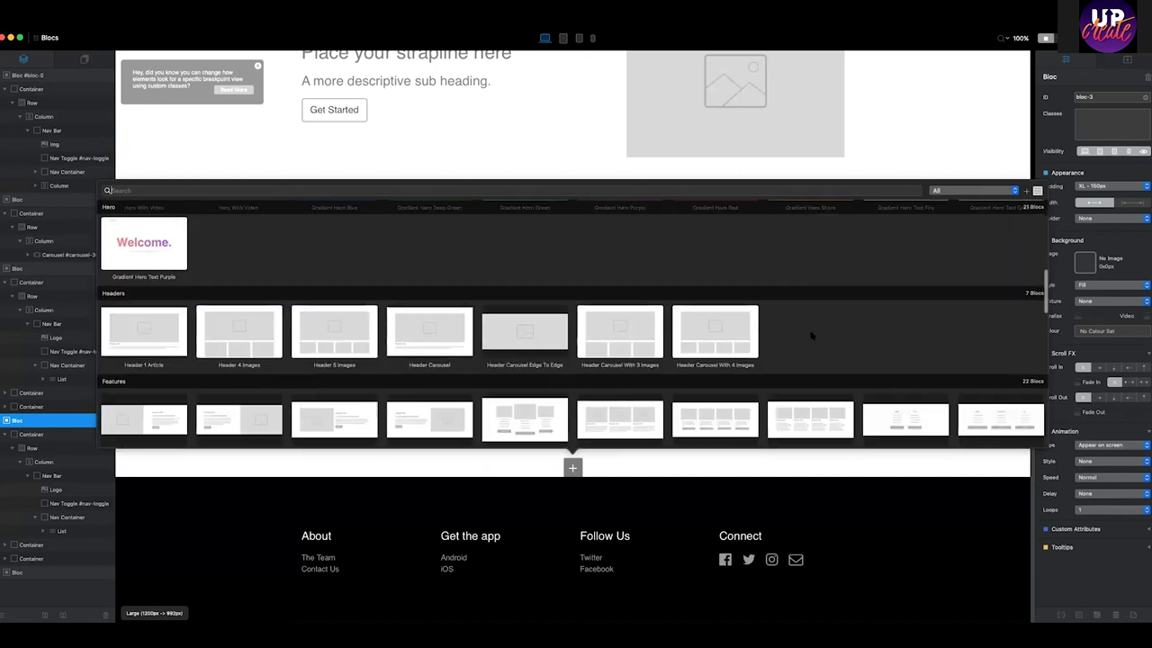
pyautogui.scroll(-2, 760, 327)
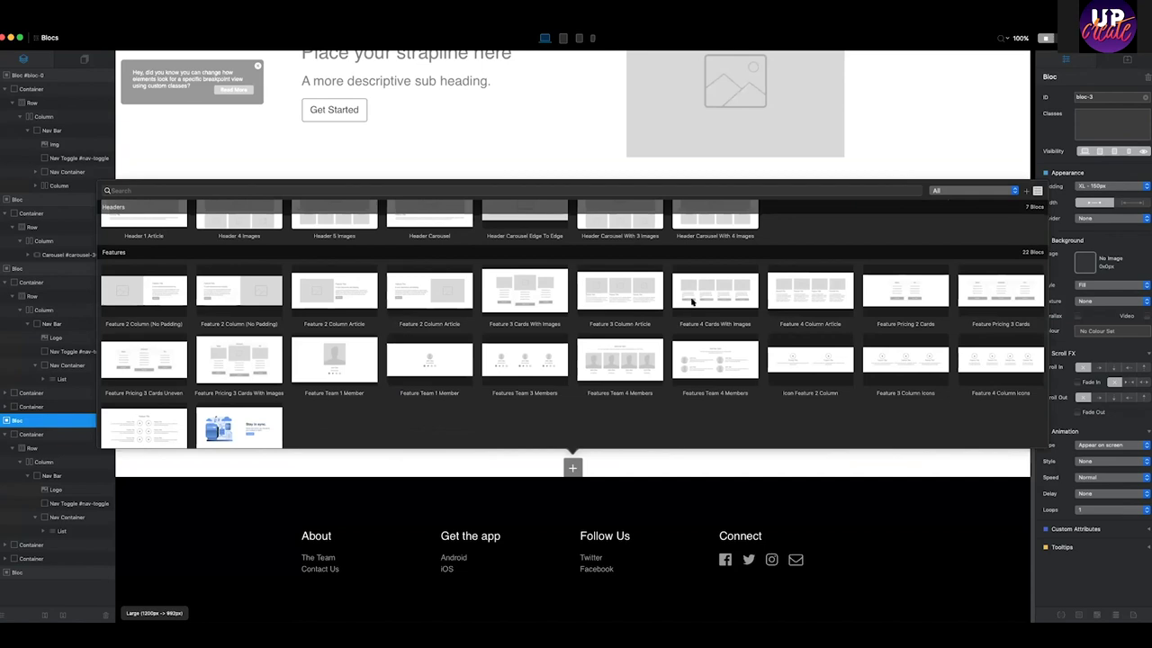
pyautogui.click(595, 291)
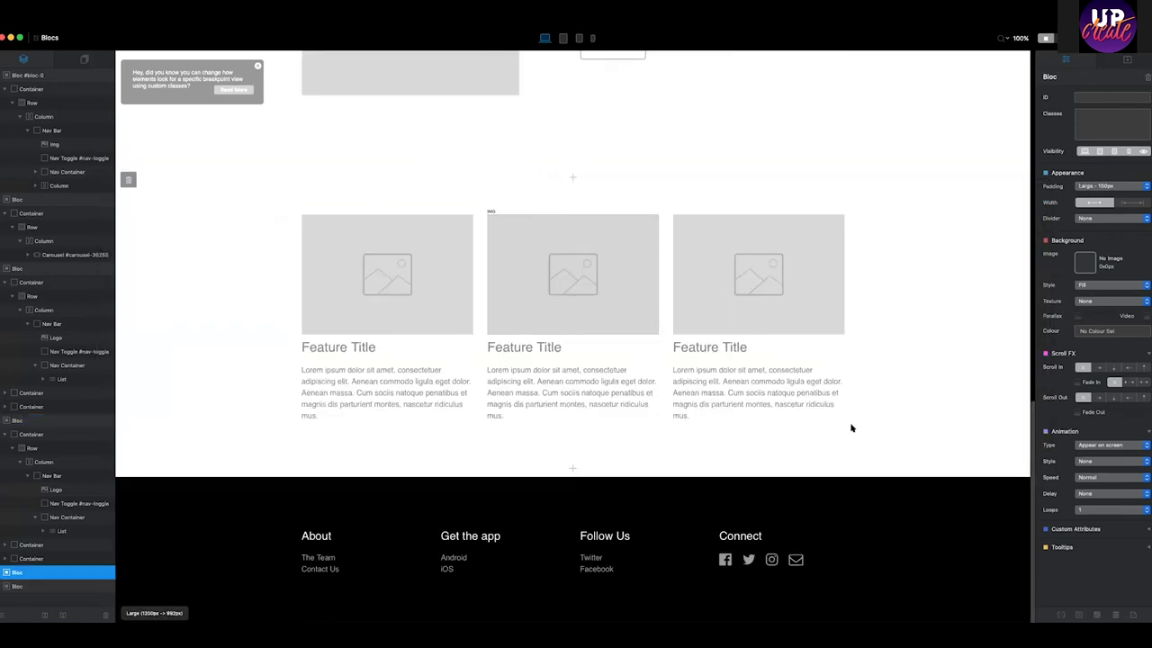
# Add a Special Customer Brands bloc between the three-column feature section and the footer.
pyautogui.click(572, 465)
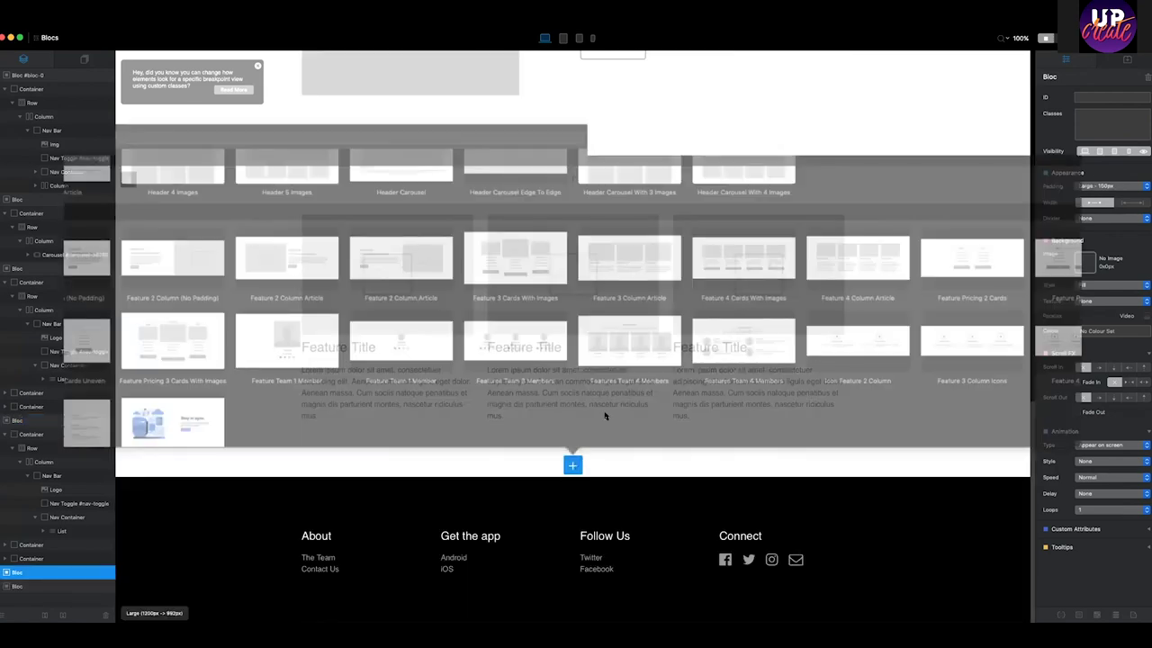
pyautogui.scroll(-4, 610, 388)
pyautogui.scroll(-10, 609, 388)
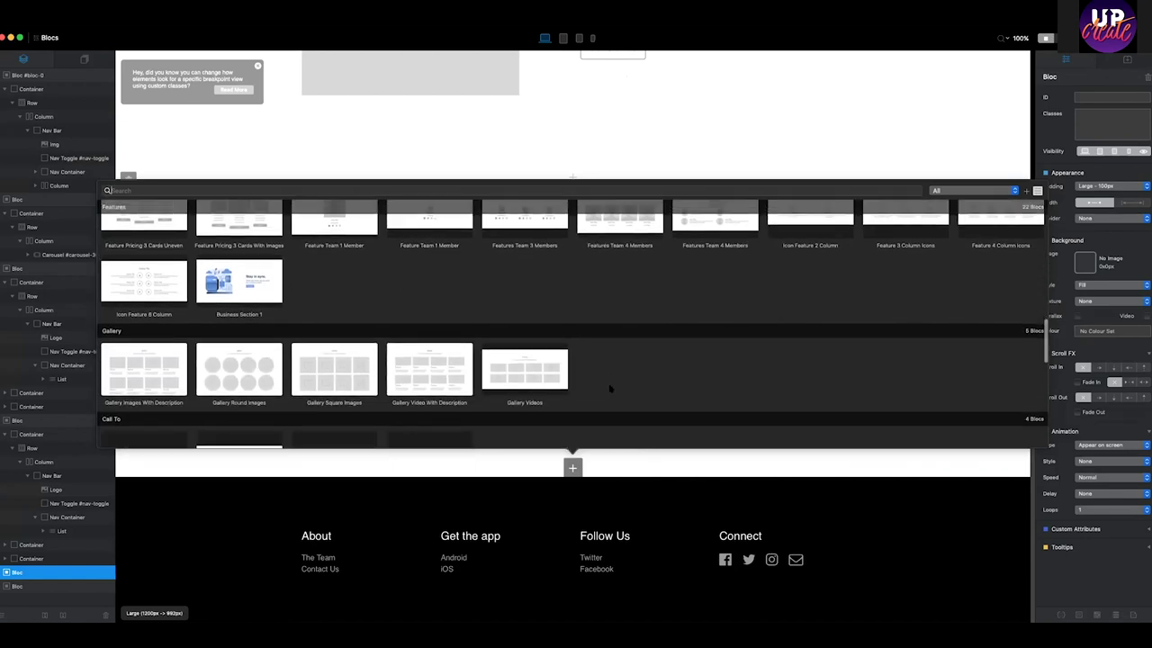
pyautogui.scroll(-6, 609, 388)
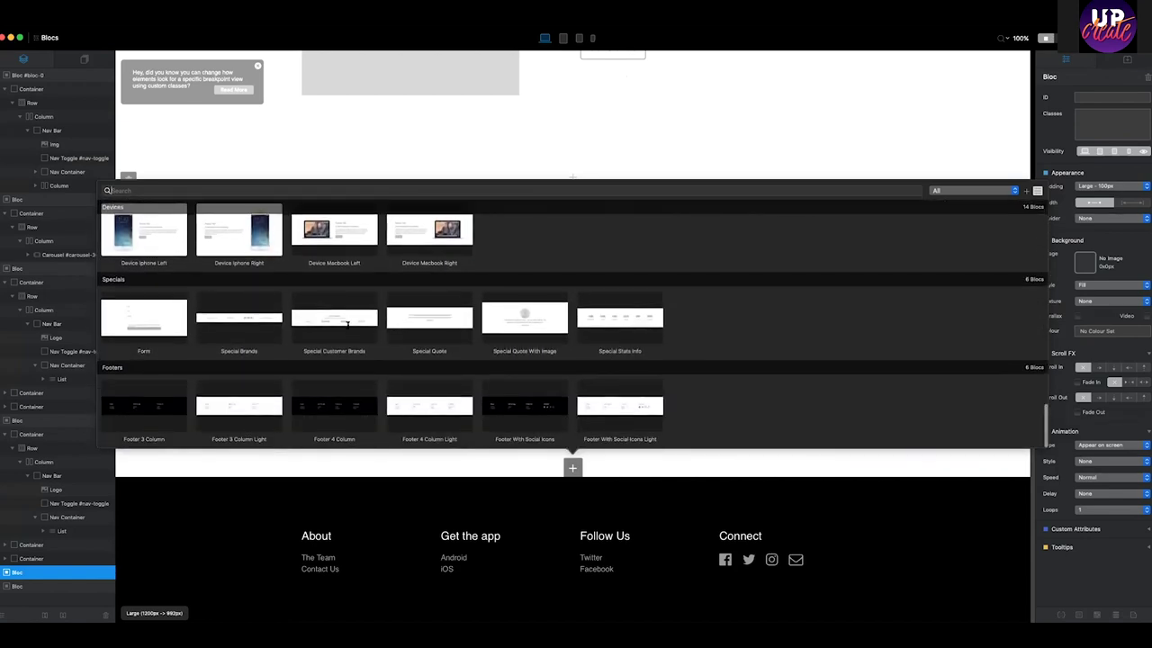
pyautogui.click(349, 324)
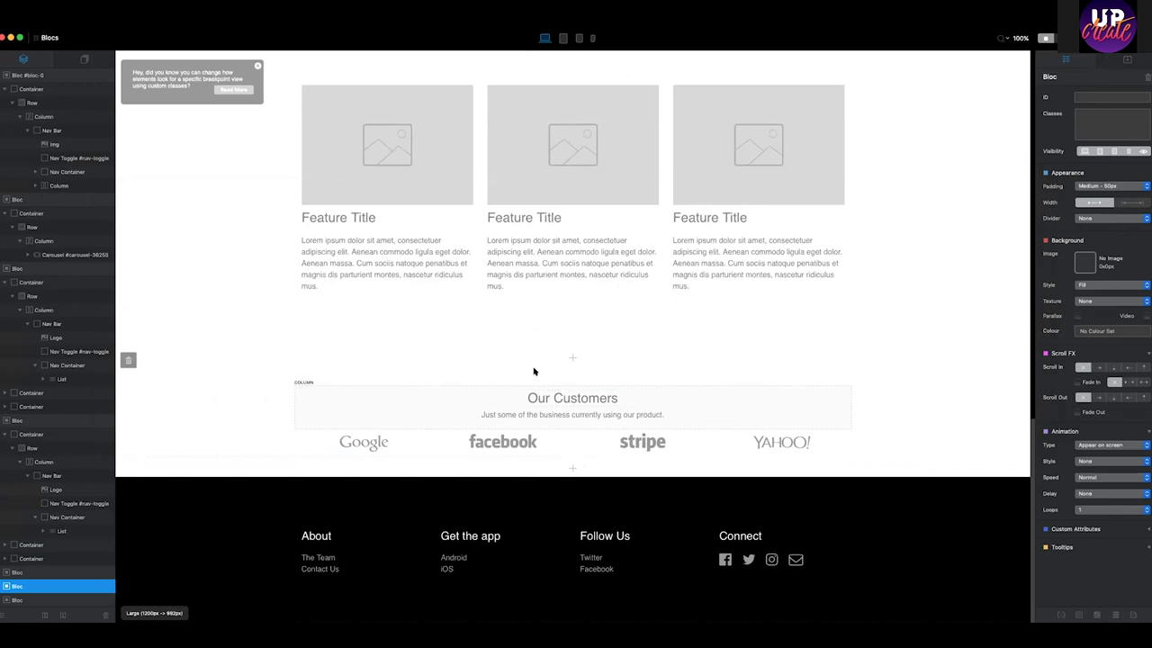
# Replace the placeholder image in the first hero bloc below the carousel with mountains-italy.jpg.
pyautogui.scroll(10, 532, 376)
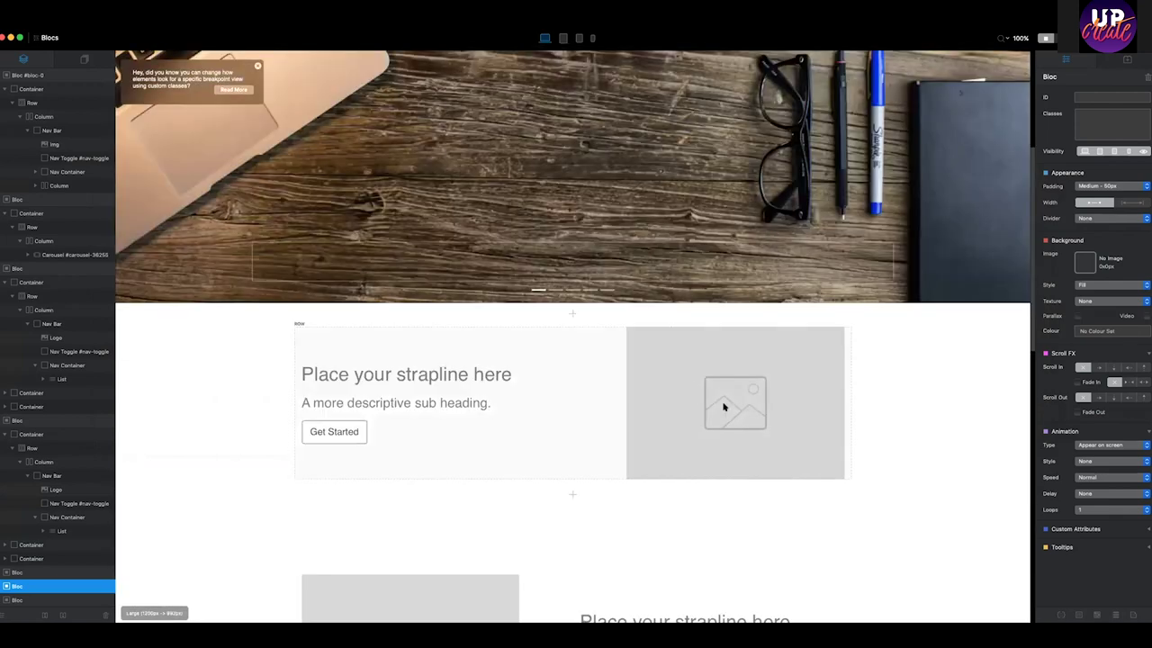
pyautogui.click(728, 407)
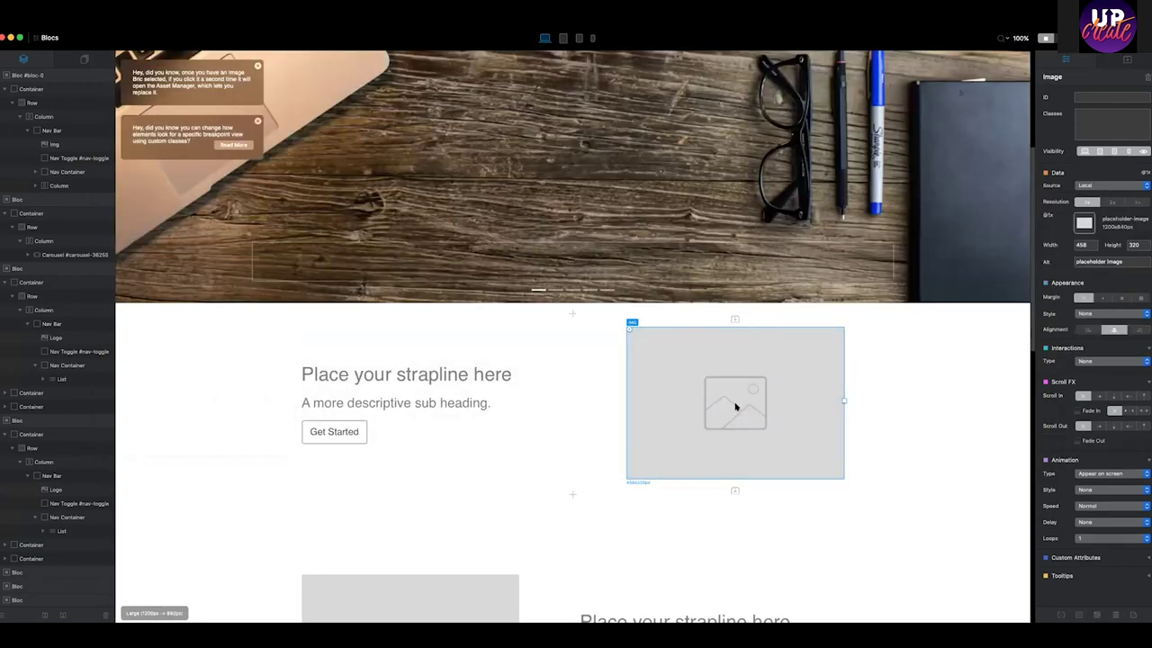
pyautogui.click(736, 402)
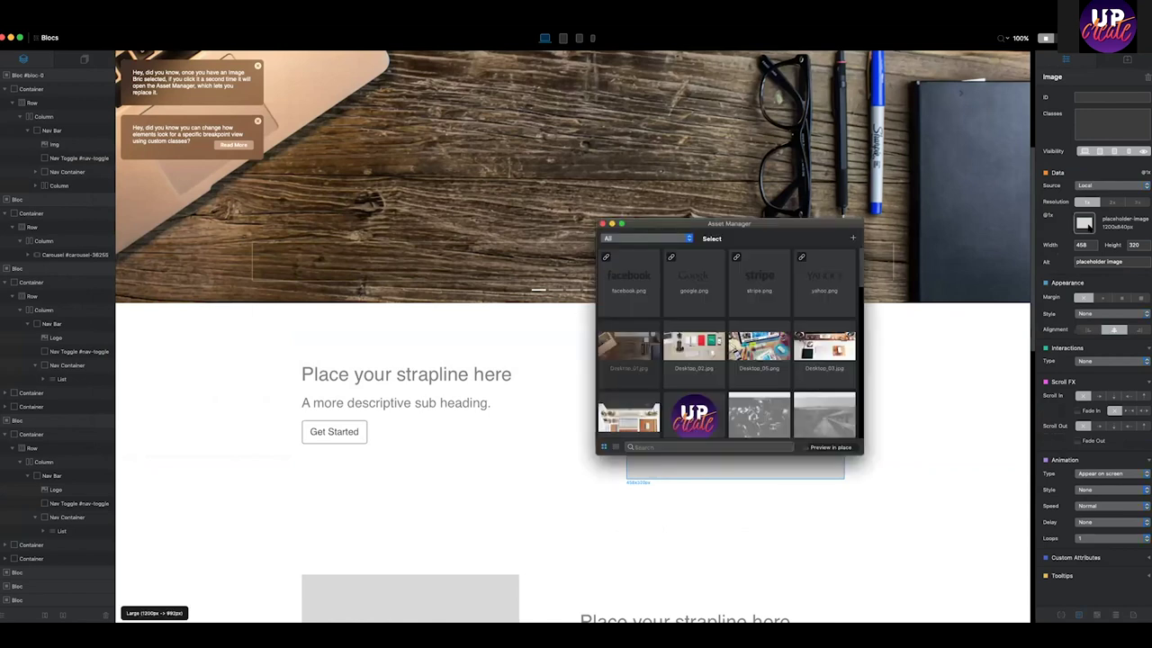
pyautogui.scroll(-2, 706, 342)
pyautogui.scroll(-10, 706, 342)
pyautogui.click(759, 270)
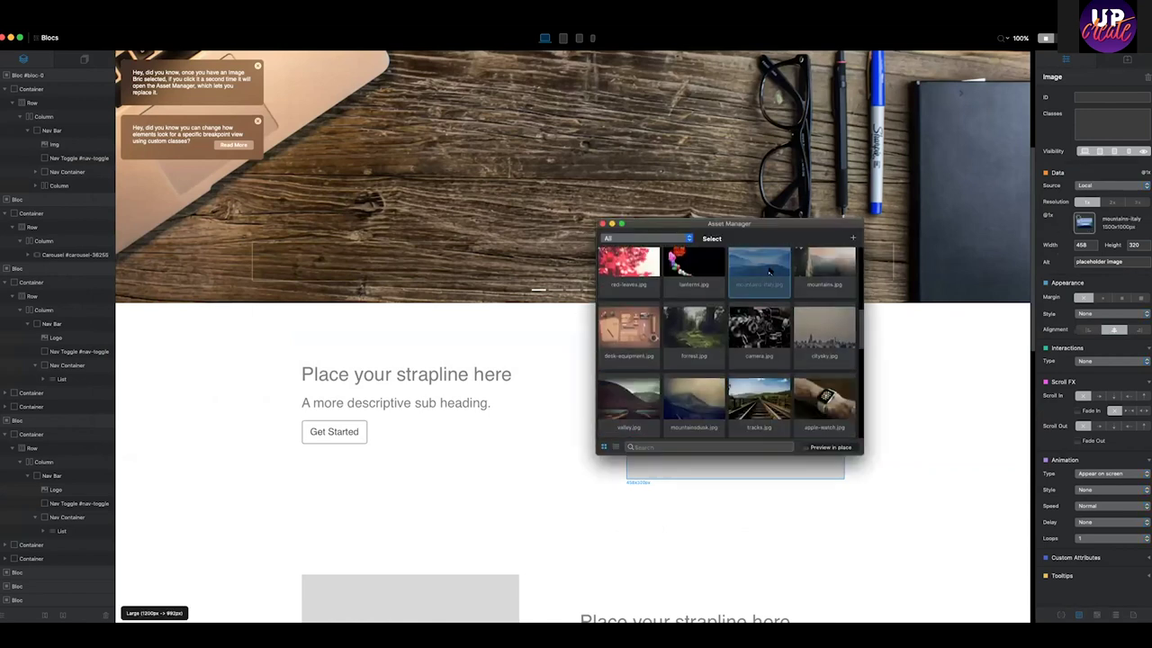
pyautogui.click(603, 223)
# Replace the placeholder image in the second hero bloc with forrest.jpg.
pyautogui.scroll(-5, 518, 342)
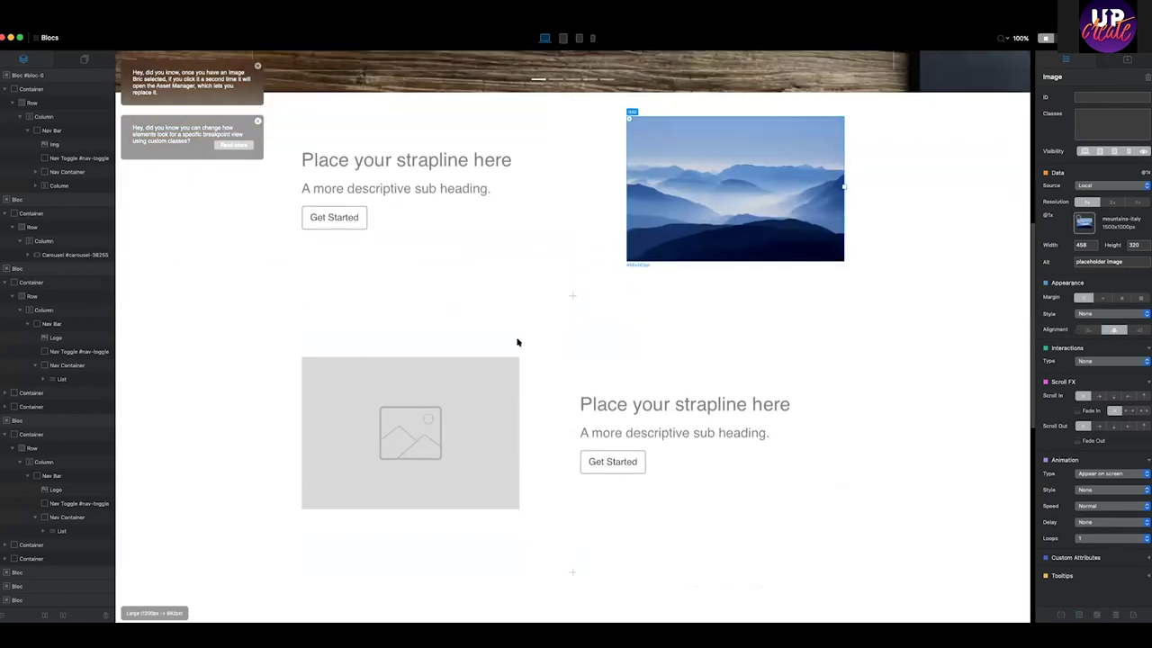
pyautogui.click(500, 360)
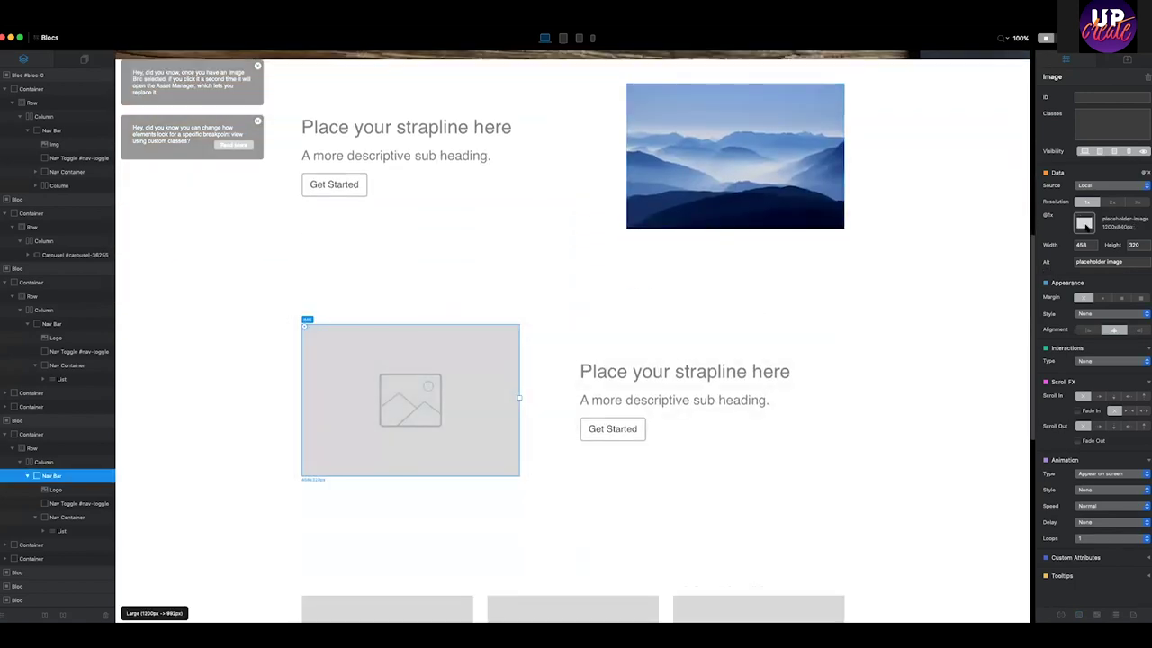
pyautogui.click(1085, 225)
pyautogui.click(708, 342)
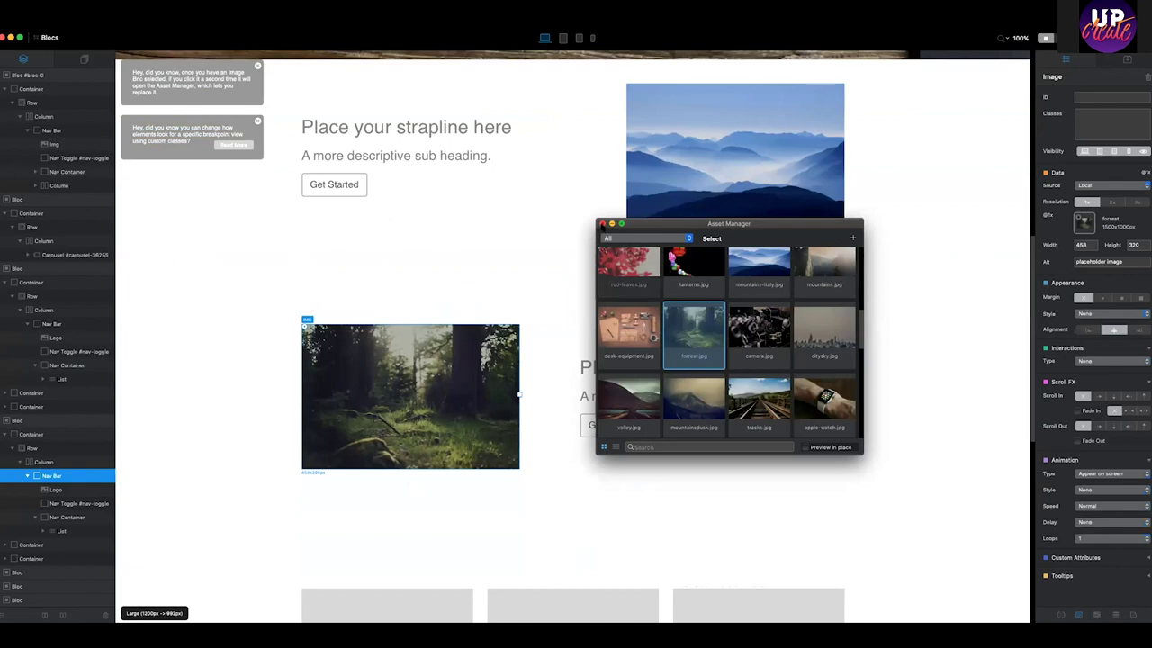
pyautogui.click(602, 223)
# Add a Structure 1 Column bloc between the second hero and the three-column feature section.
pyautogui.scroll(-3, 612, 343)
pyautogui.click(573, 342)
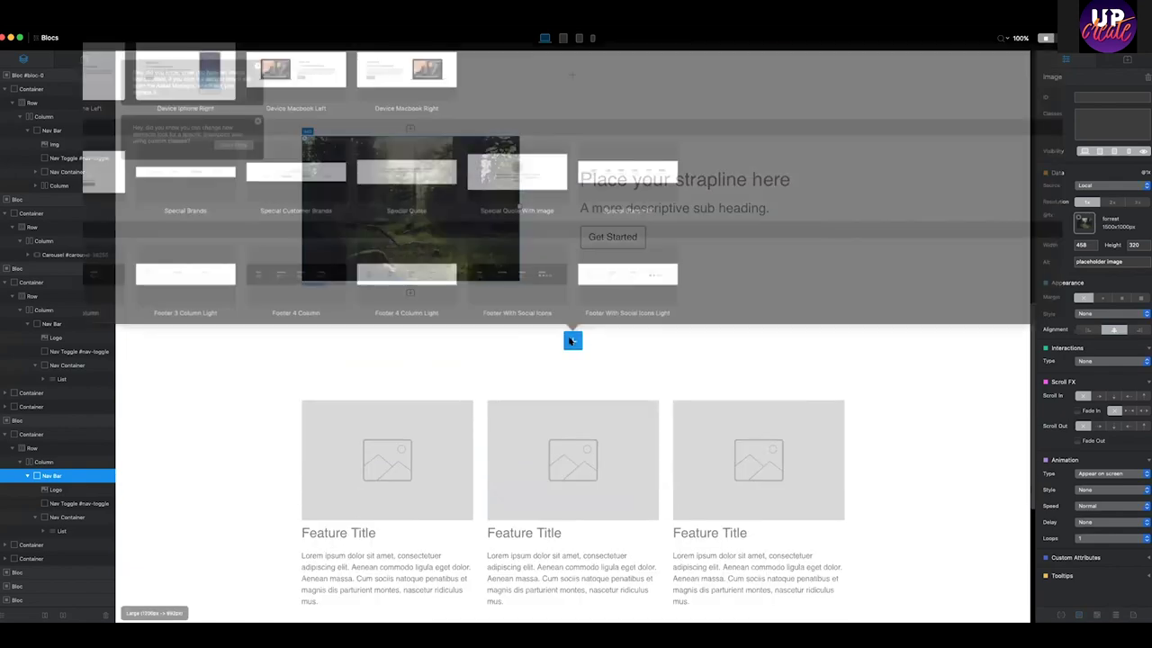
pyautogui.scroll(10, 404, 165)
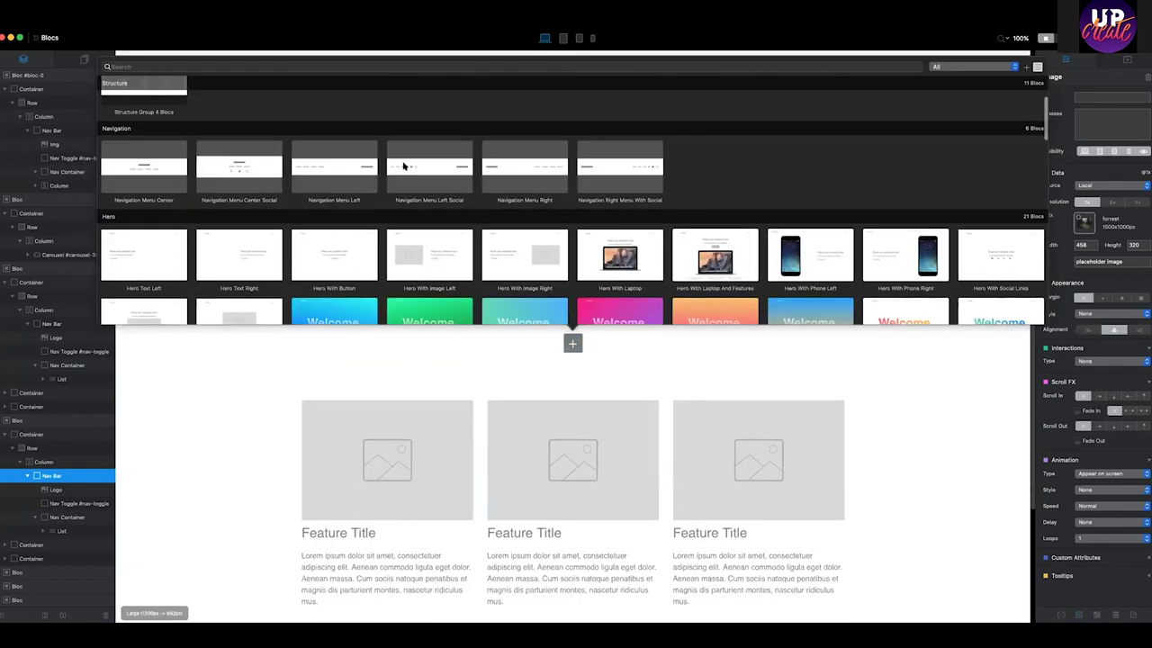
pyautogui.click(158, 125)
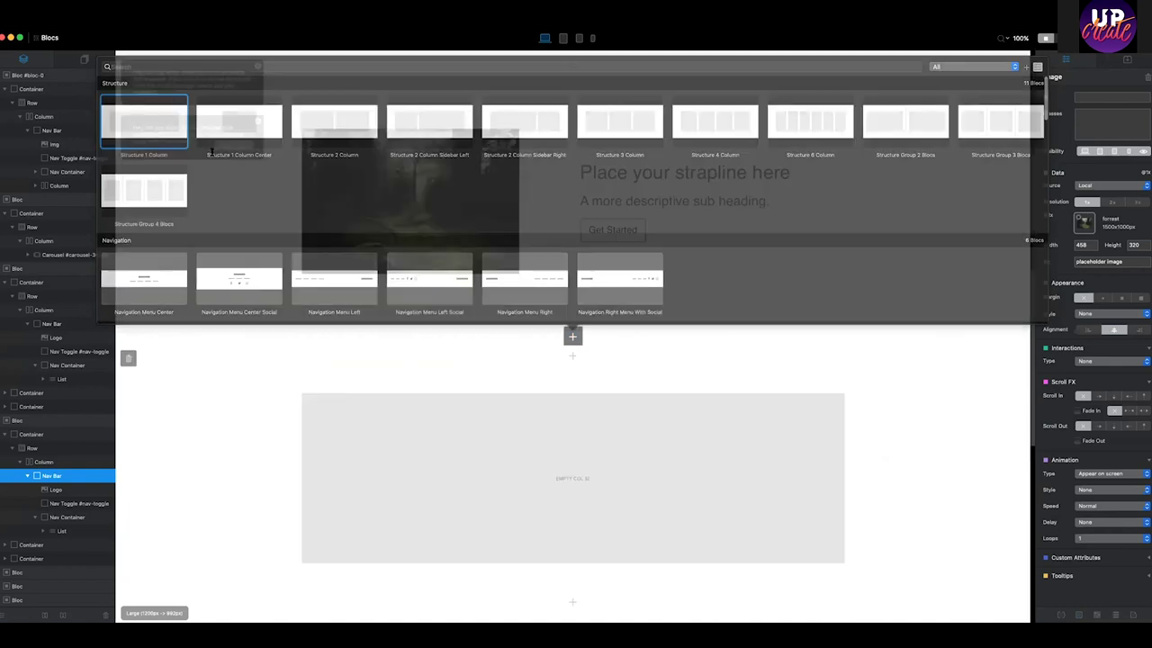
pyautogui.click(623, 212)
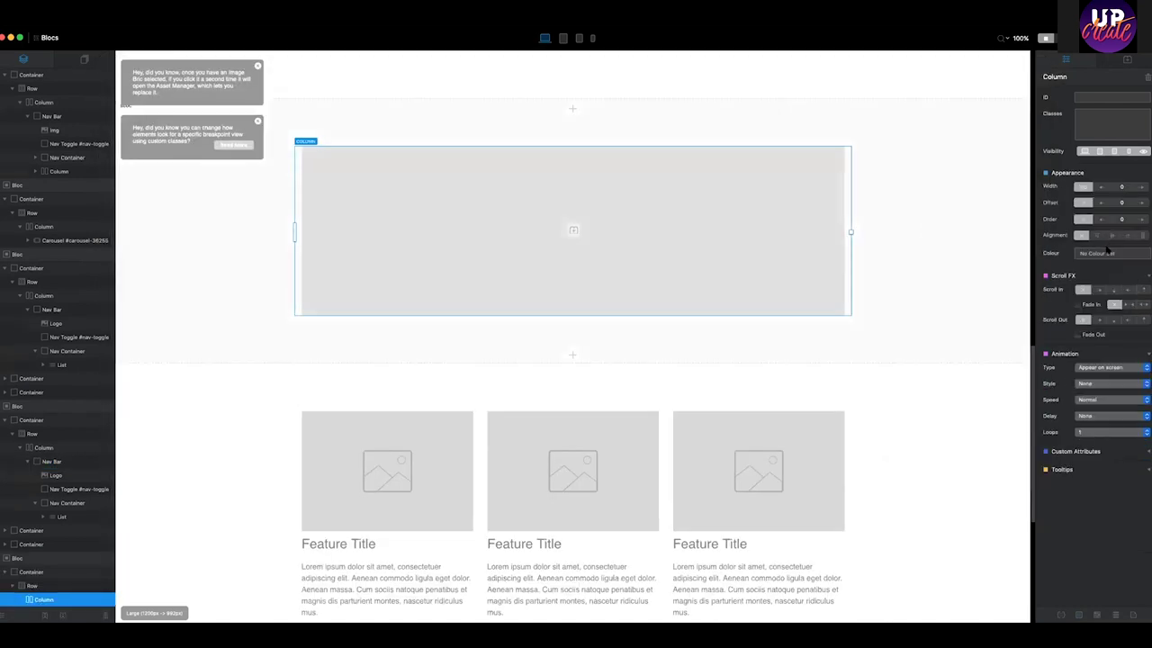
# Set the new one-column bloc to full width and its padding to None.
pyautogui.click(941, 255)
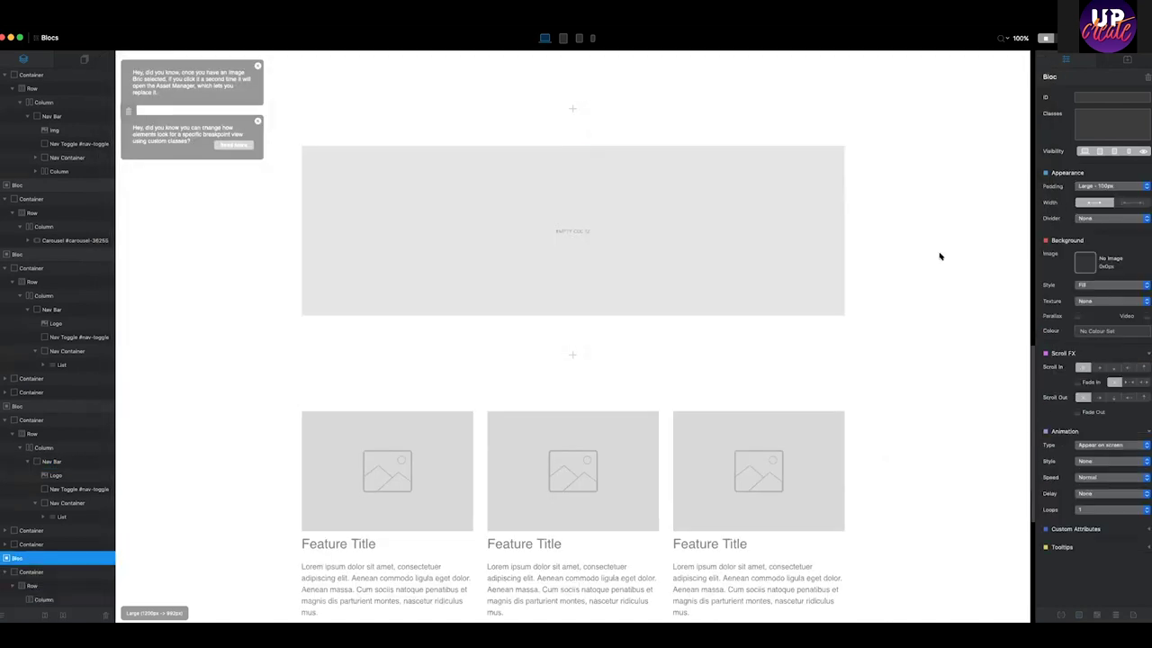
pyautogui.click(1126, 204)
pyautogui.click(765, 236)
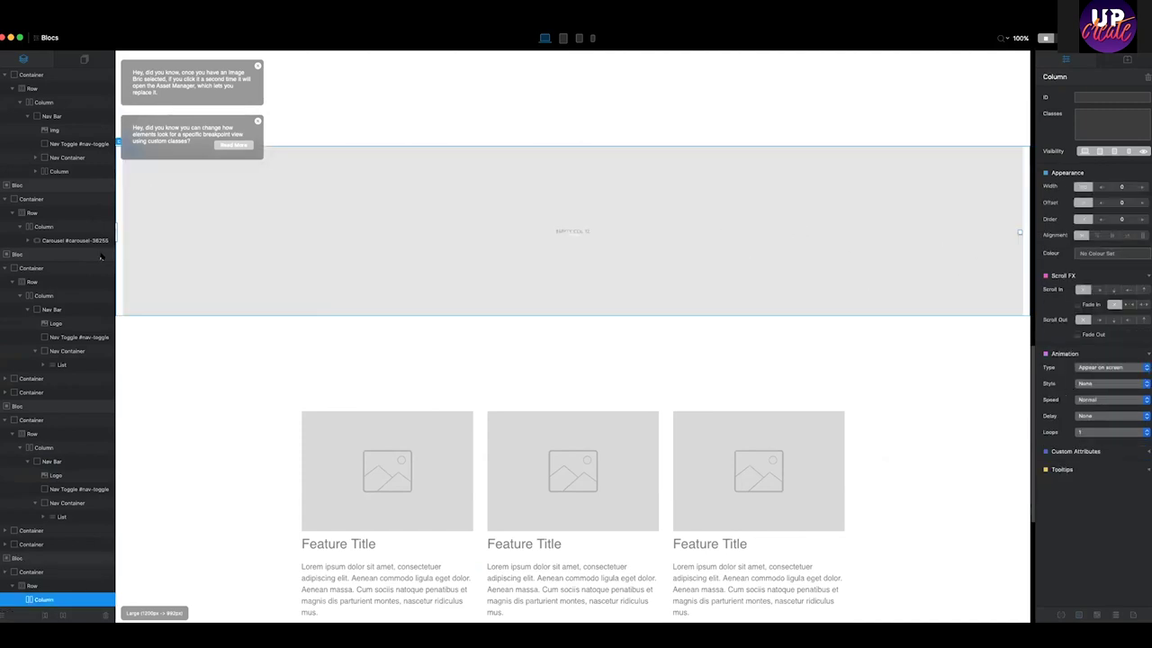
pyautogui.click(20, 558)
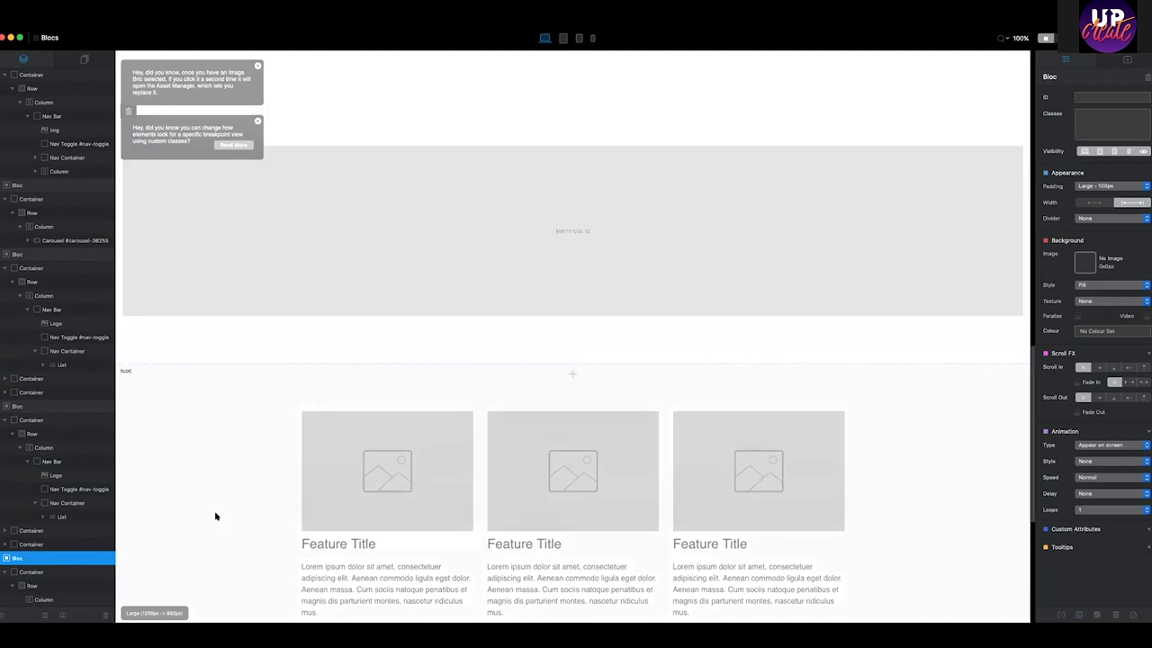
pyautogui.click(1102, 186)
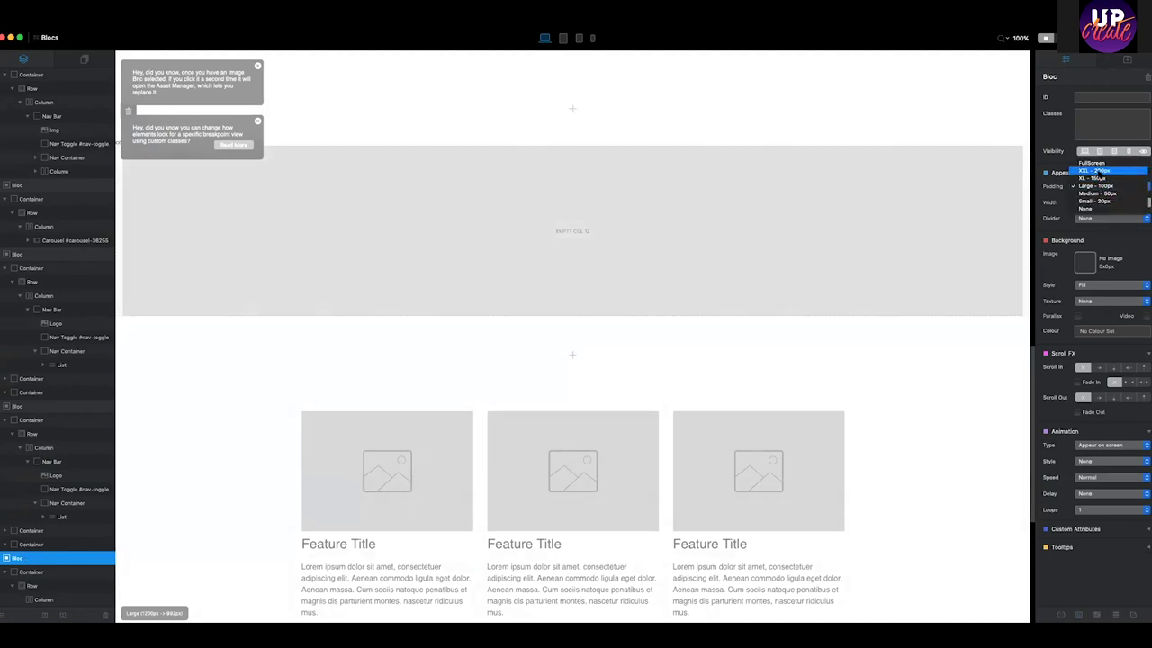
pyautogui.click(1098, 209)
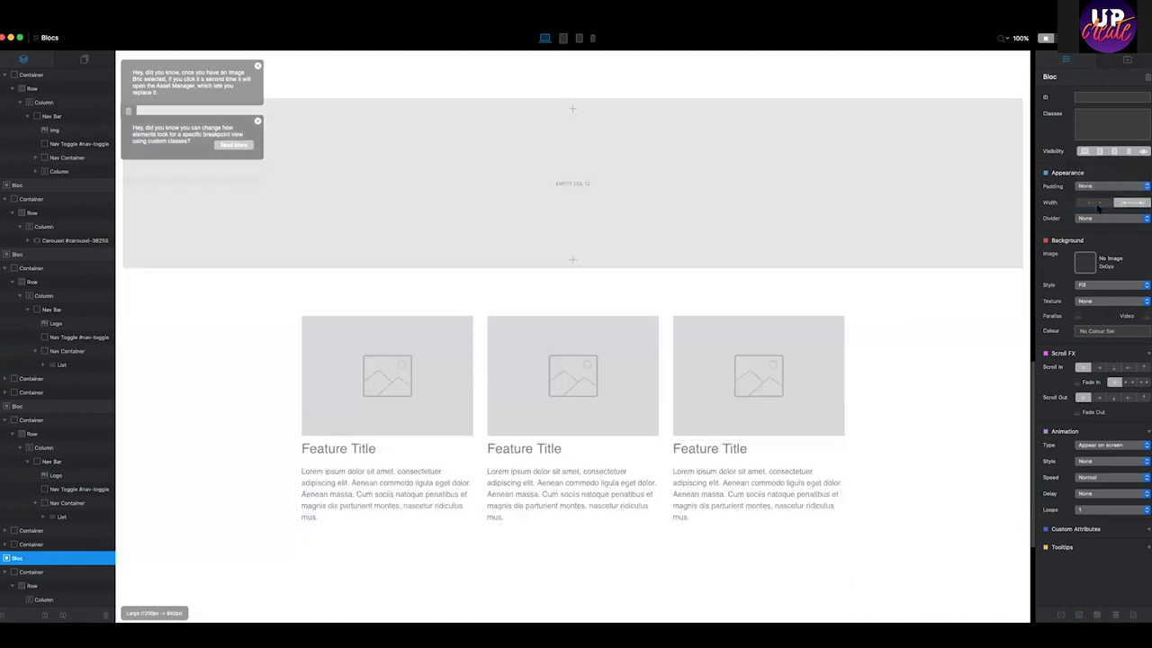
pyautogui.click(978, 190)
pyautogui.click(1093, 255)
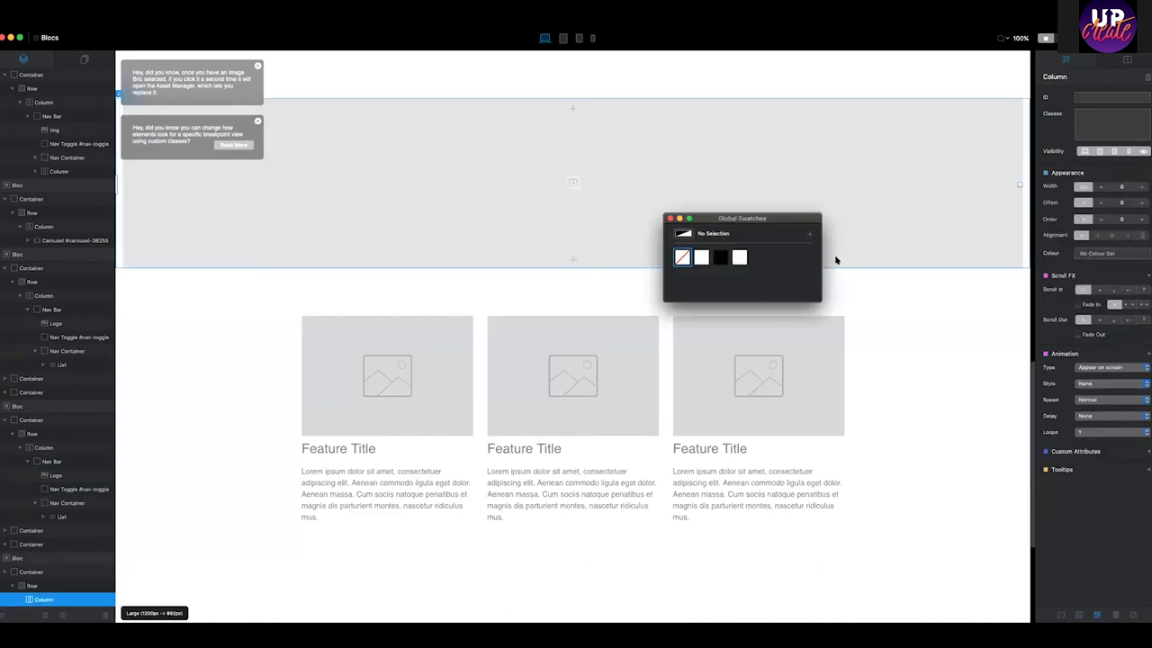
pyautogui.click(669, 218)
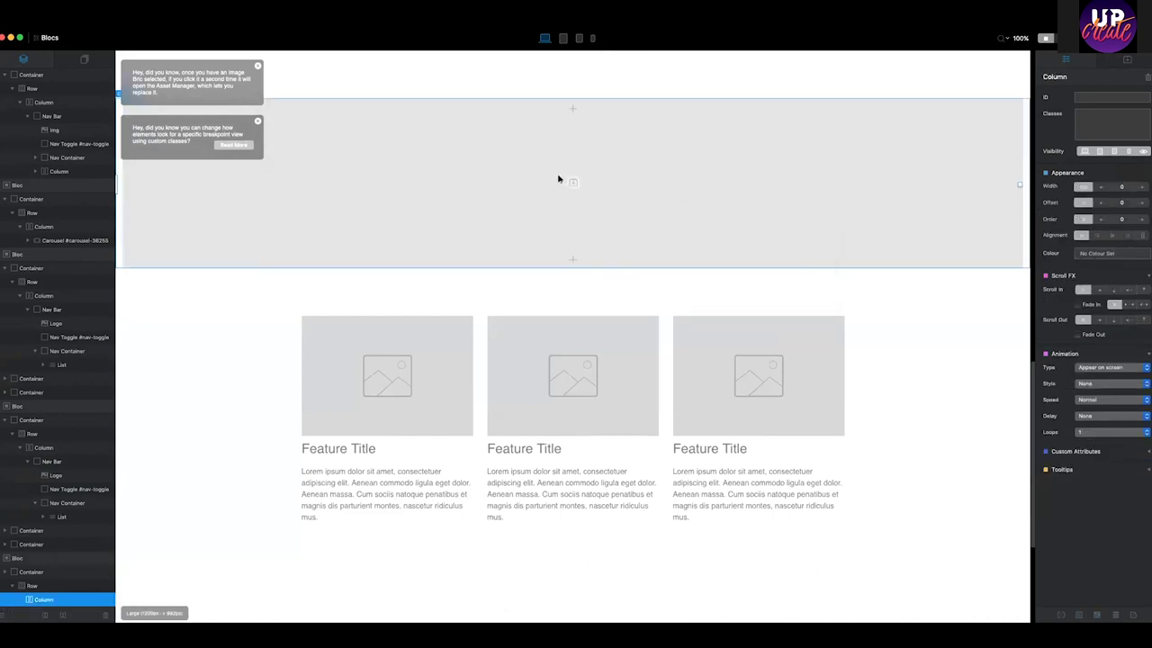
# Insert an image bric into the empty full-width column and assign camera.jpg to it.
pyautogui.click(572, 183)
pyautogui.click(589, 169)
pyautogui.click(574, 184)
pyautogui.scroll(-3, 600, 256)
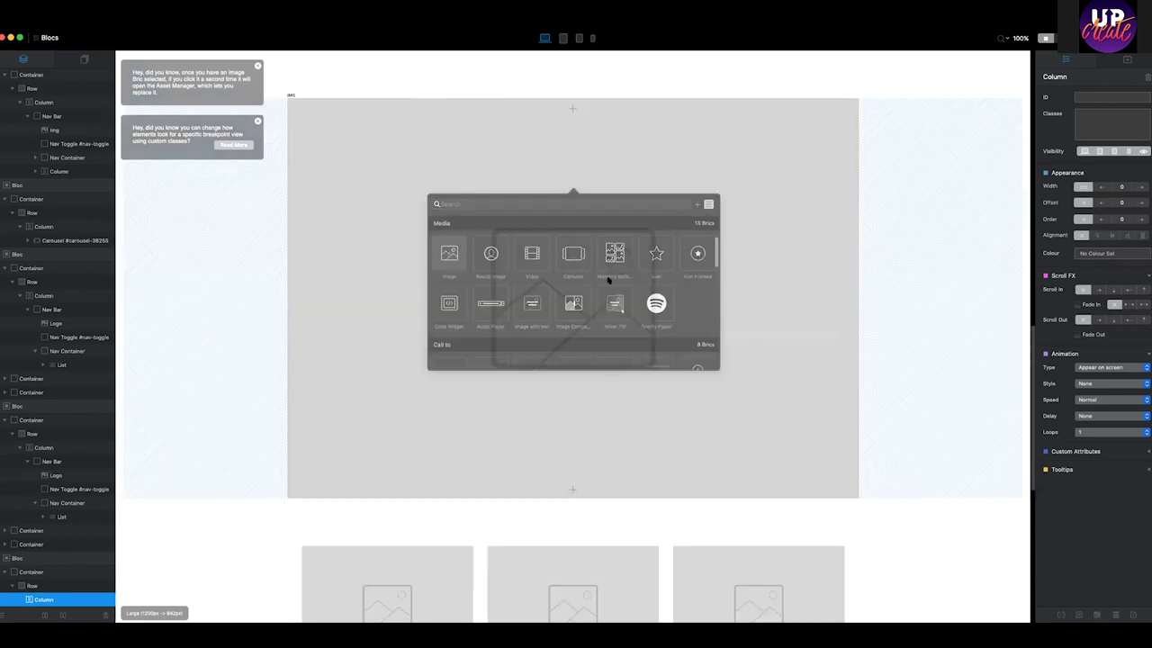
pyautogui.click(608, 281)
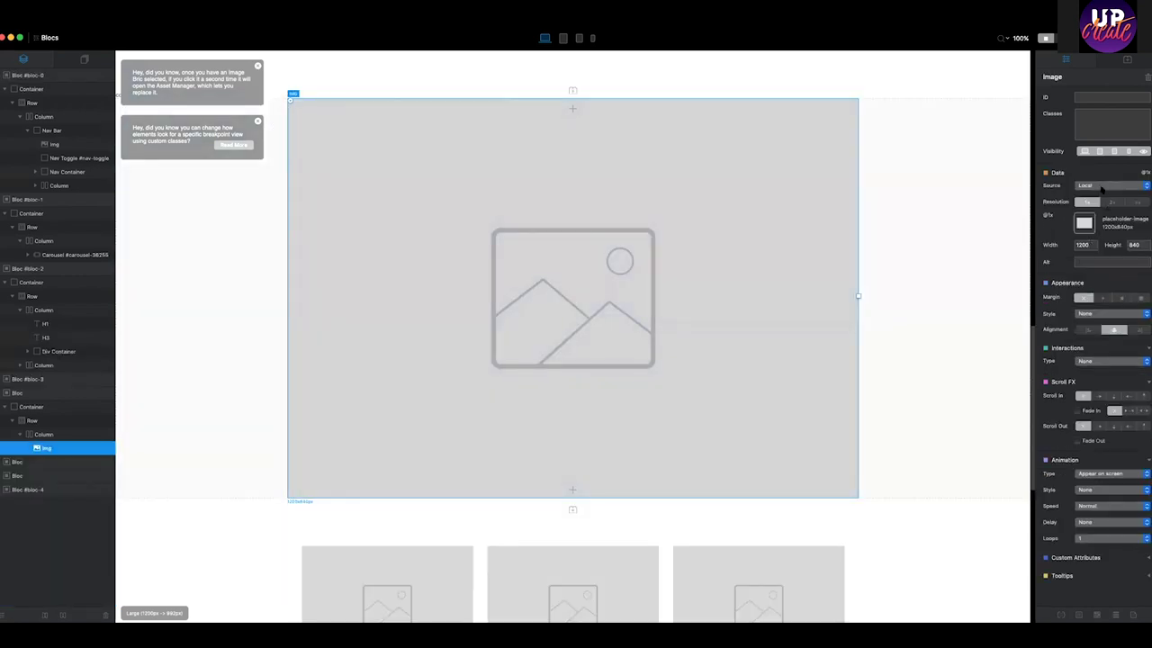
pyautogui.click(1084, 225)
pyautogui.click(759, 333)
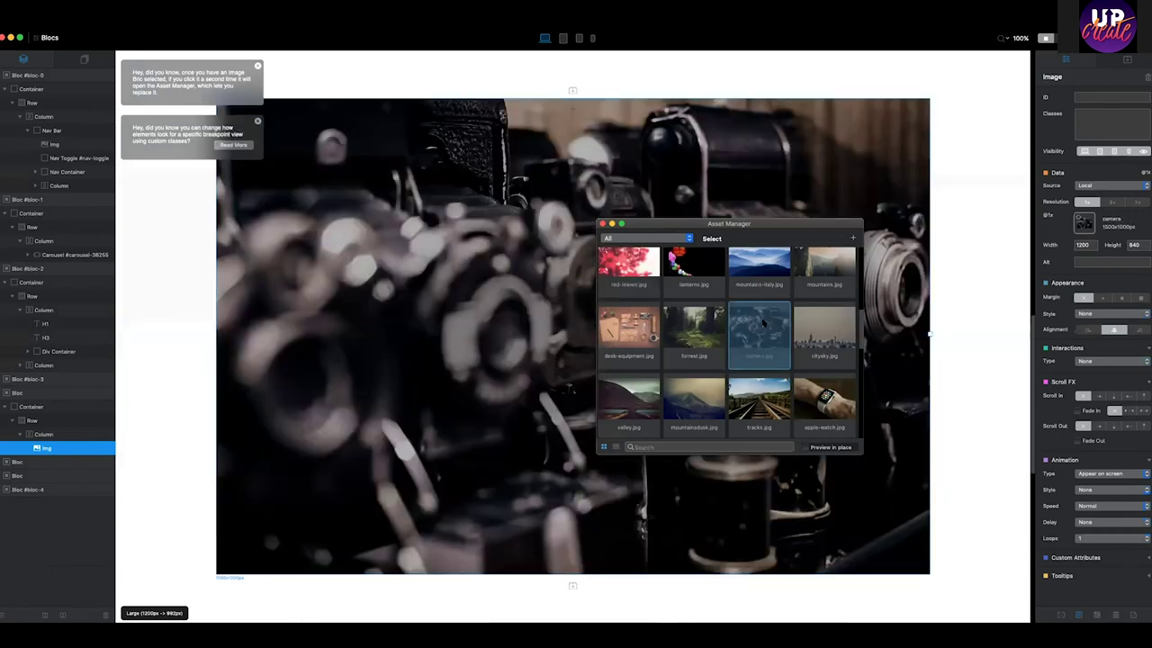
pyautogui.click(954, 280)
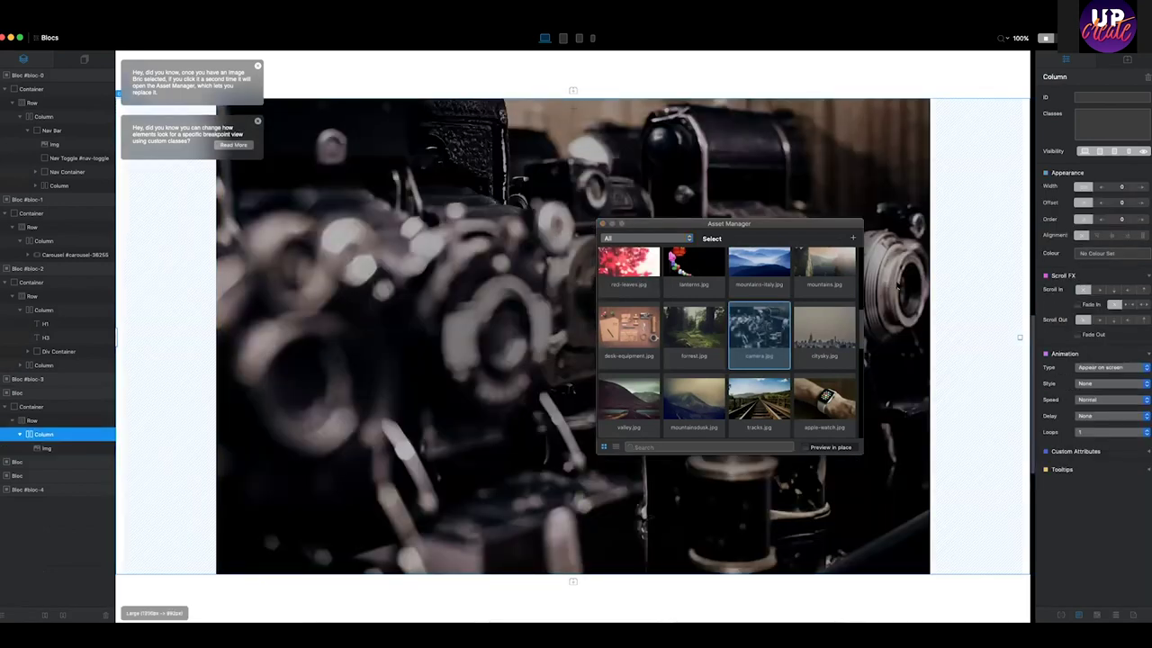
pyautogui.click(927, 332)
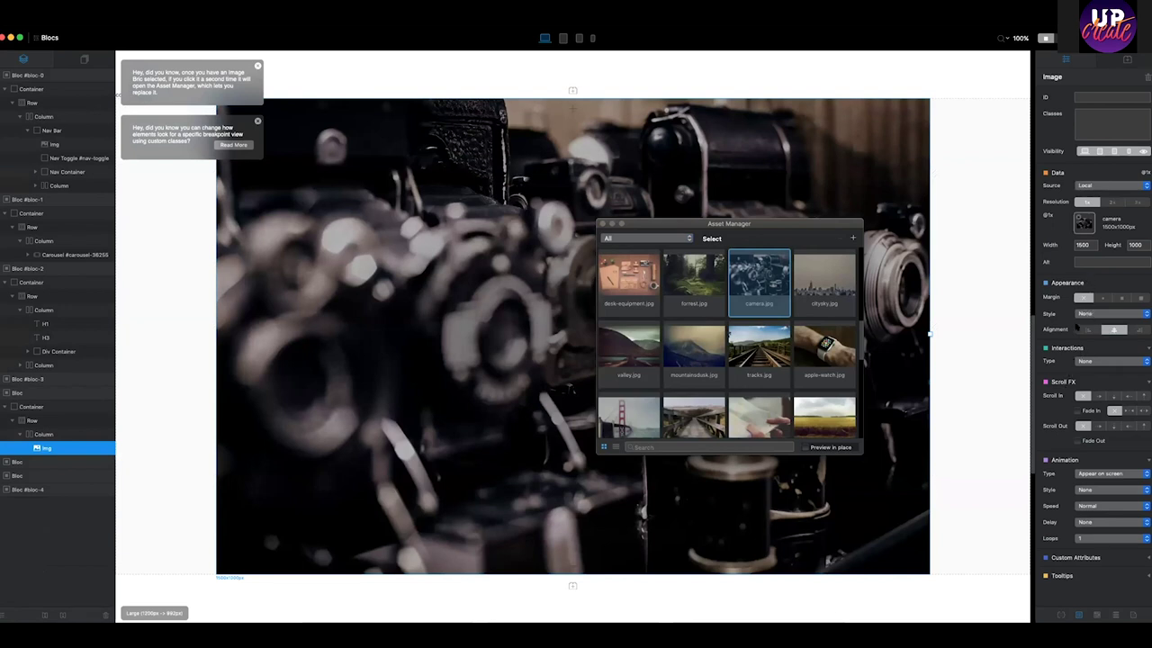
pyautogui.click(1089, 360)
pyautogui.click(1089, 361)
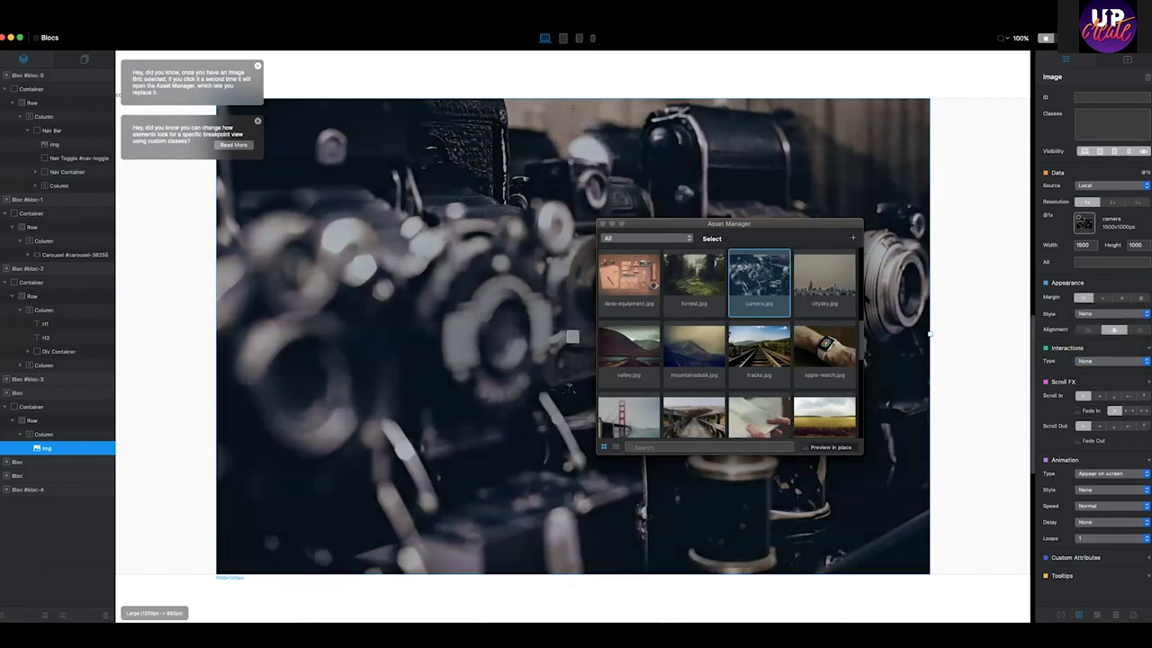
pyautogui.click(601, 222)
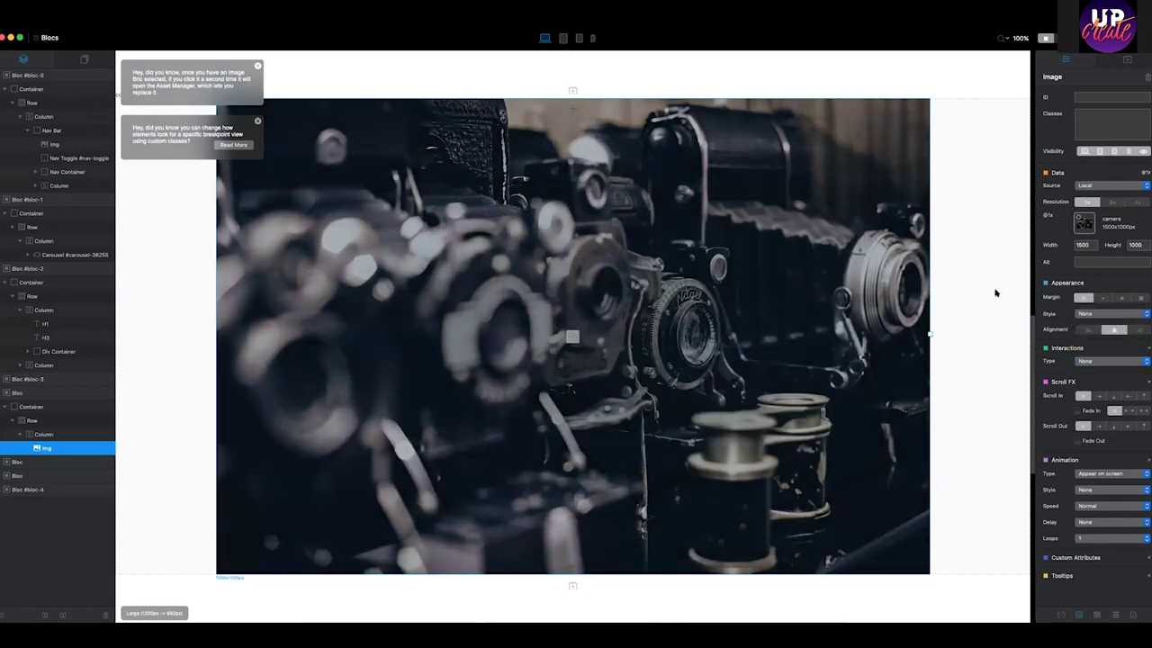
# Delete the camera image from the full-width column.
pyautogui.click(996, 291)
pyautogui.click(914, 295)
pyautogui.rightClick(914, 292)
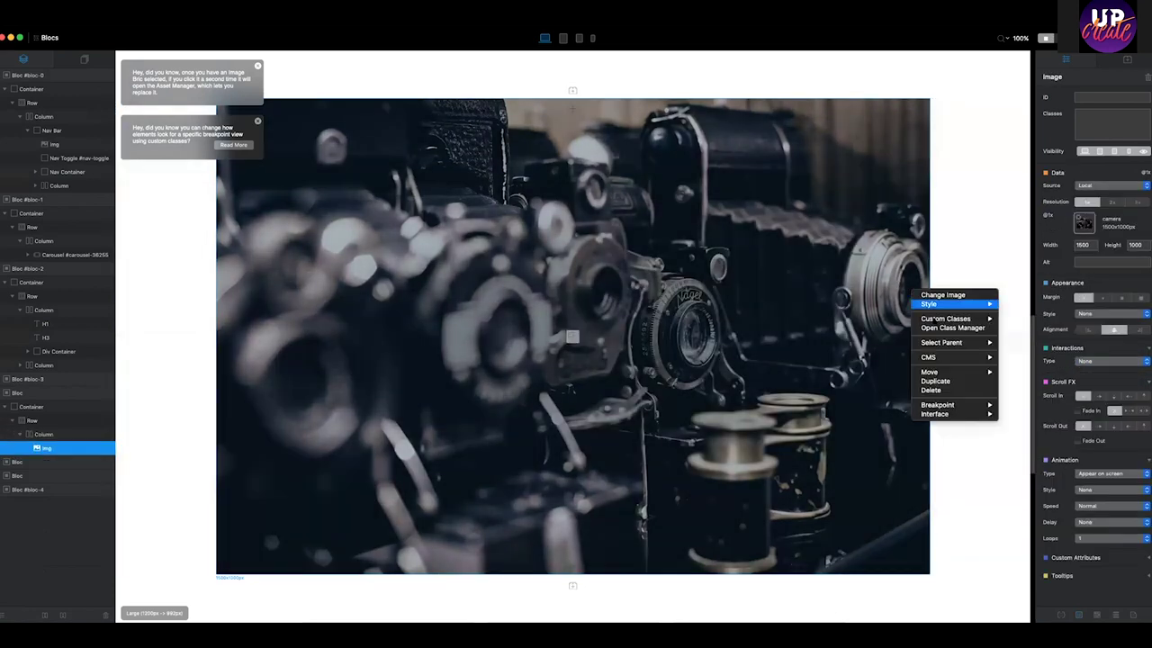
pyautogui.click(931, 390)
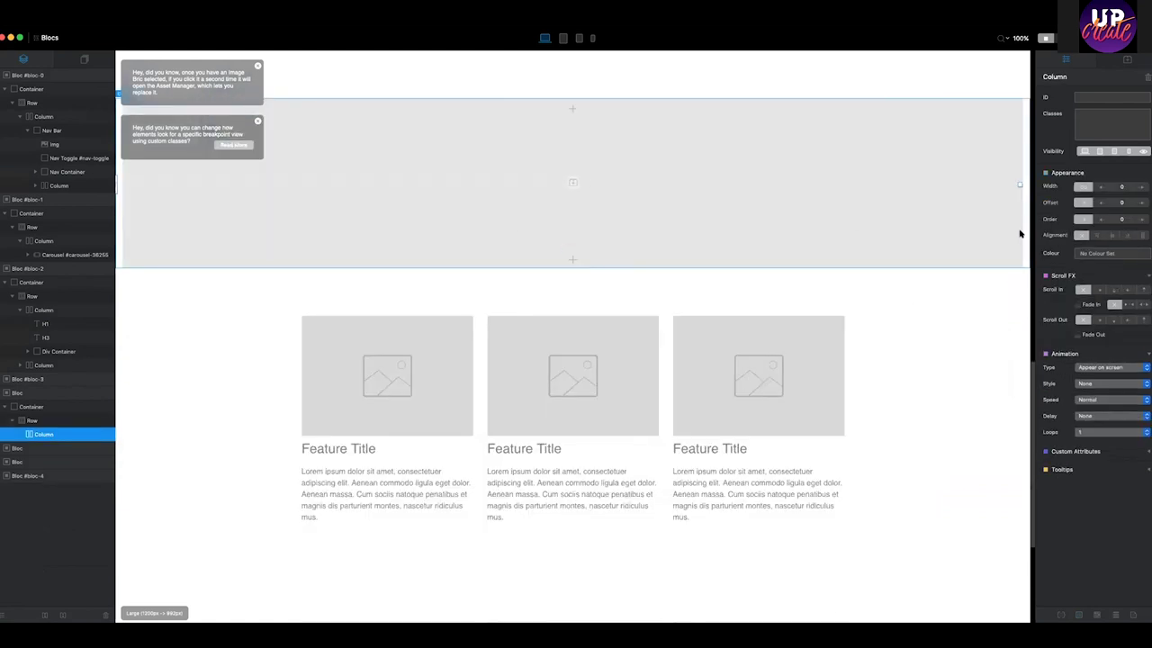
# Set the full-width column's colour to the black swatch #000000 and close the swatches.
pyautogui.click(1085, 252)
pyautogui.click(720, 257)
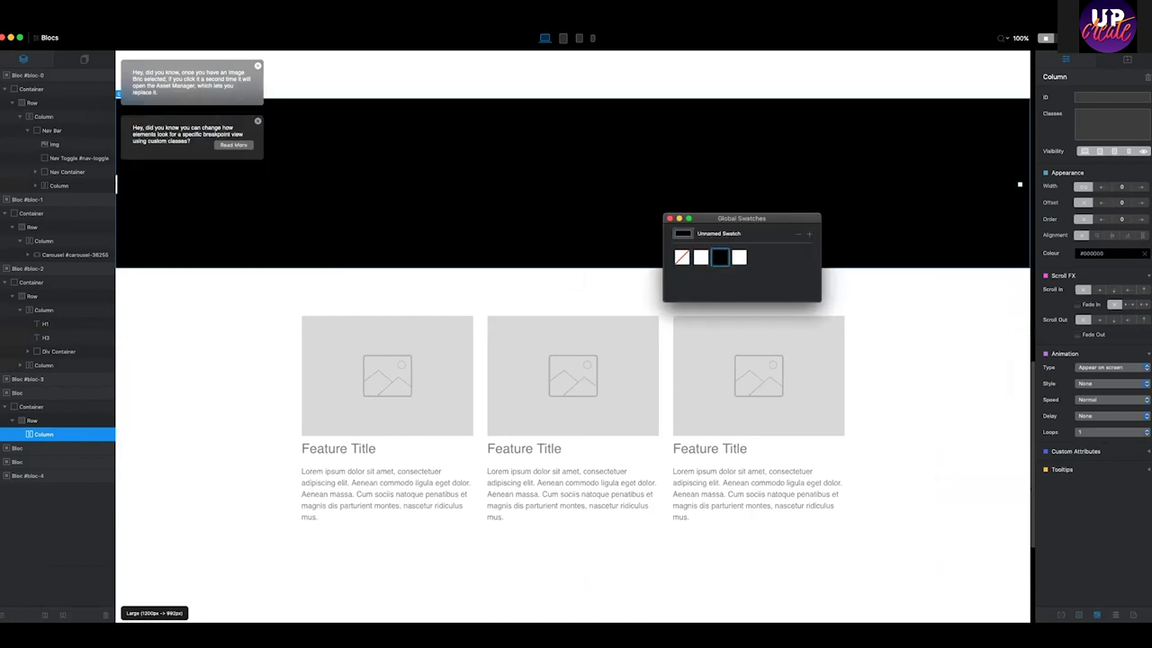
pyautogui.click(668, 219)
# Preview the home page and review its sections from the carousel down to the footer, in the preview and in the editor.
pyautogui.scroll(3, 572, 180)
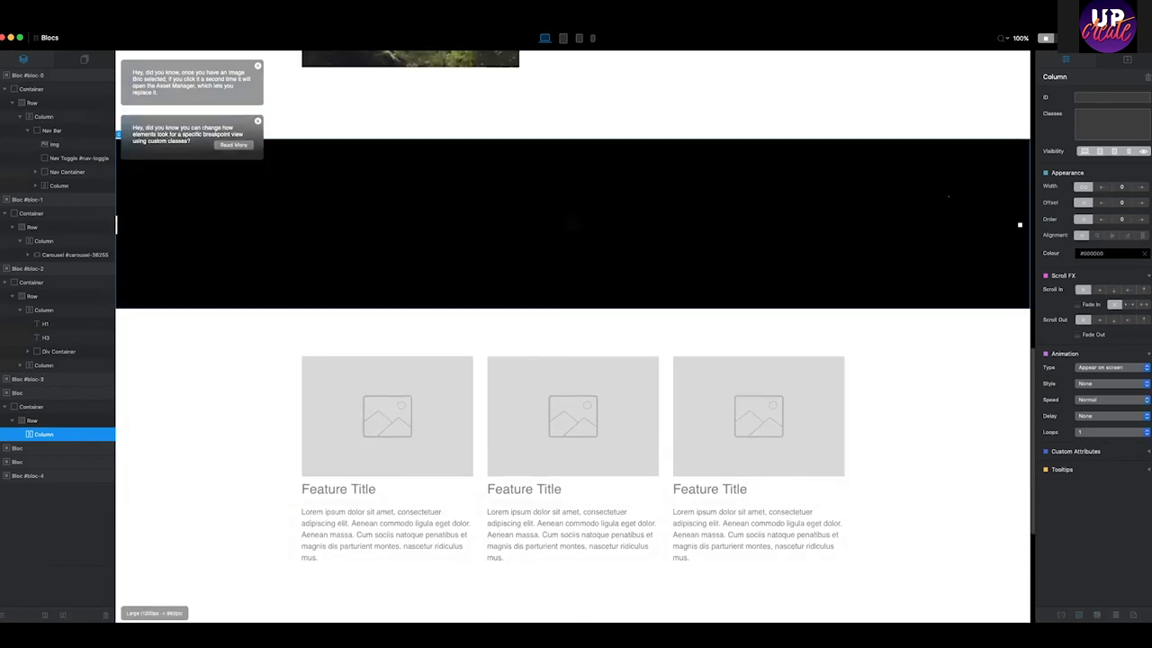
pyautogui.press('super+r')
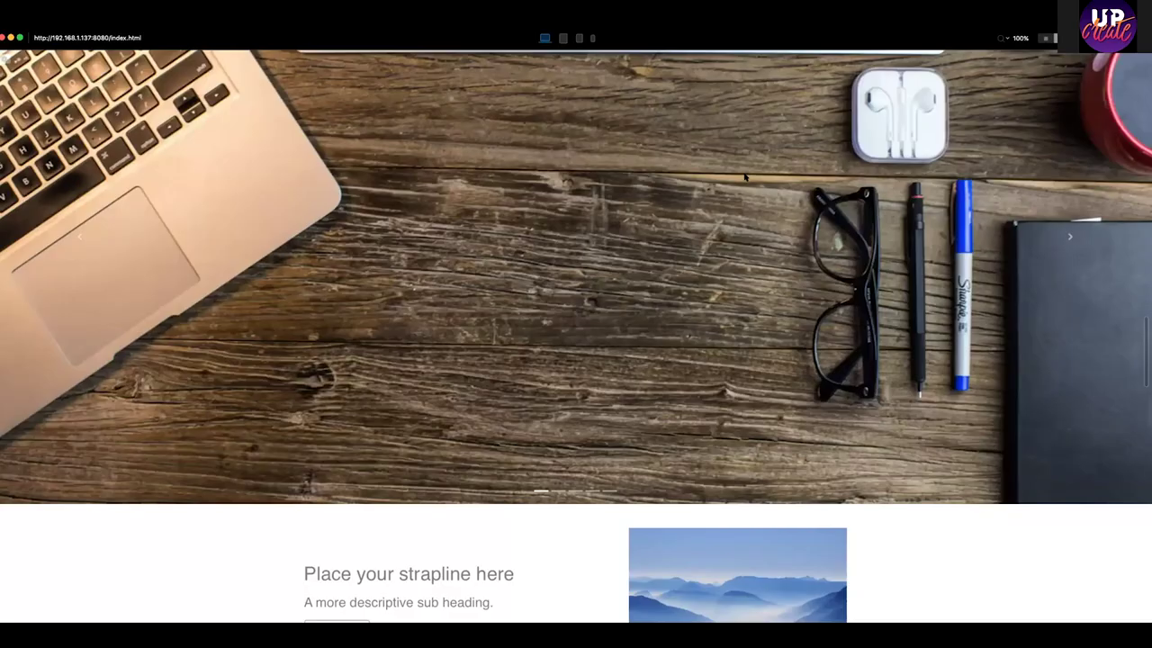
pyautogui.scroll(-10, 745, 178)
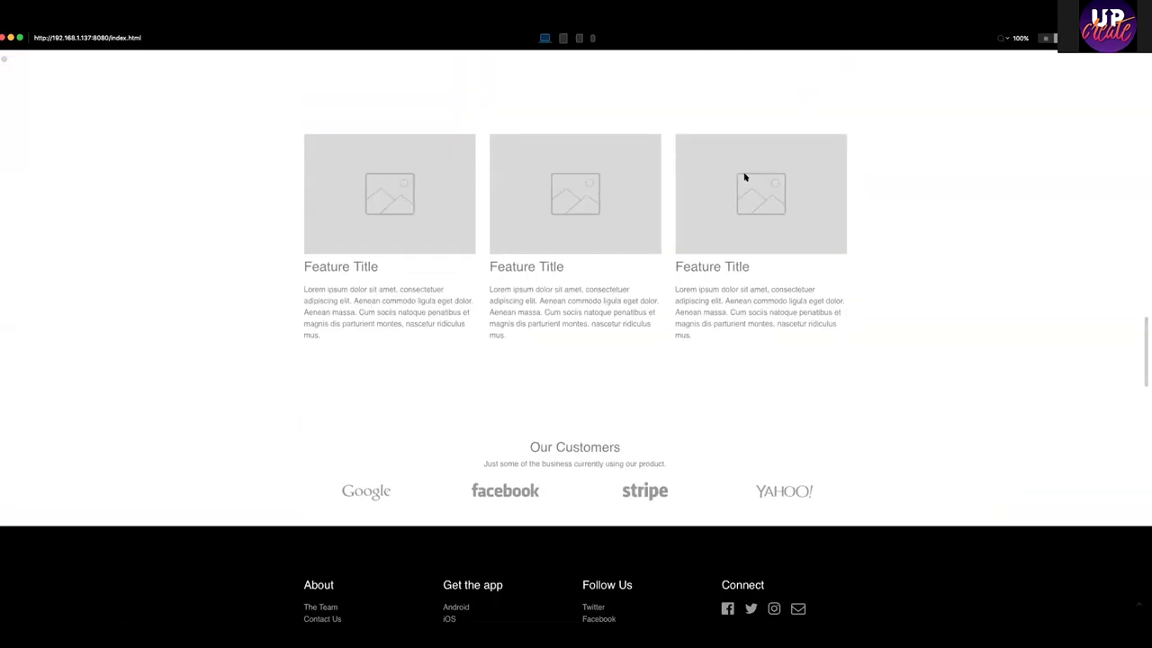
pyautogui.scroll(10, 745, 177)
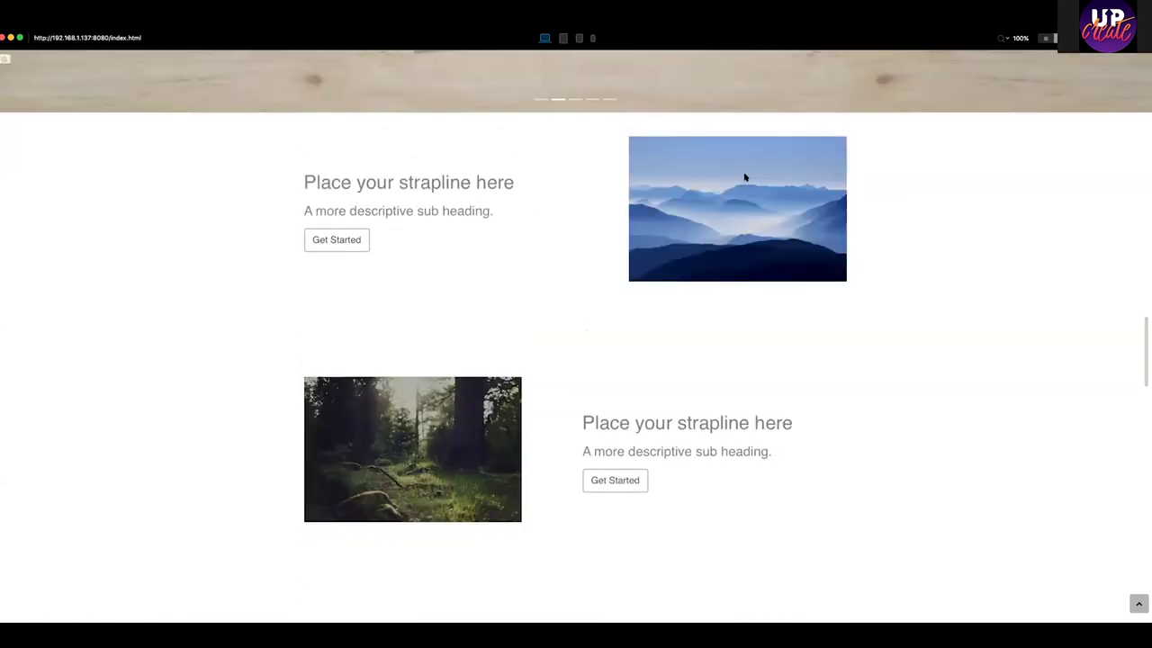
pyautogui.scroll(5, 745, 178)
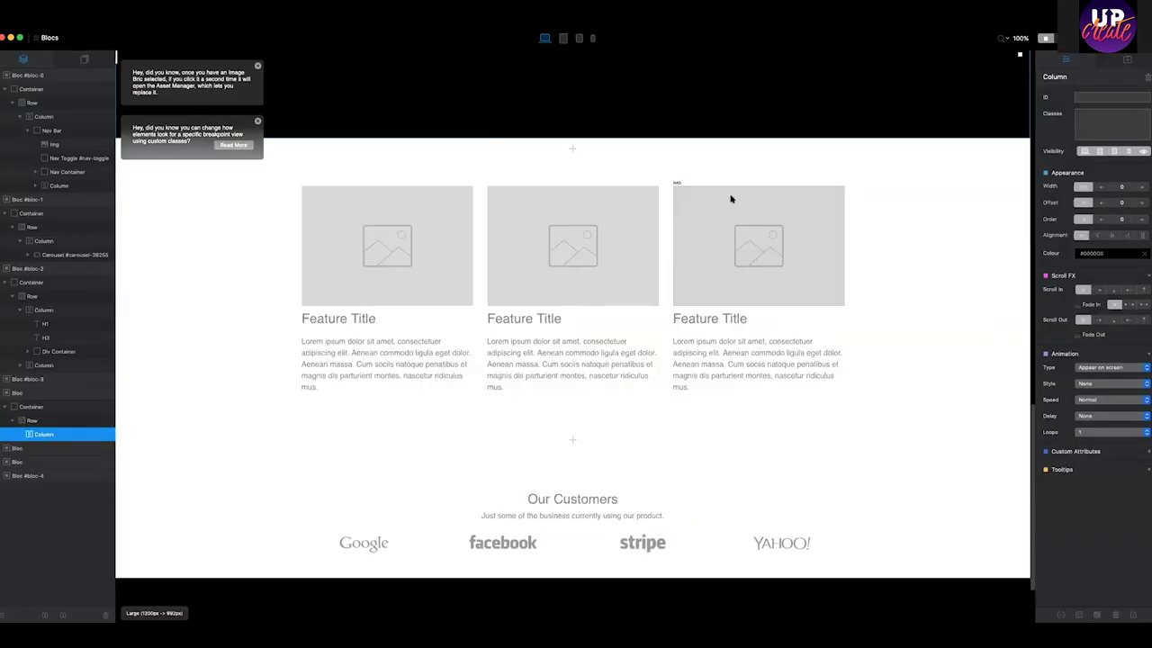
pyautogui.scroll(-2, 421, 193)
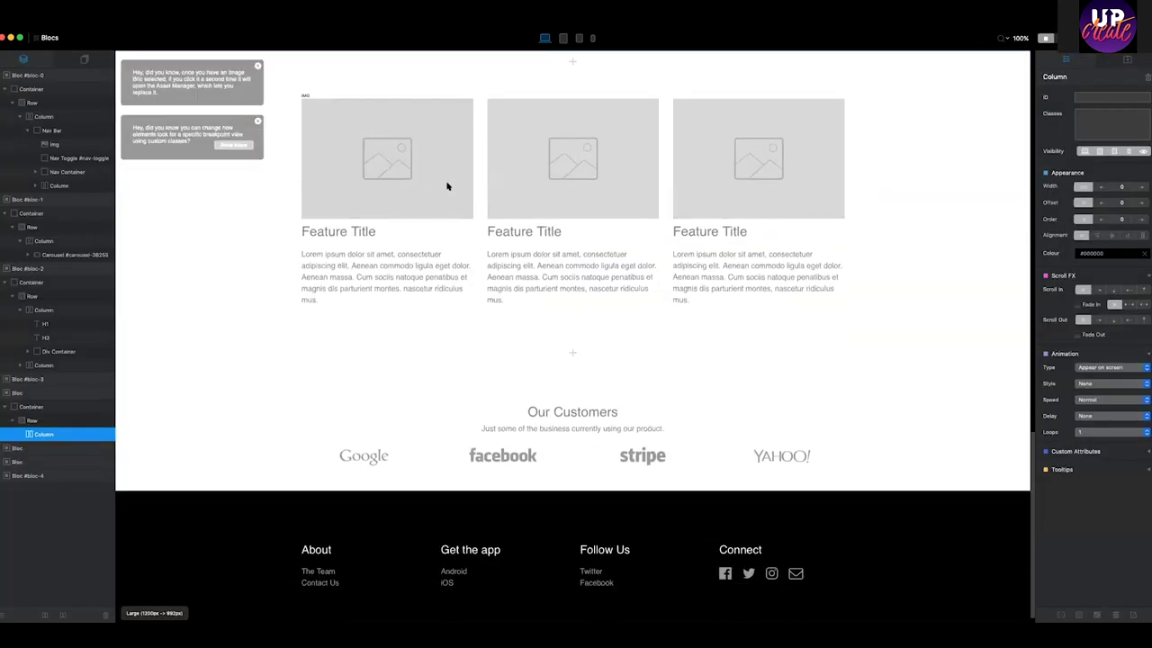
pyautogui.scroll(10, 447, 183)
pyautogui.scroll(3, 630, 279)
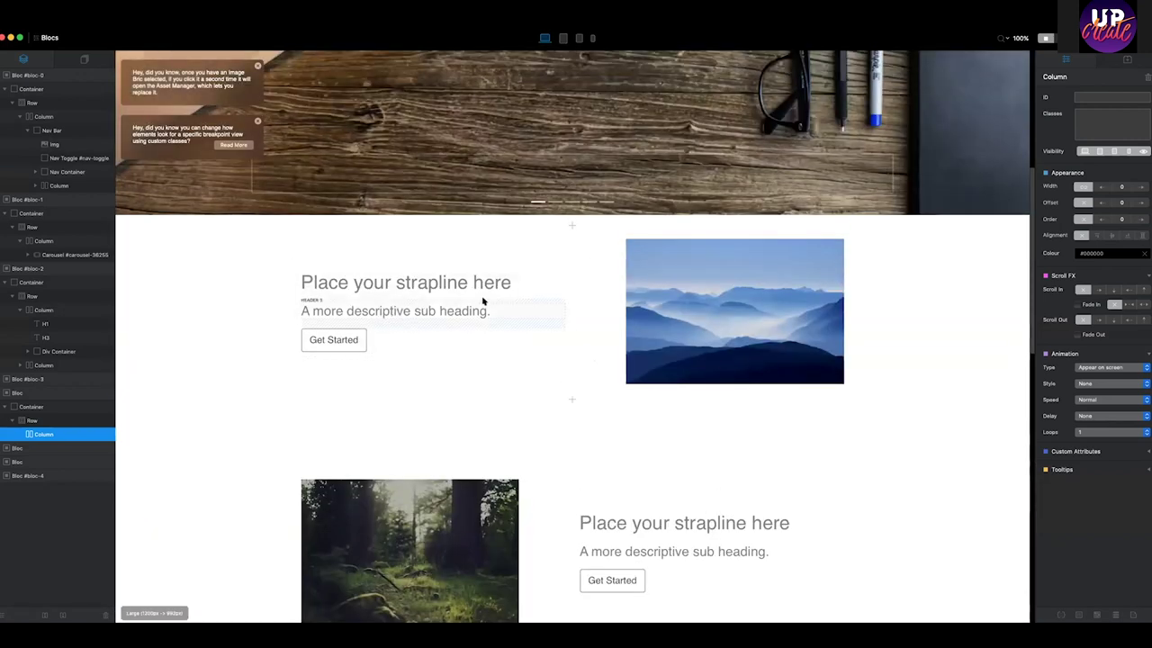
pyautogui.scroll(-1, 630, 295)
pyautogui.scroll(-5, 630, 295)
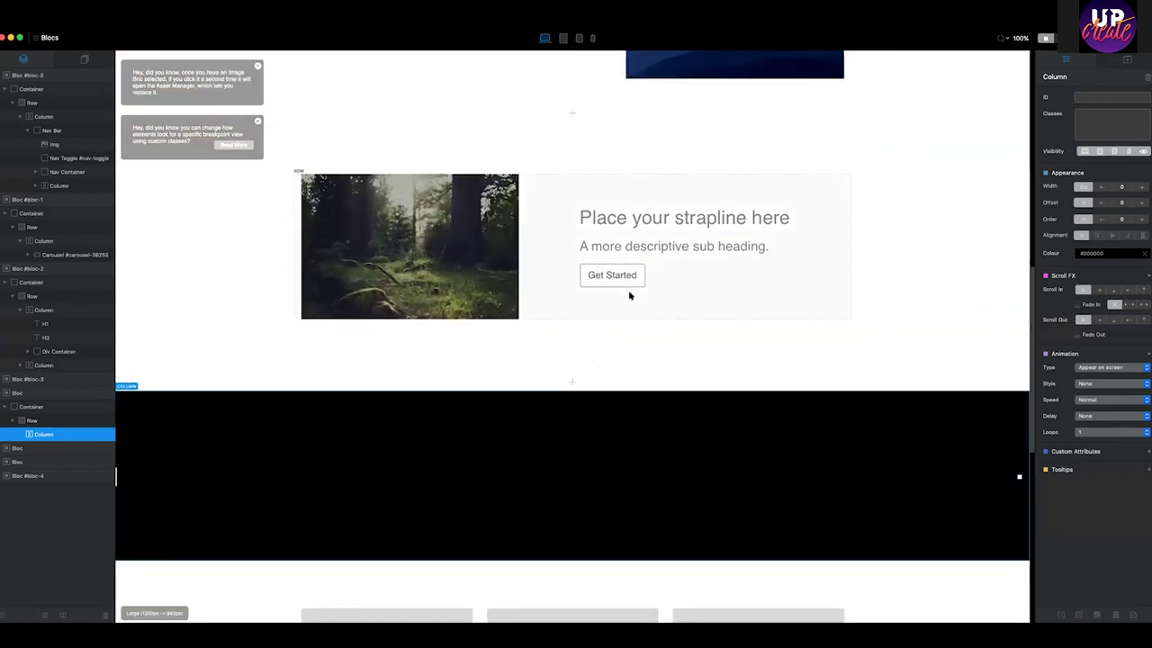
pyautogui.scroll(6, 630, 295)
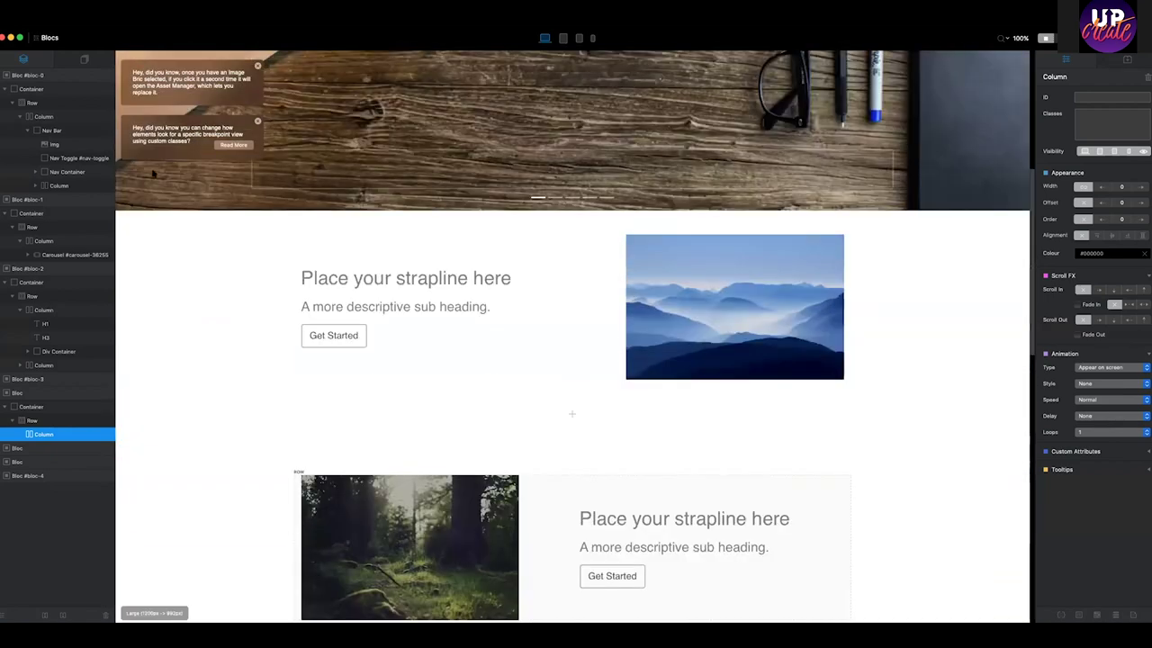
pyautogui.scroll(7, 135, 126)
# Create a page named "about me" as a duplicate of the Home page.
pyautogui.click(86, 59)
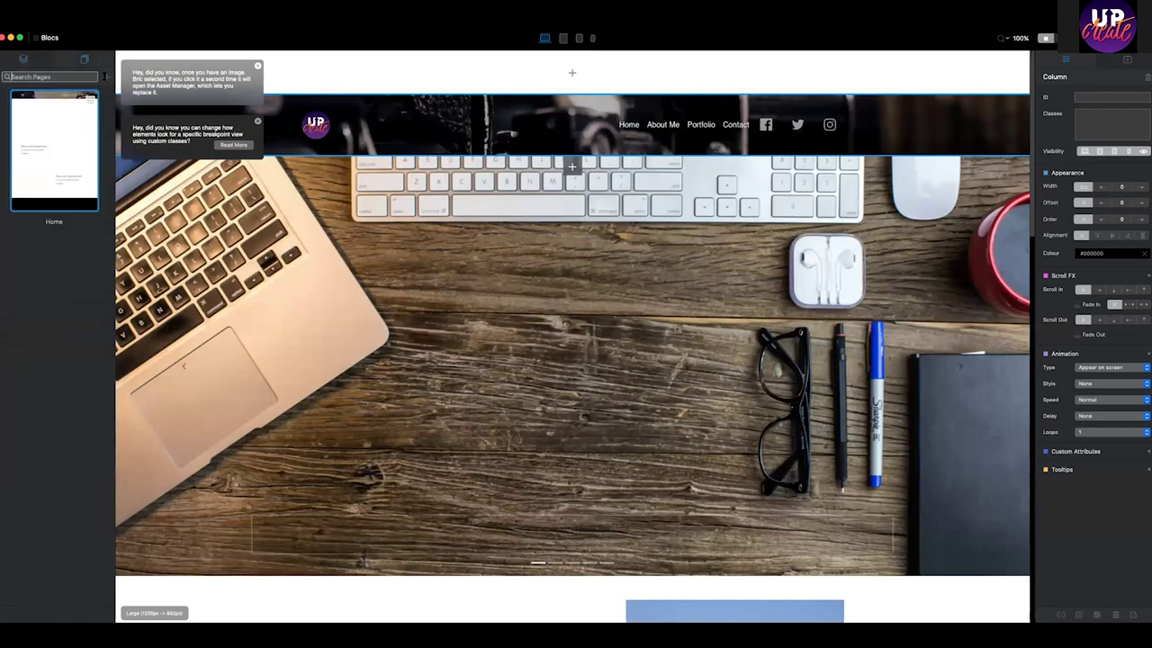
pyautogui.click(105, 78)
pyautogui.click(75, 95)
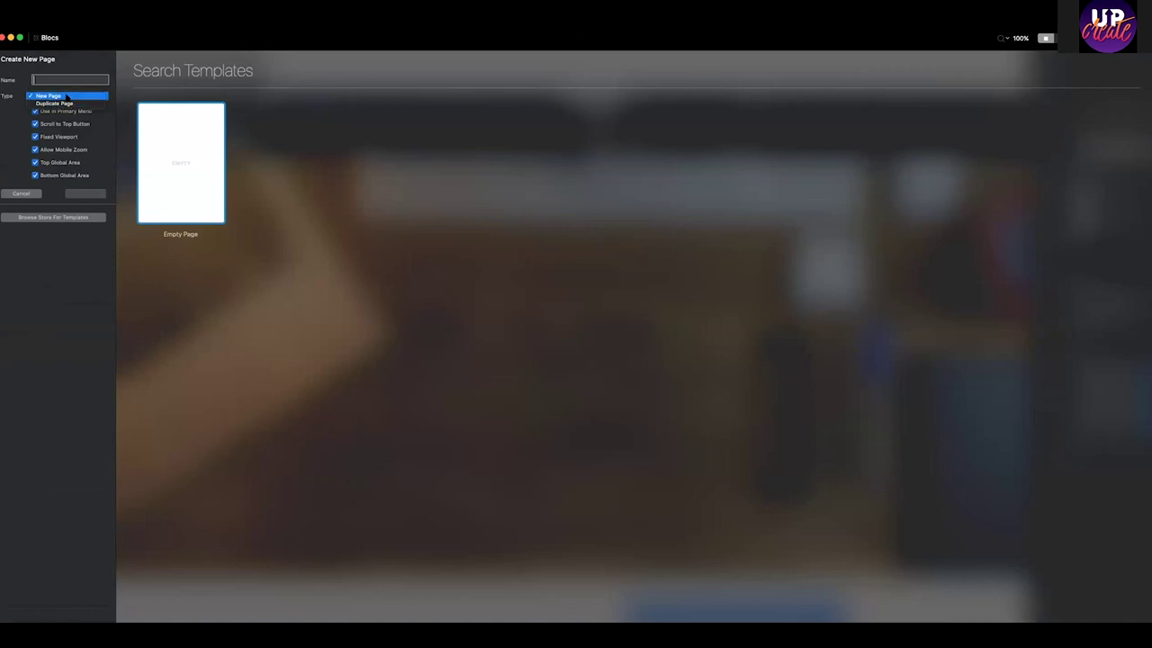
pyautogui.click(54, 103)
pyautogui.click(63, 96)
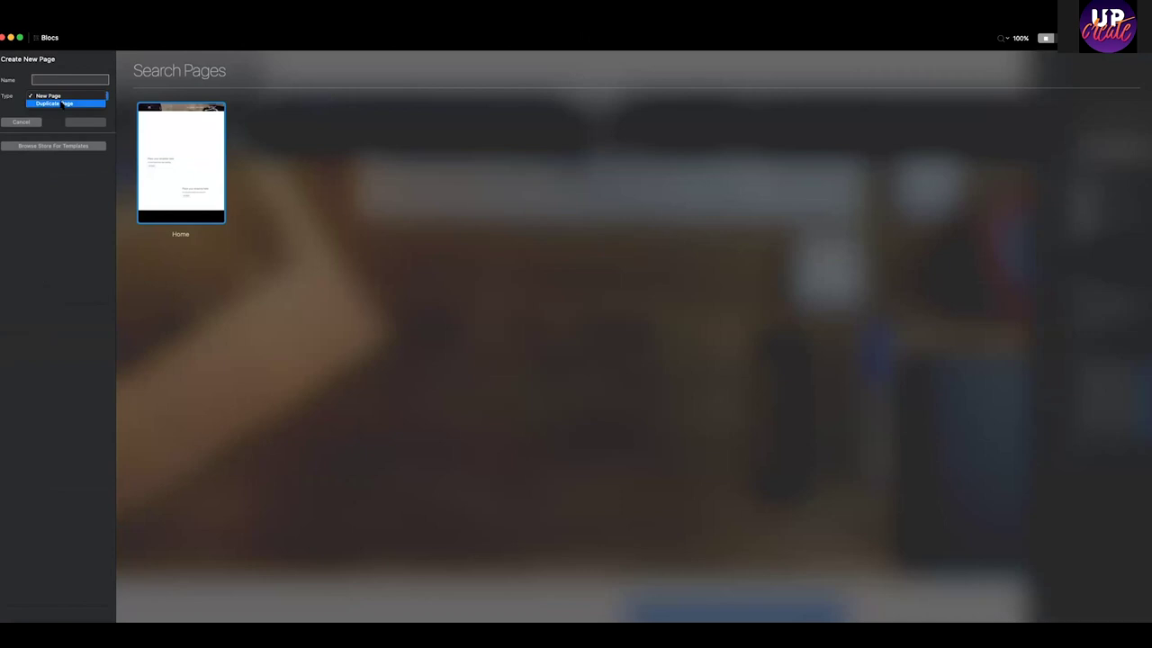
pyautogui.click(54, 102)
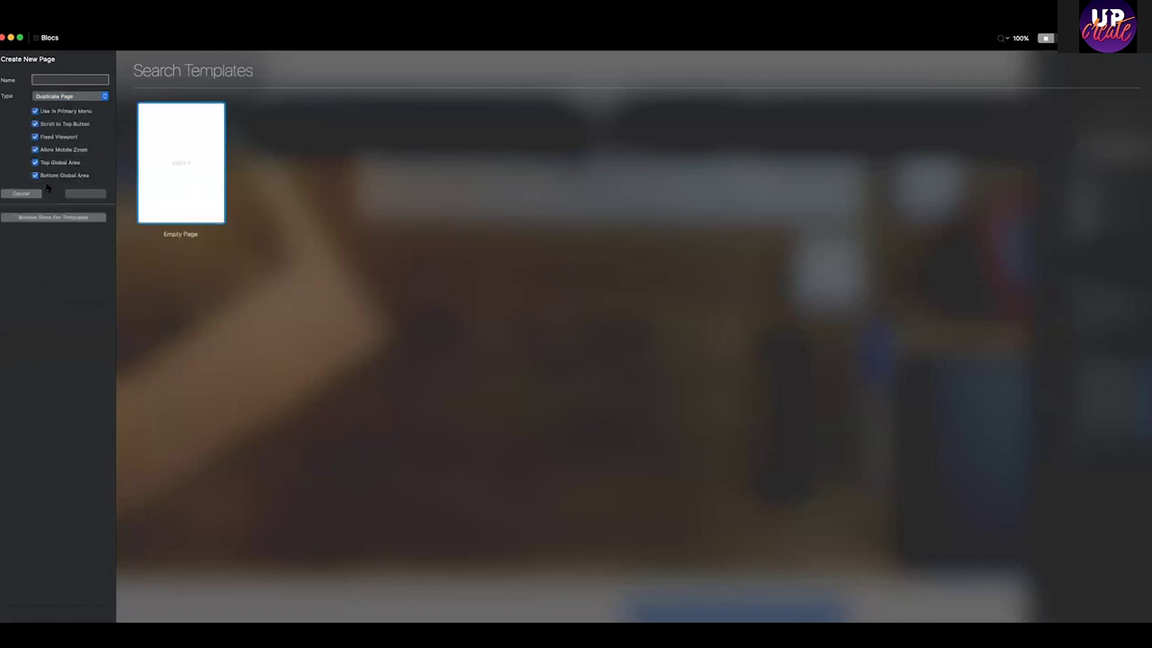
pyautogui.write('about me')
pyautogui.click(74, 194)
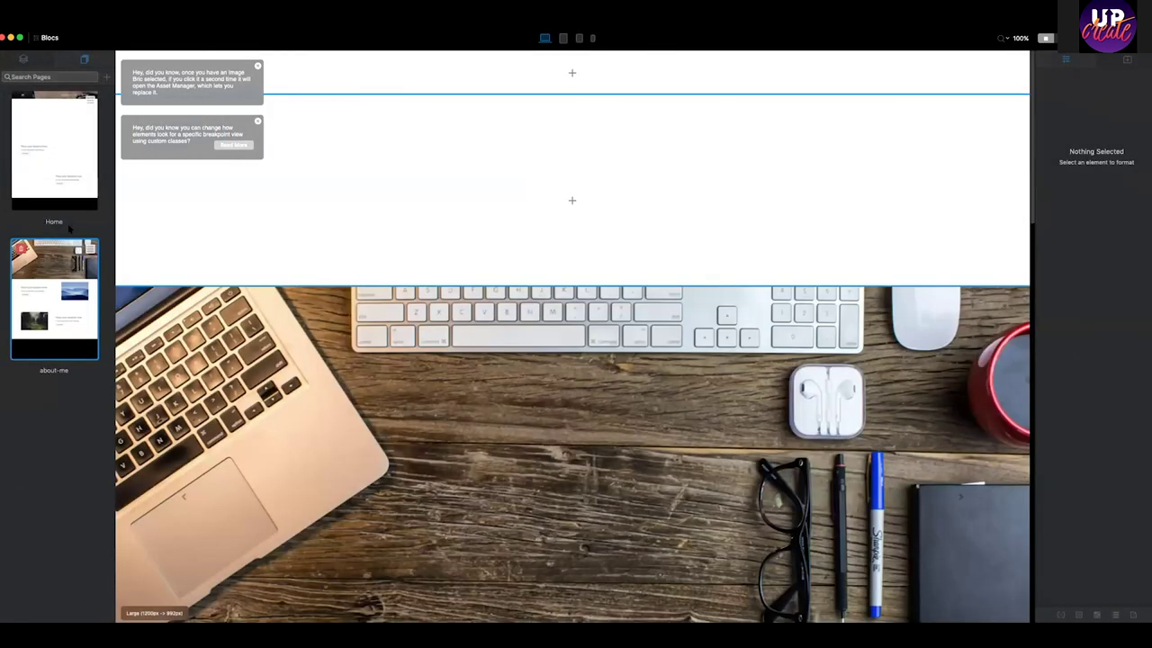
# On the Home page, change the target of the primary menu's About Me item to the about-me page and save it.
pyautogui.click(70, 177)
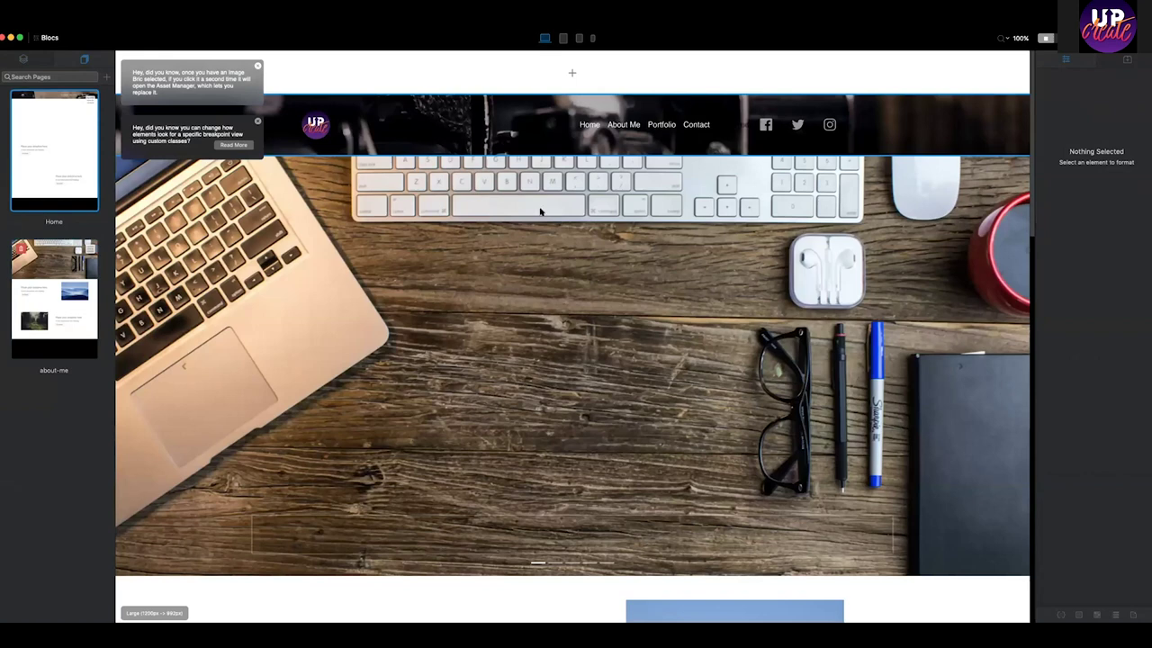
pyautogui.click(632, 126)
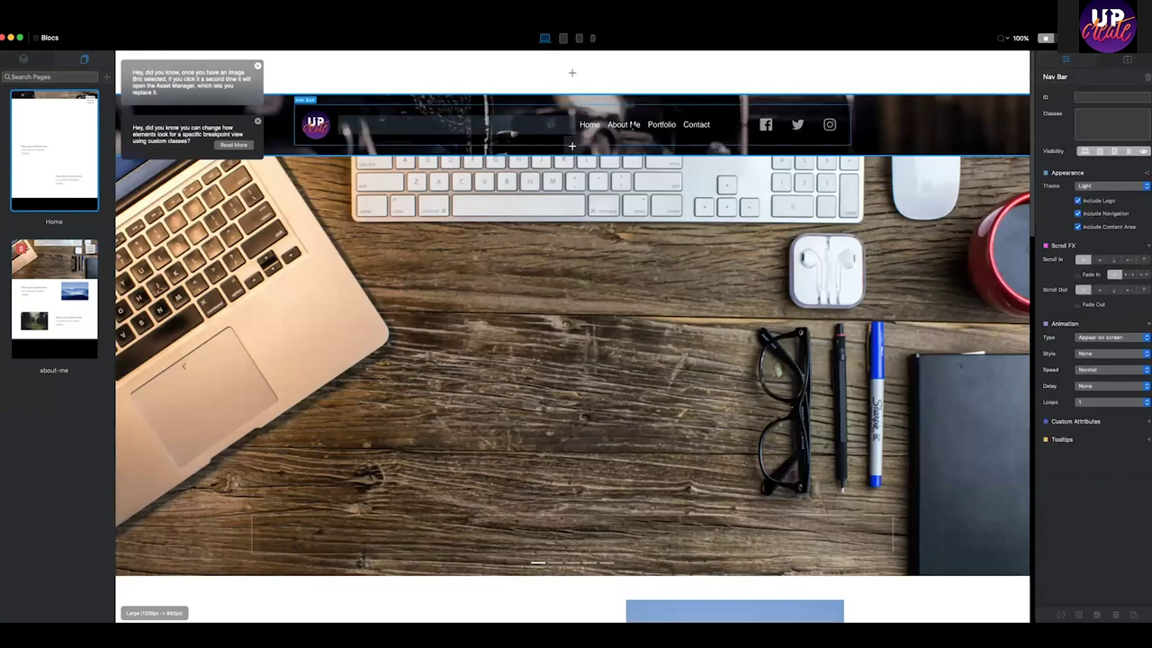
pyautogui.click(1113, 201)
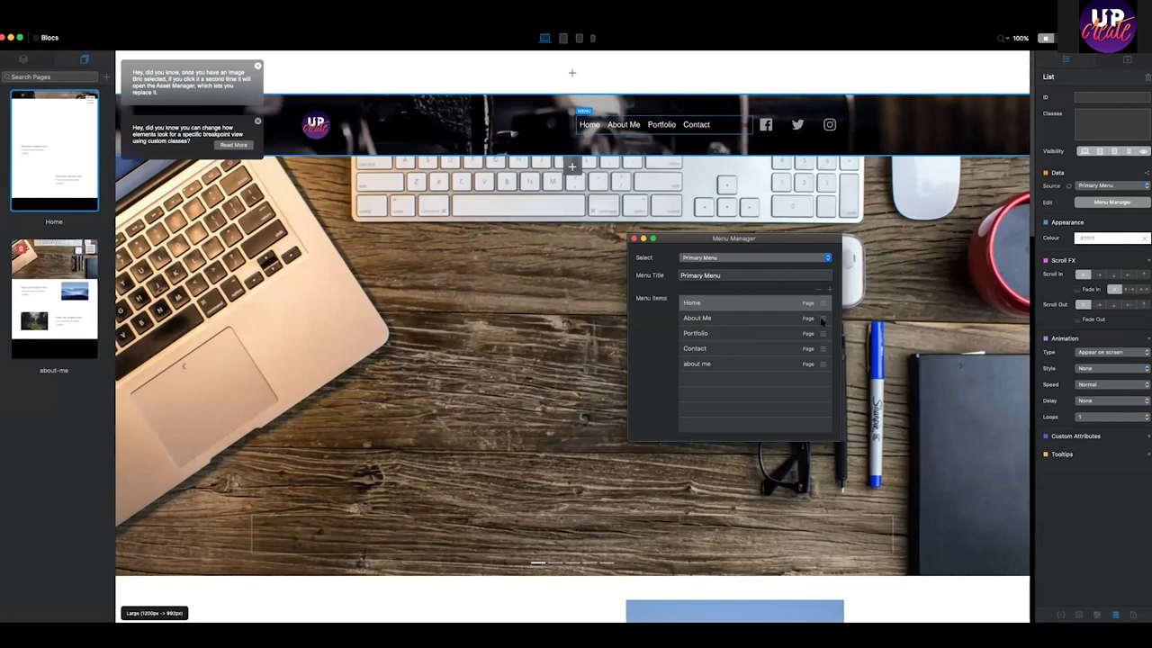
pyautogui.doubleClick(820, 318)
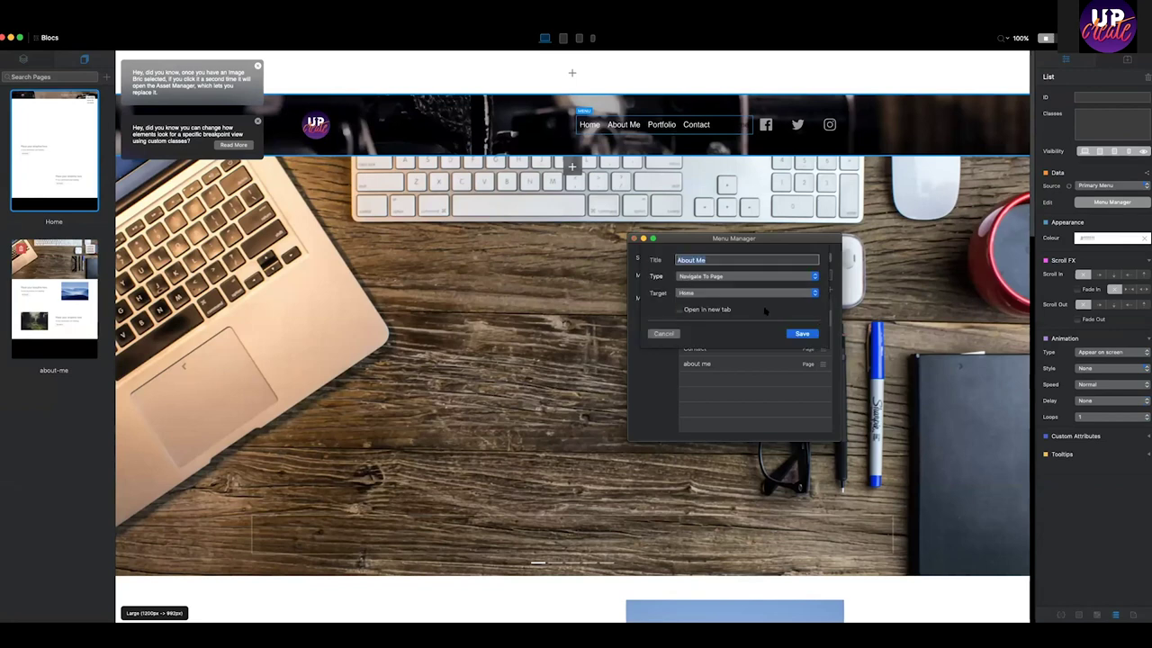
pyautogui.click(702, 294)
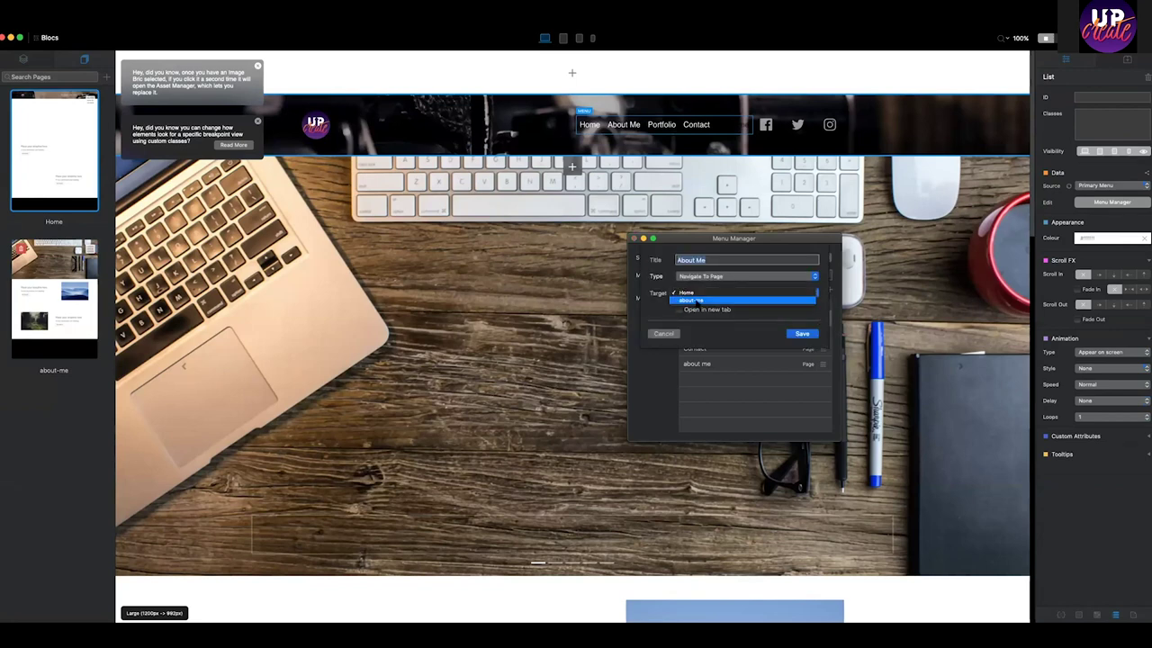
pyautogui.click(693, 300)
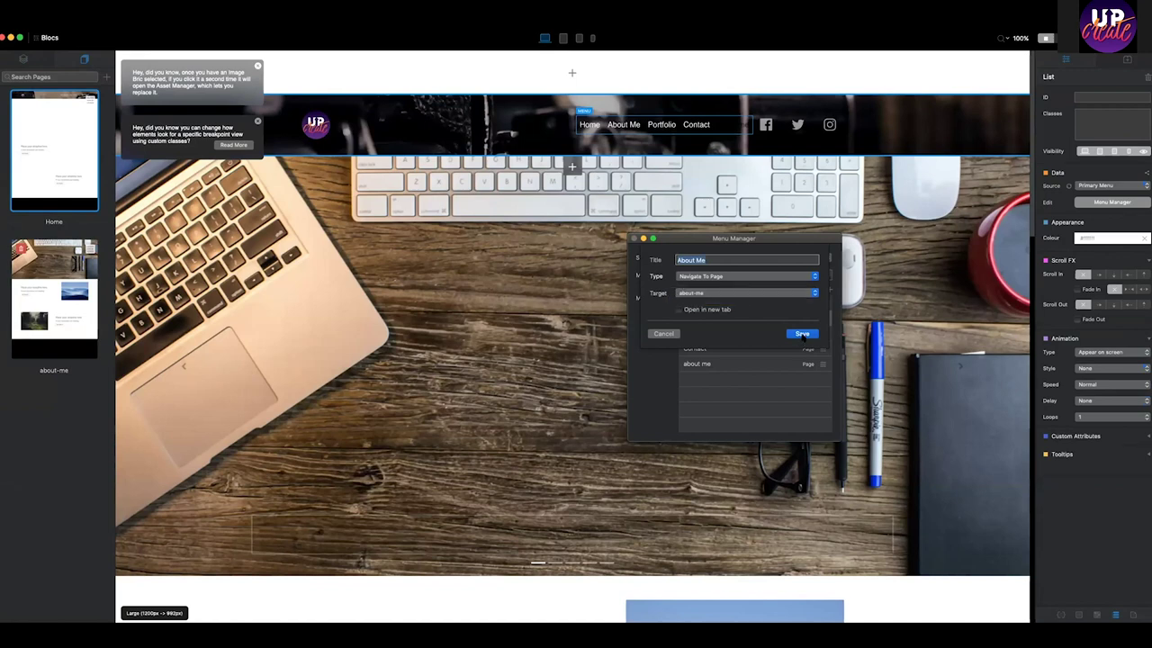
pyautogui.click(802, 334)
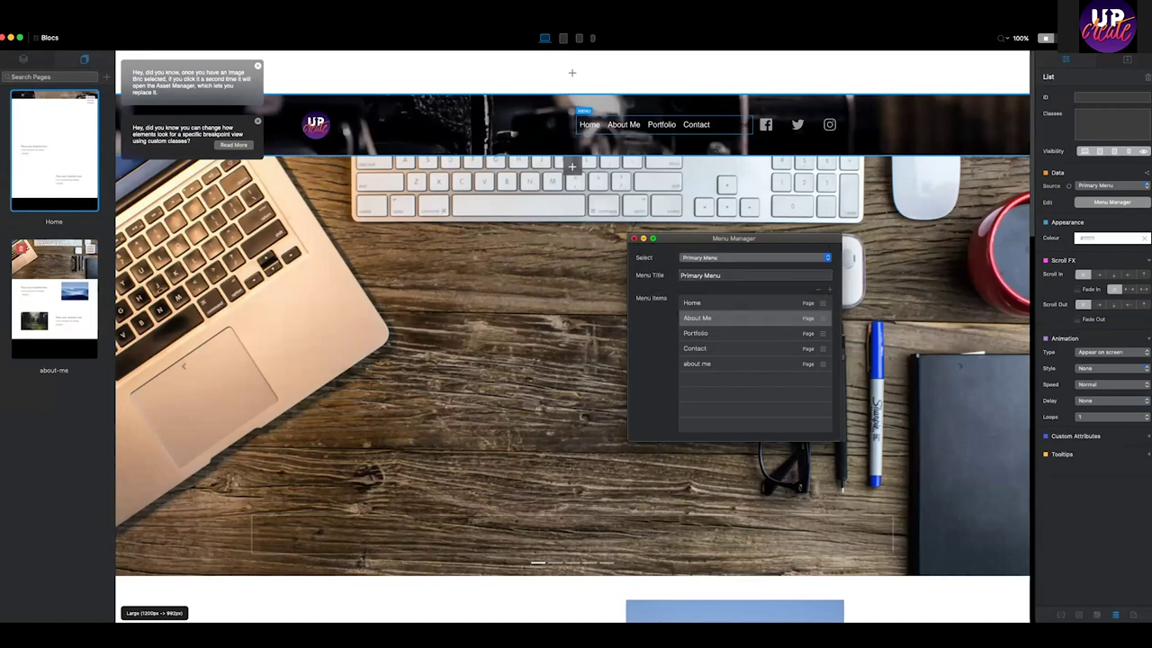
pyautogui.press('Escape')
pyautogui.scroll(-2, 686, 171)
pyautogui.scroll(-5, 686, 171)
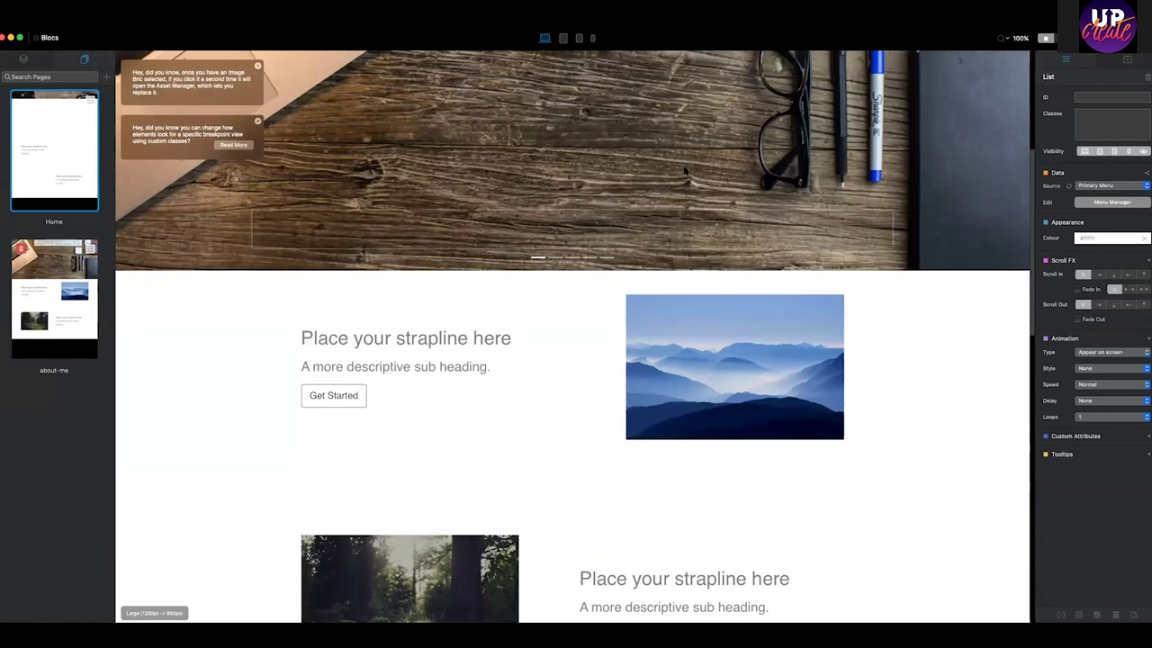
pyautogui.scroll(-15, 686, 171)
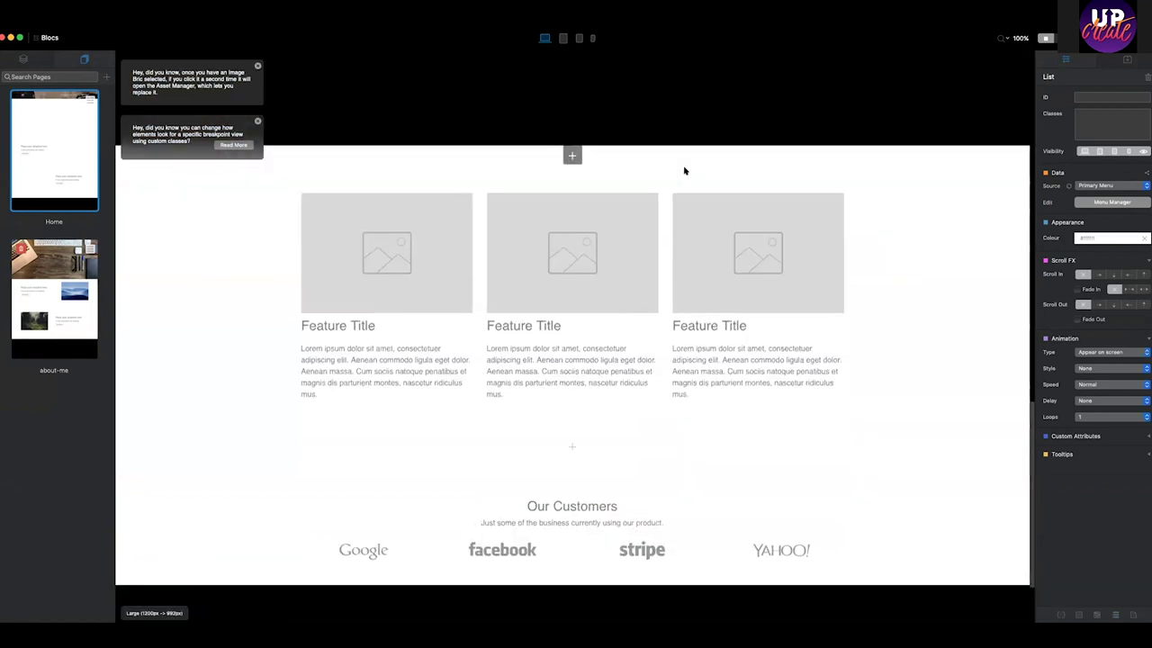
pyautogui.scroll(-3, 683, 171)
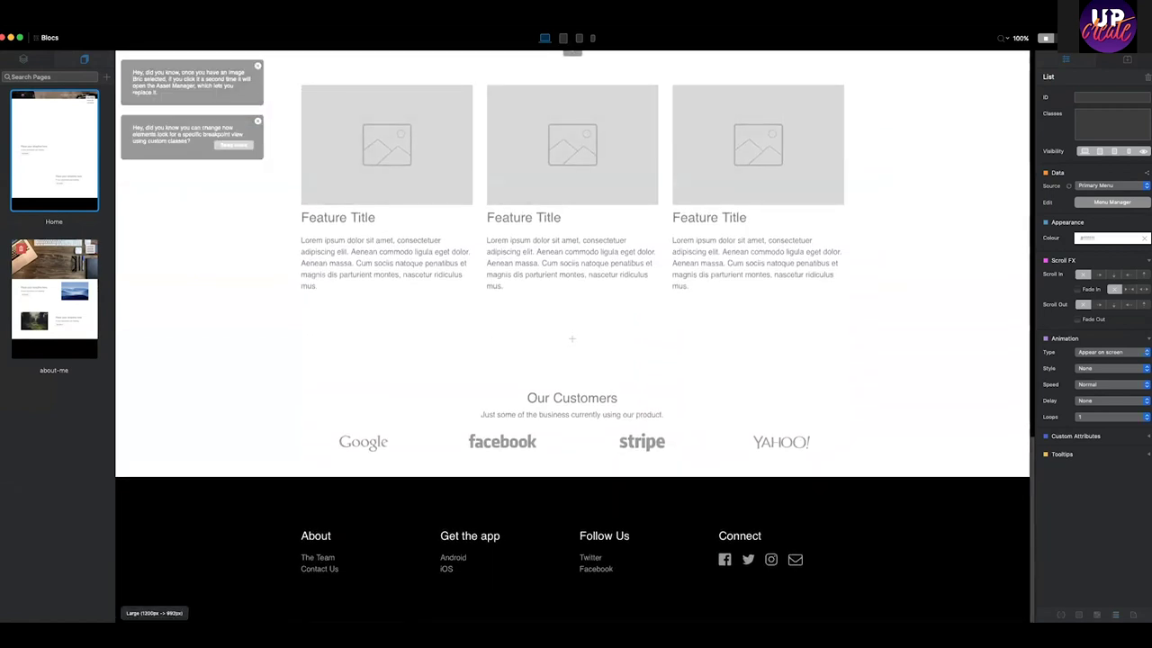
pyautogui.click(27, 7)
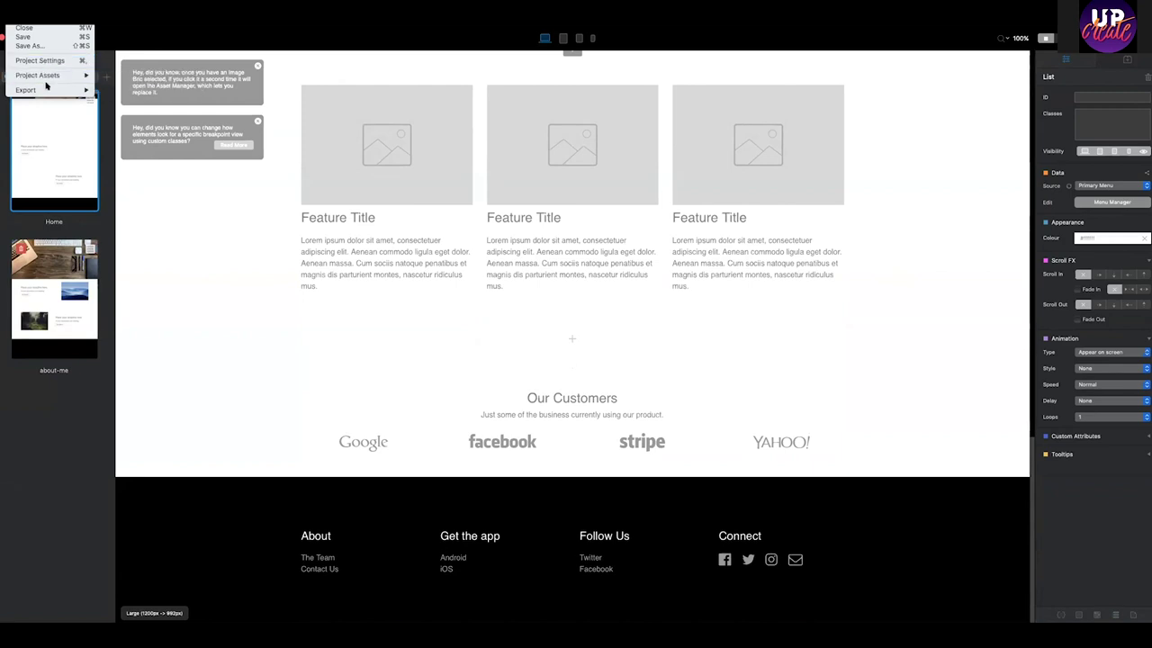
pyautogui.moveTo(49, 91)
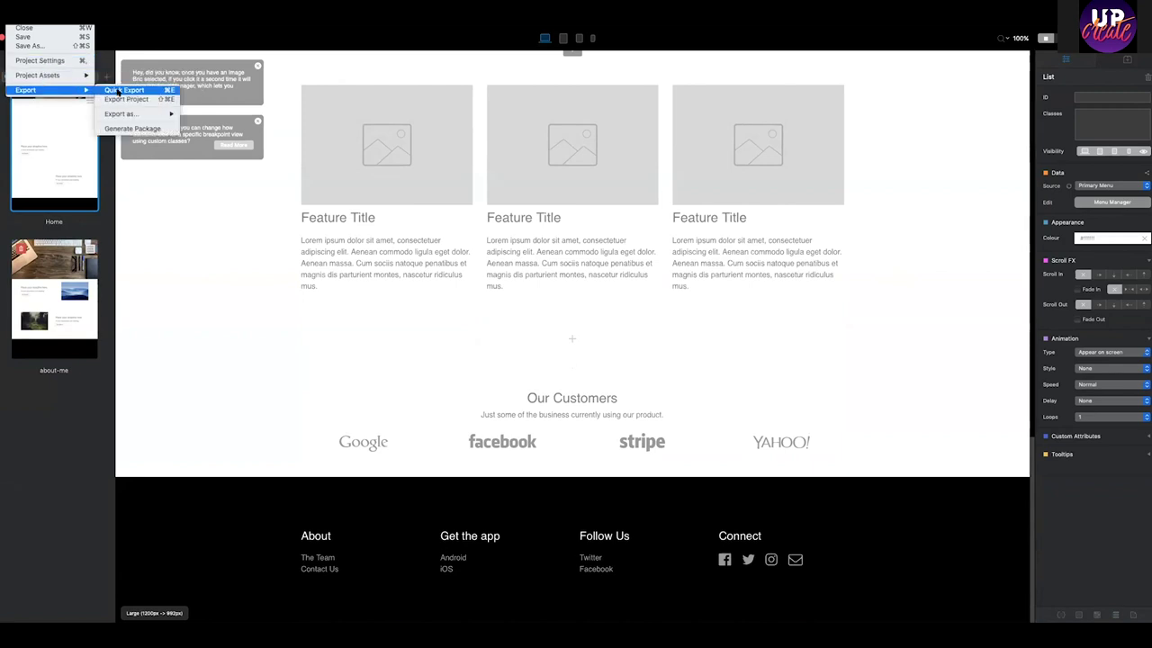
pyautogui.click(172, 102)
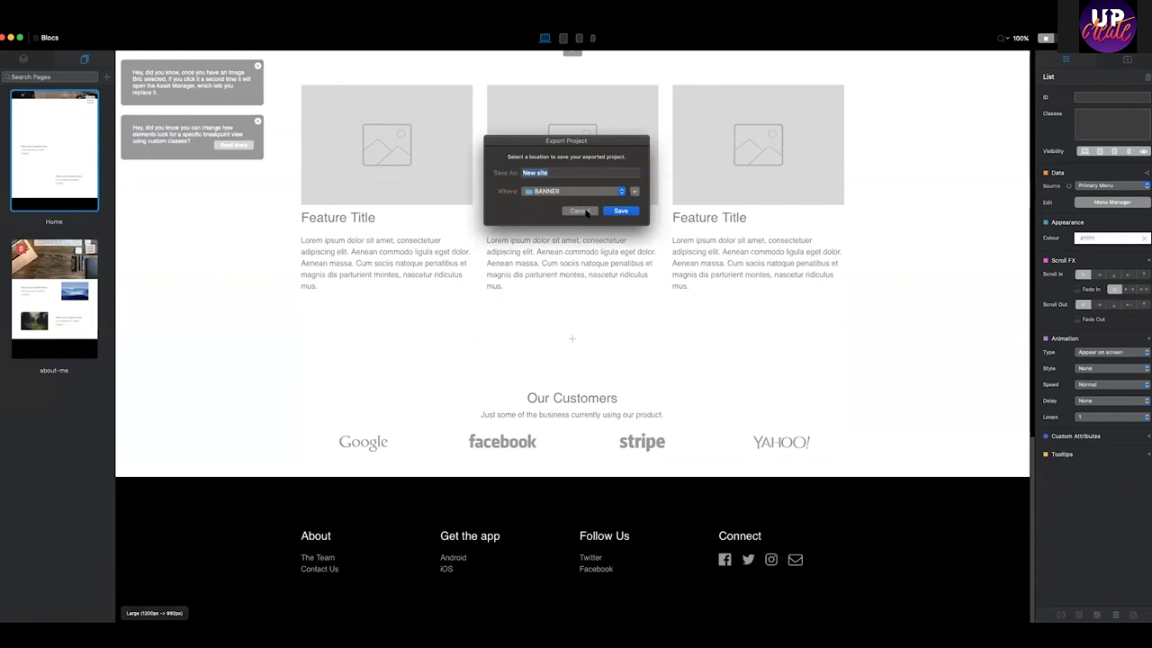
pyautogui.click(580, 210)
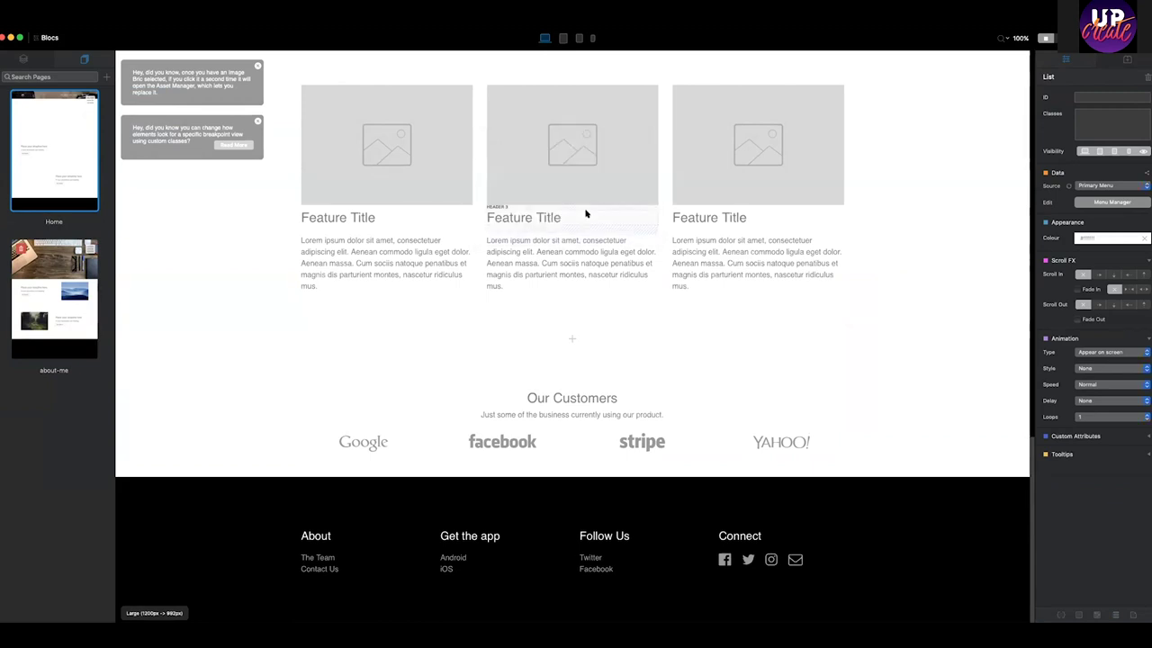
pyautogui.scroll(8, 660, 211)
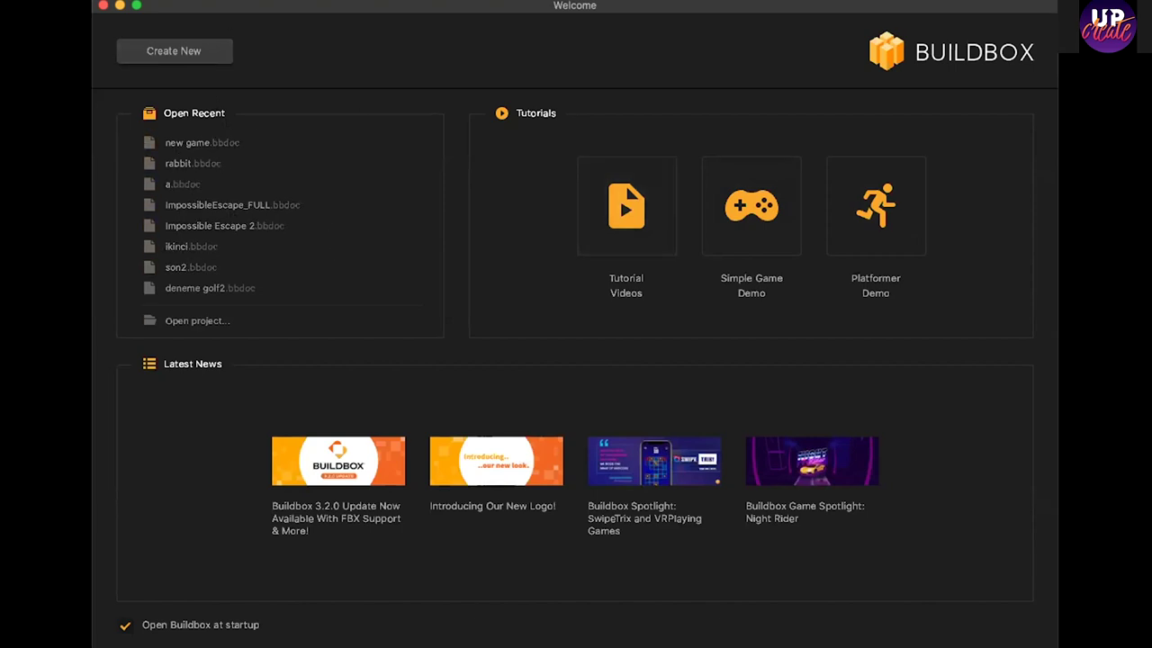
# Create a new game project with the Platformer gameplay type, keeping Distance as the score type.
pyautogui.click(152, 48)
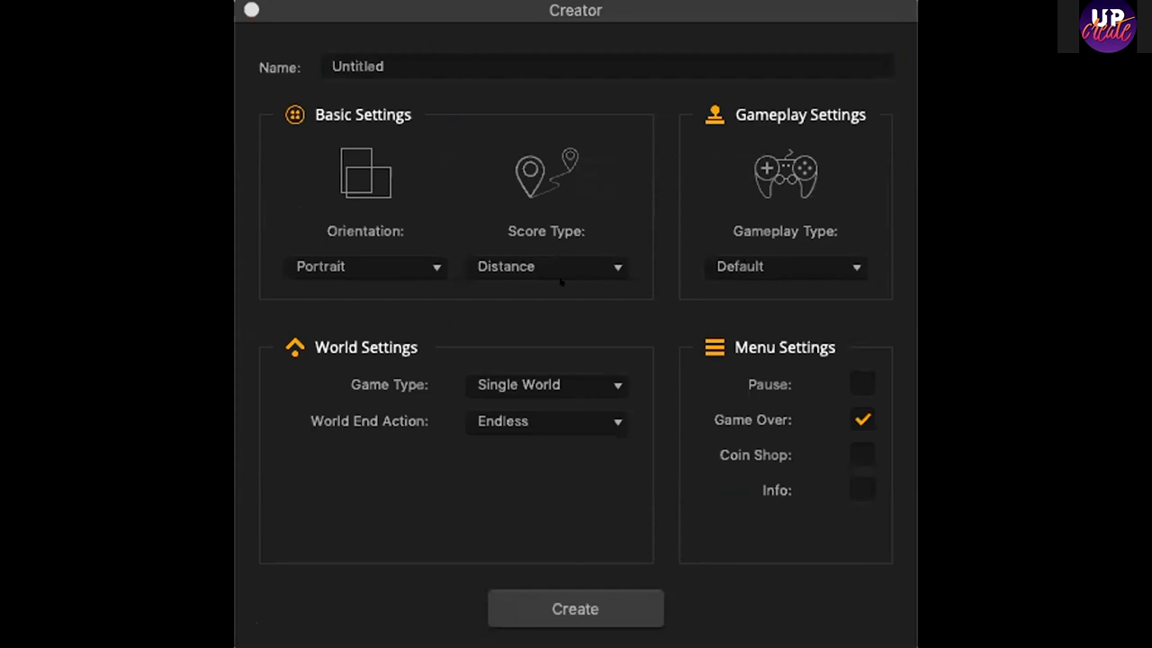
pyautogui.click(358, 262)
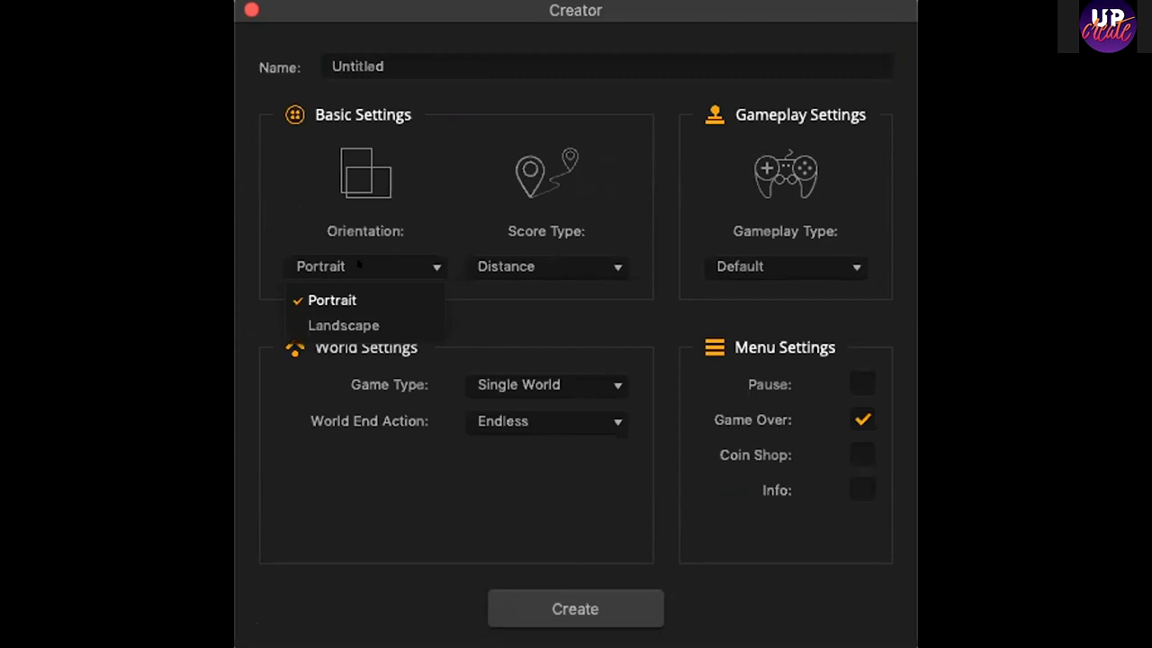
pyautogui.click(500, 265)
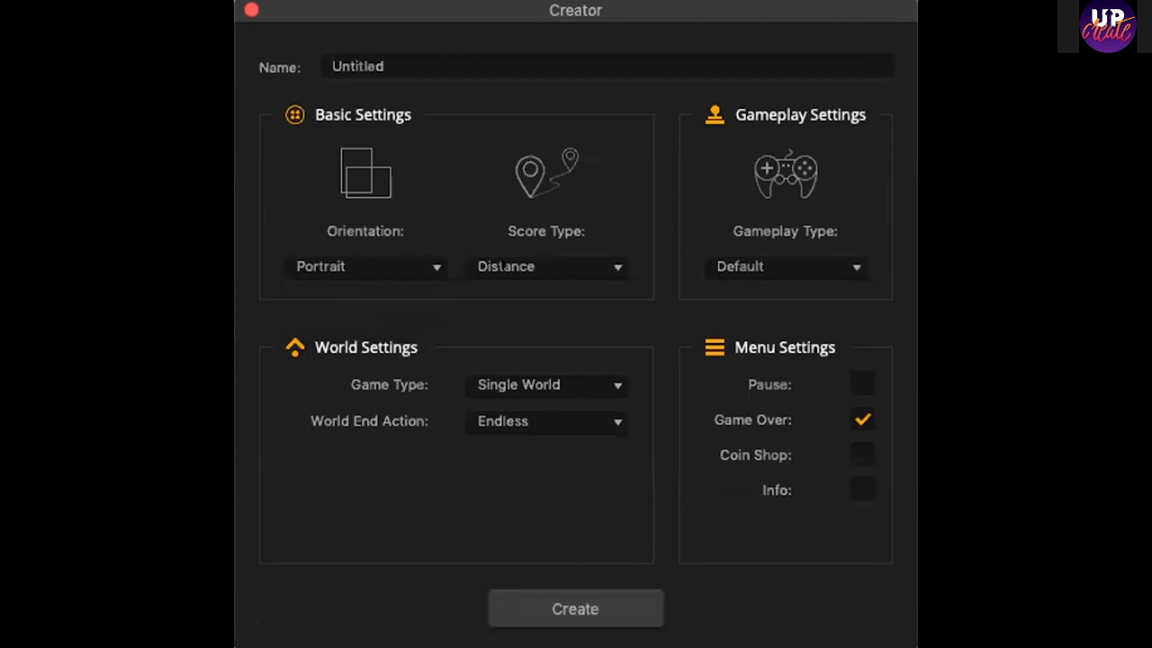
pyautogui.click(520, 264)
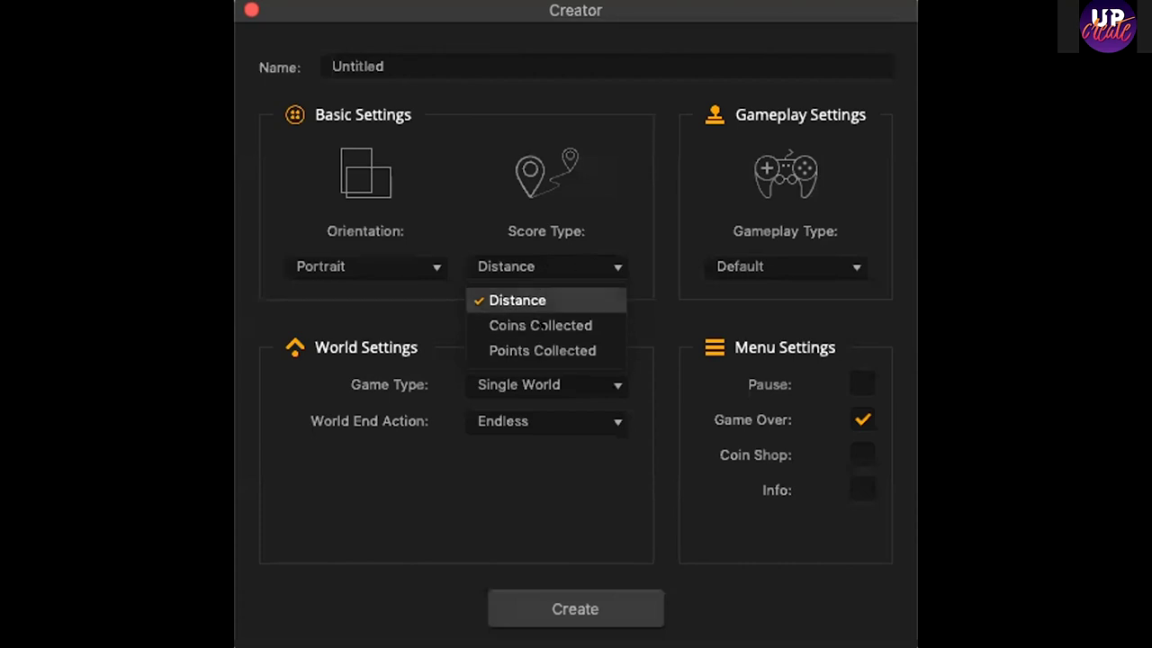
pyautogui.click(740, 263)
pyautogui.click(740, 263)
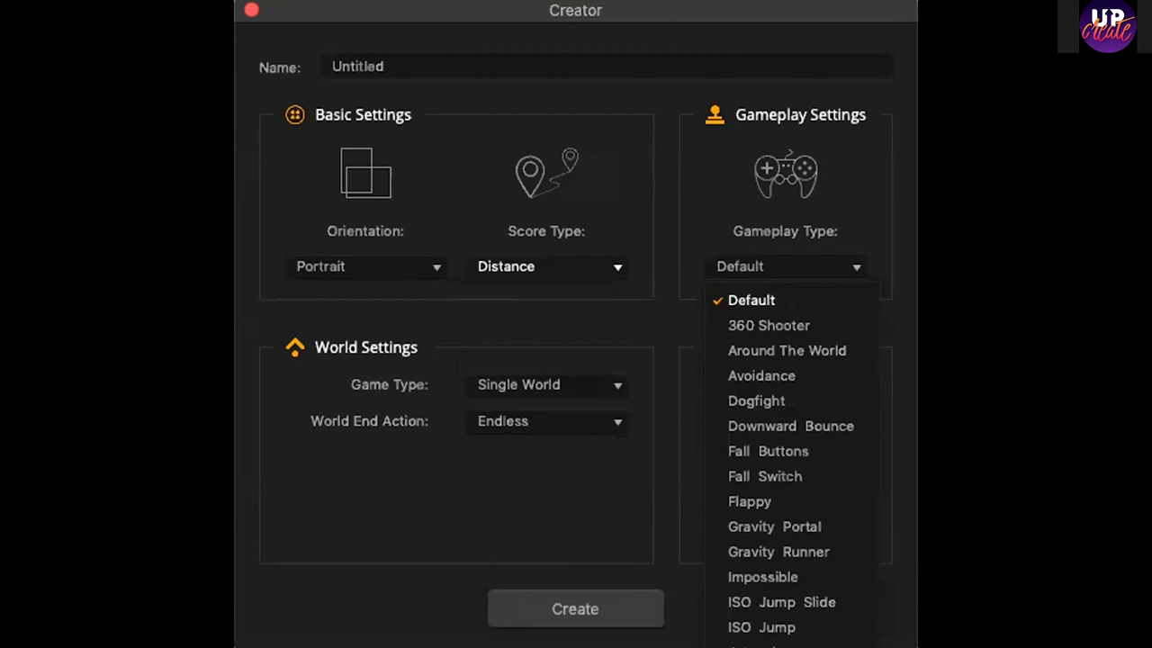
pyautogui.click(751, 634)
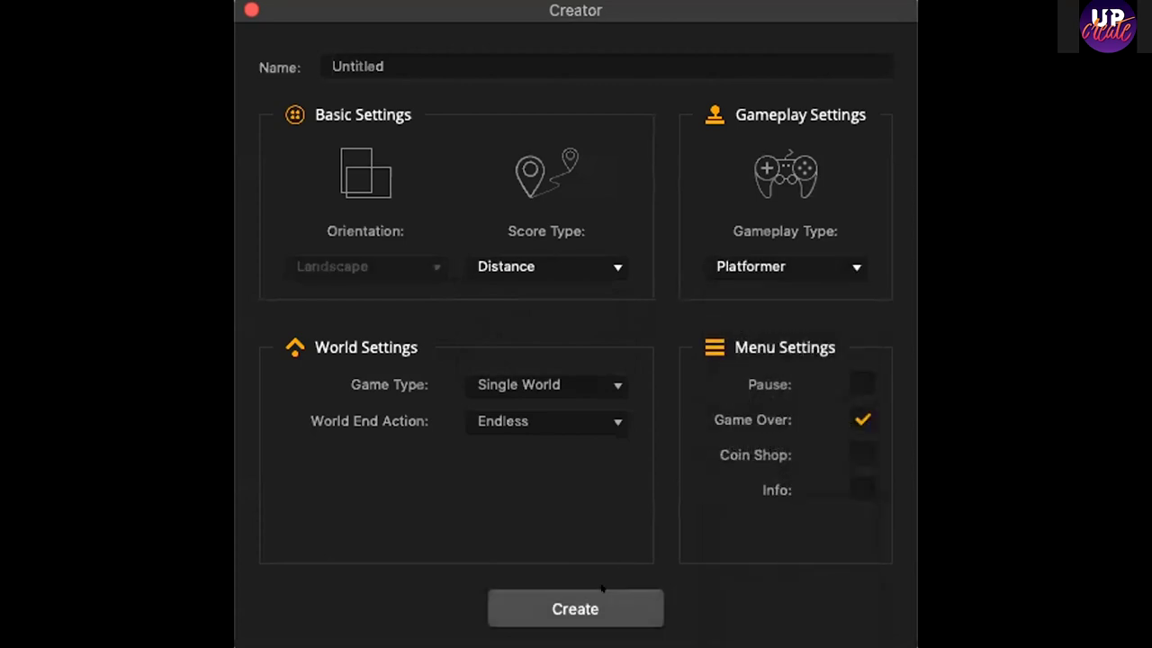
pyautogui.click(582, 604)
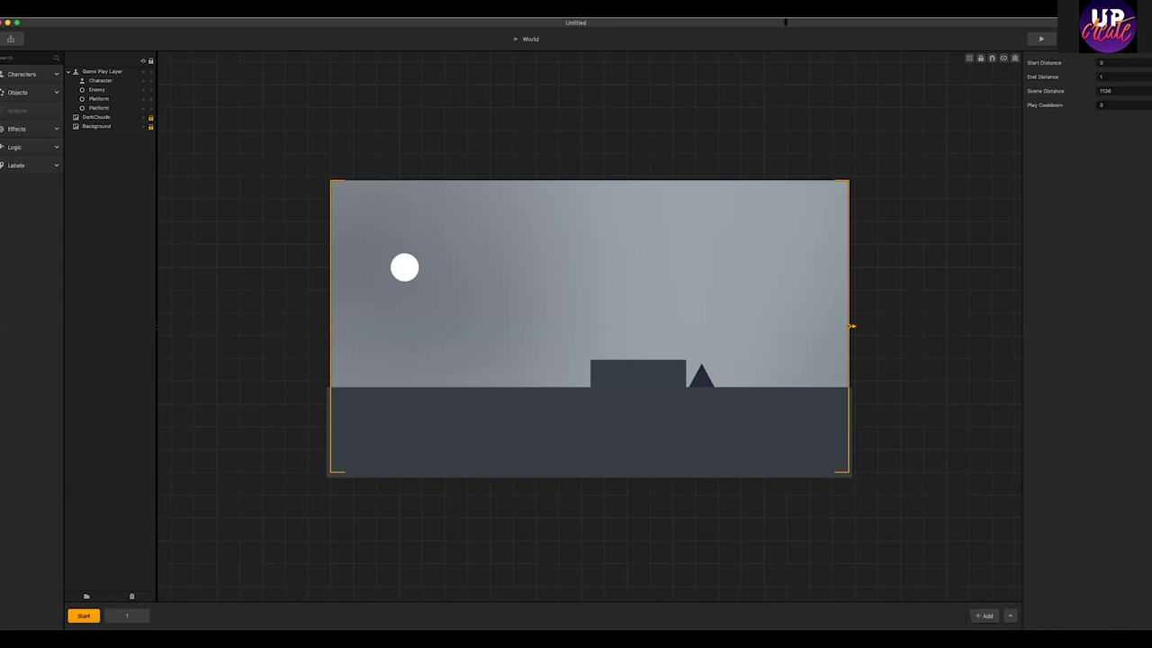
pyautogui.doubleClick(784, 22)
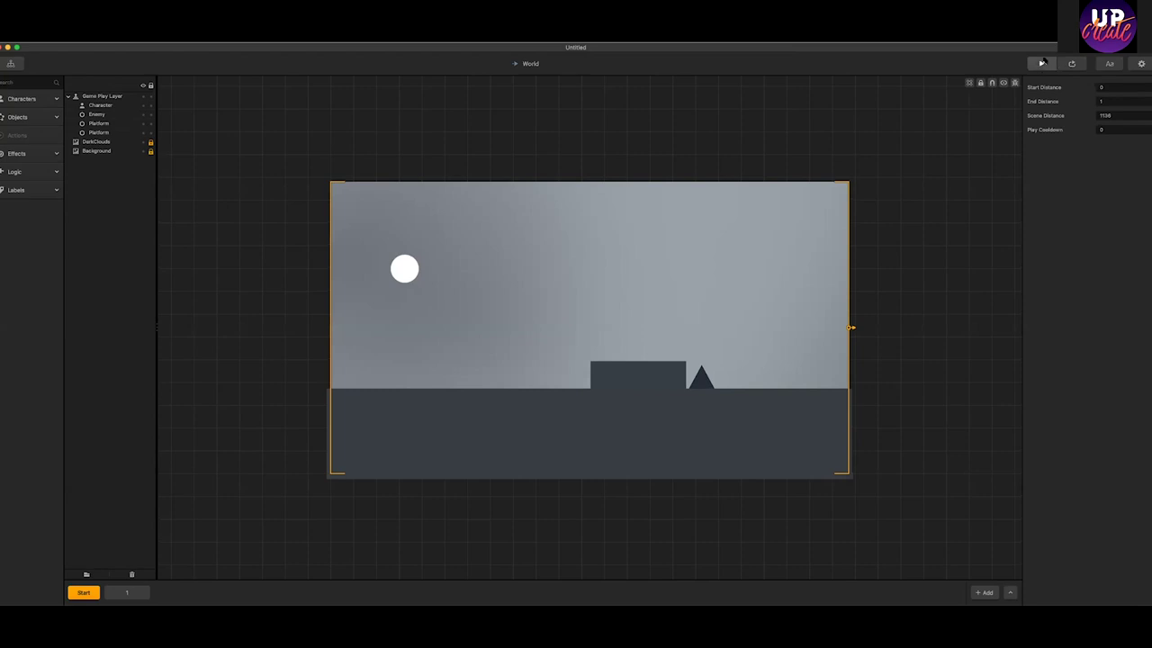
# Preview the game from its start screen and play it, moving and jumping the ball over the platforms and triangular enemies.
pyautogui.click(1041, 64)
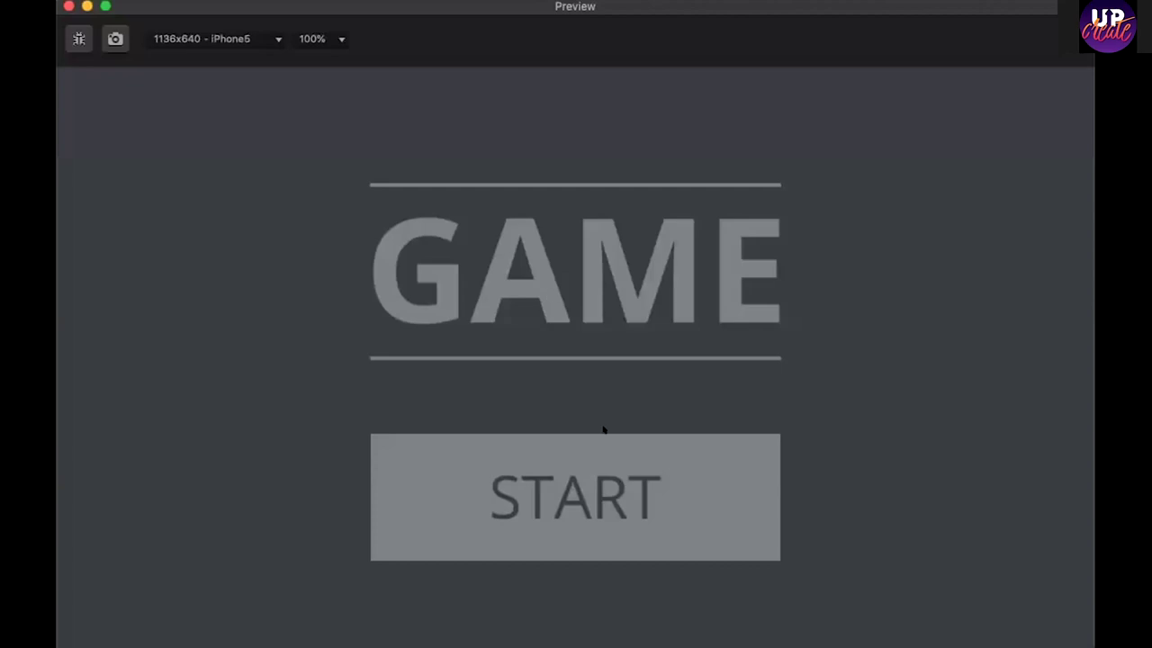
pyautogui.click(569, 486)
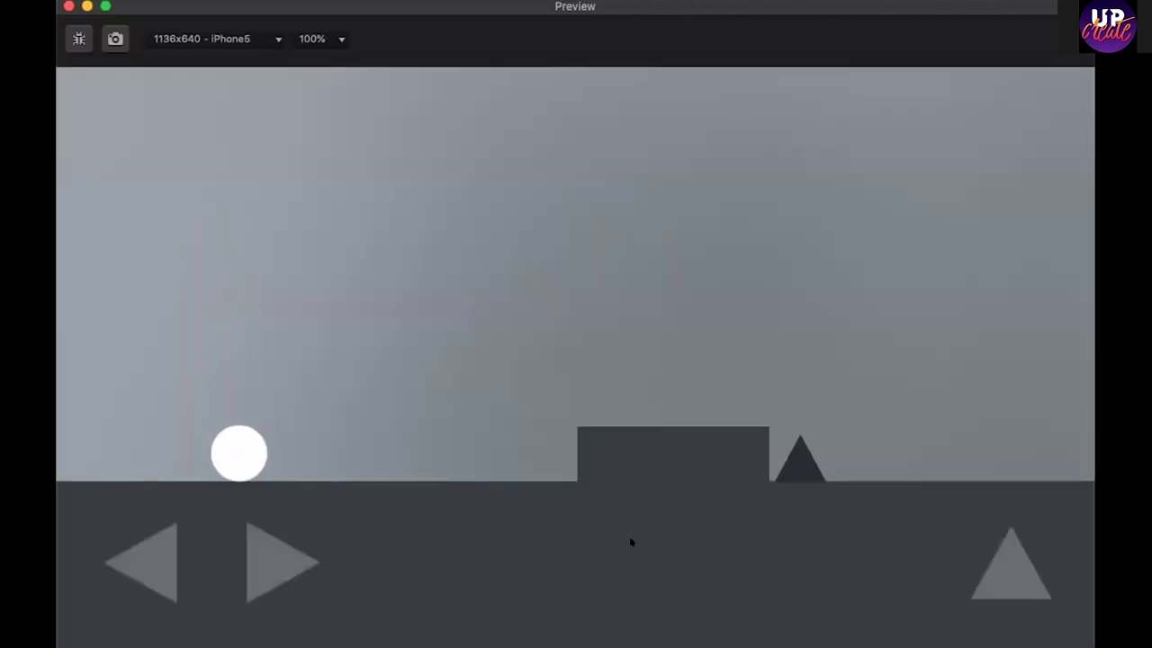
pyautogui.press('Right')
pyautogui.press('Left')
pyautogui.press('Right')
pyautogui.press('Left')
pyautogui.press('Up')
pyautogui.press('Right')
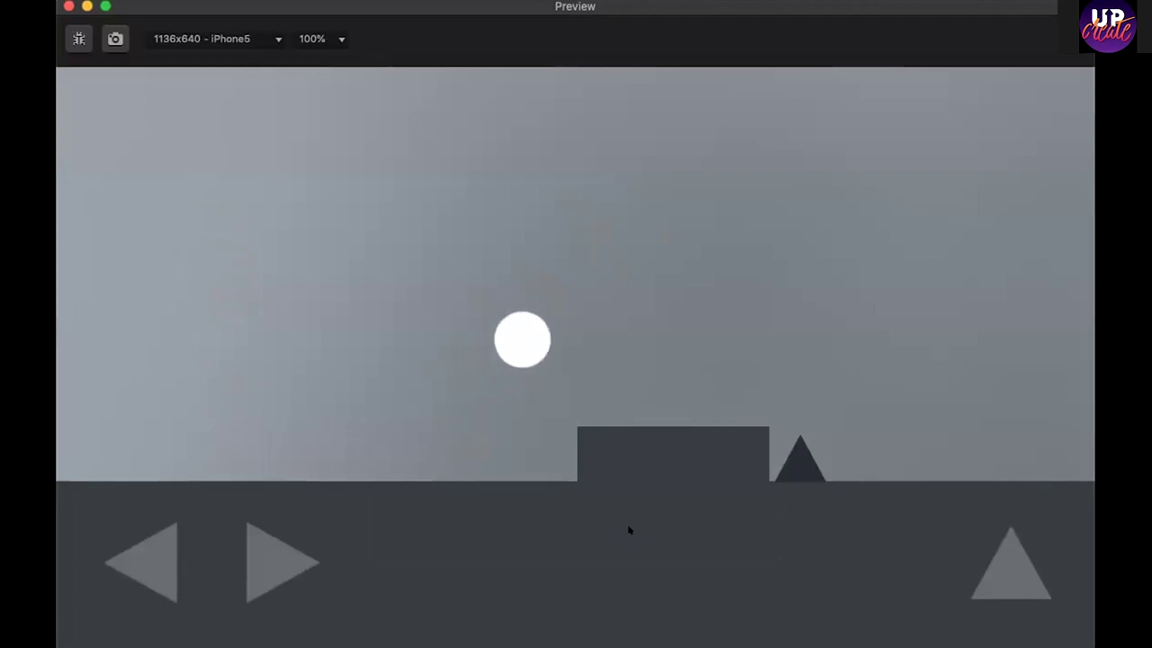
pyautogui.press('Up')
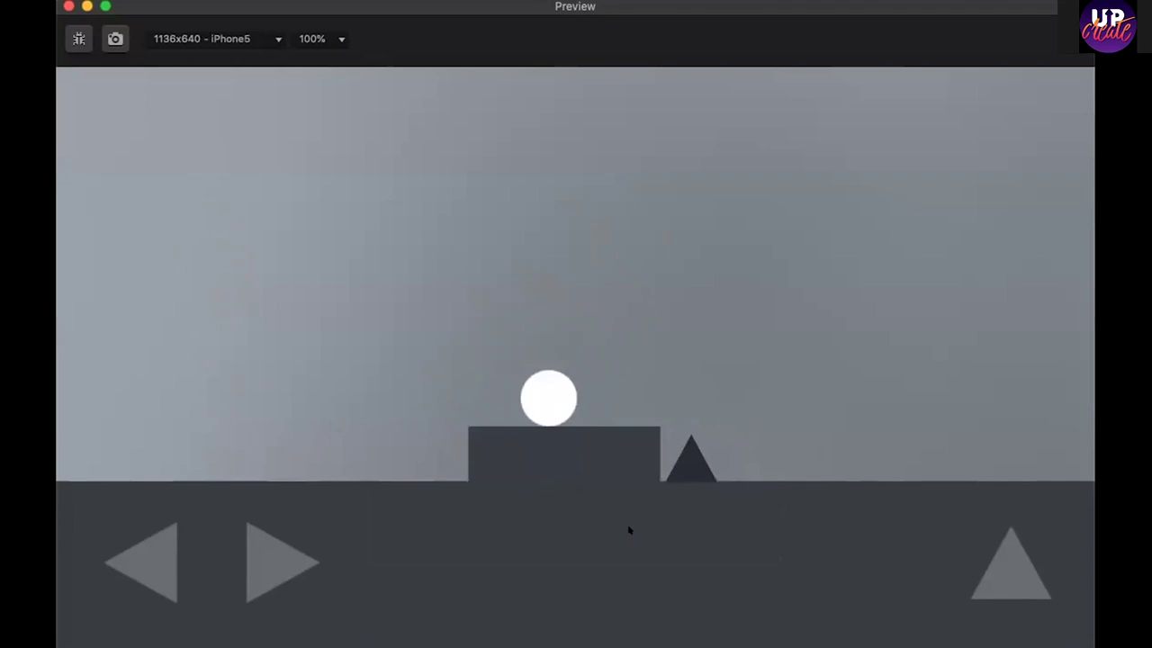
pyautogui.press('Up')
pyautogui.press('Up')
pyautogui.press('Up')
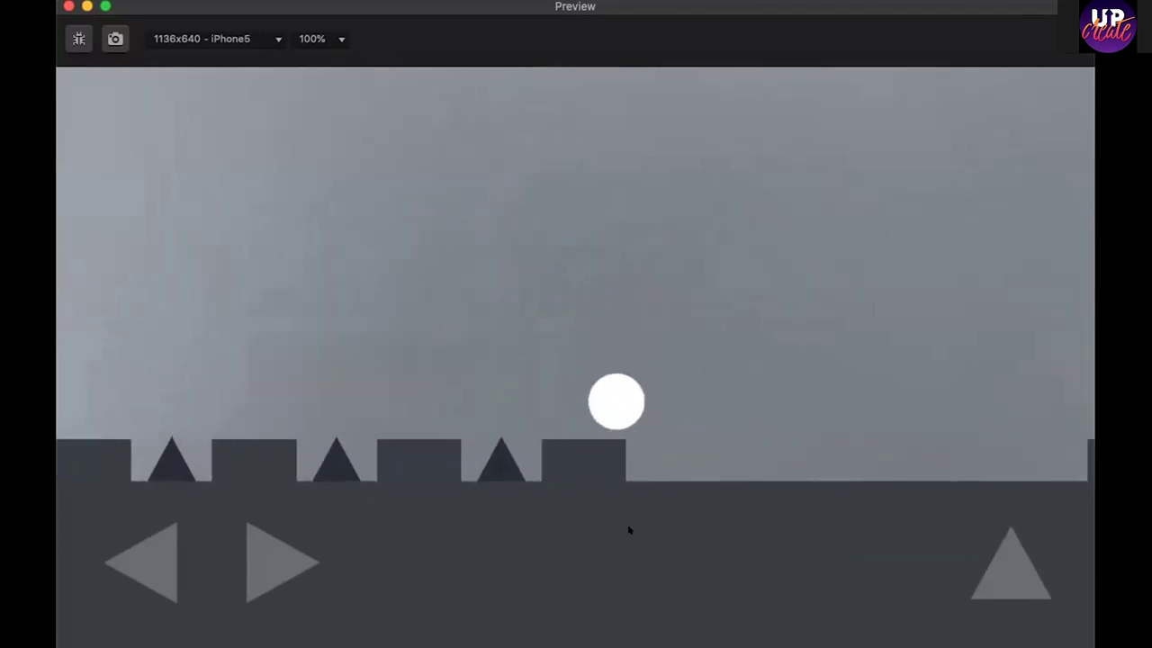
pyautogui.press('Up')
pyautogui.press('Up')
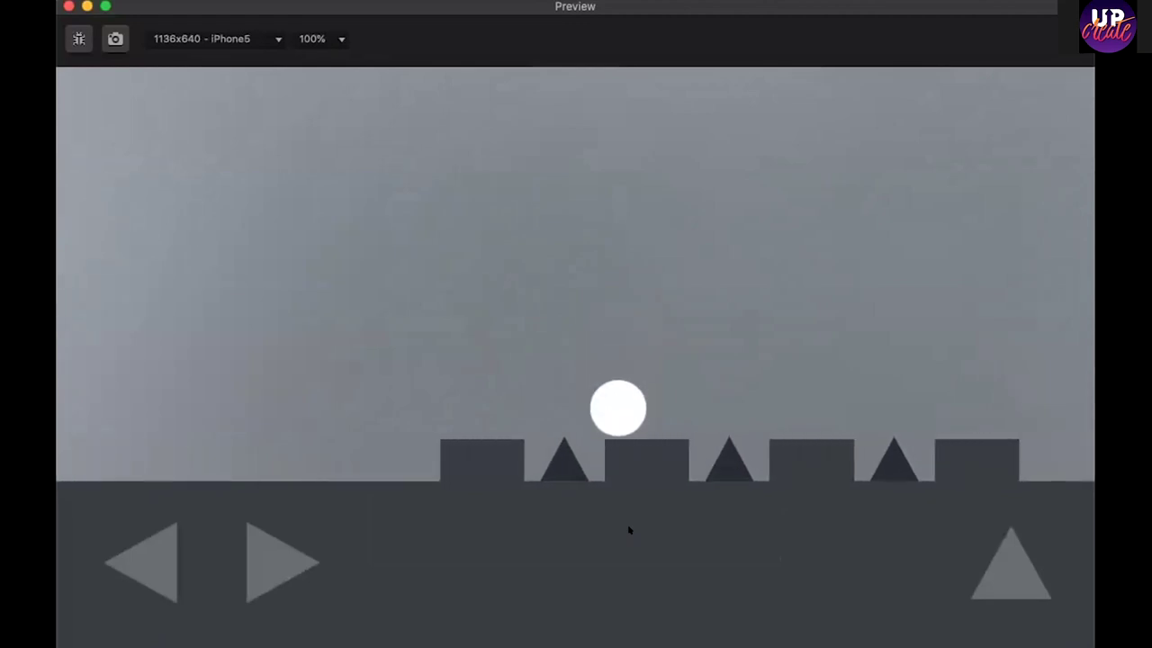
pyautogui.press('Up')
pyautogui.press('Up')
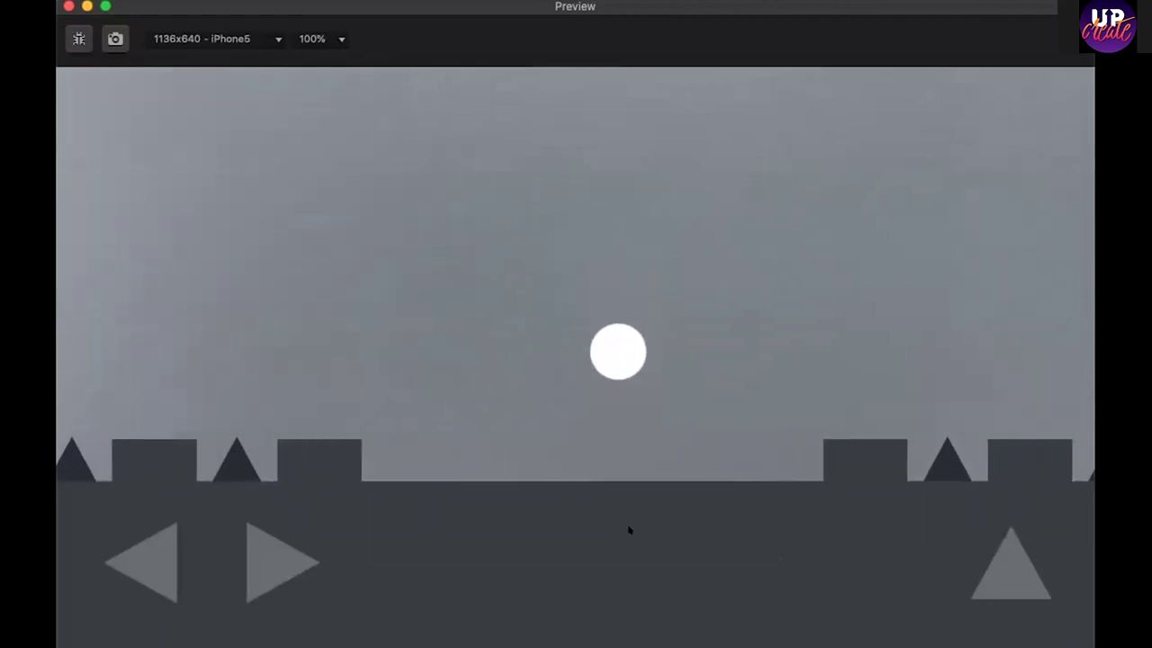
pyautogui.press('Up')
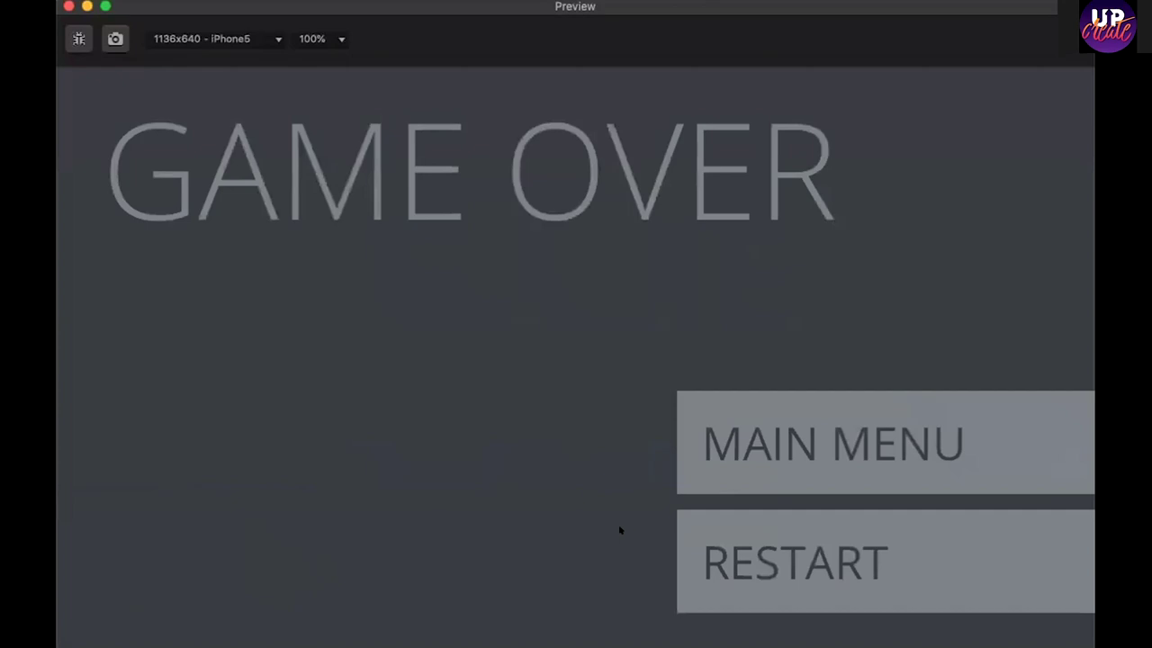
# Restart the previewed game from the game-over screen and play another round over the obstacles.
pyautogui.click(719, 561)
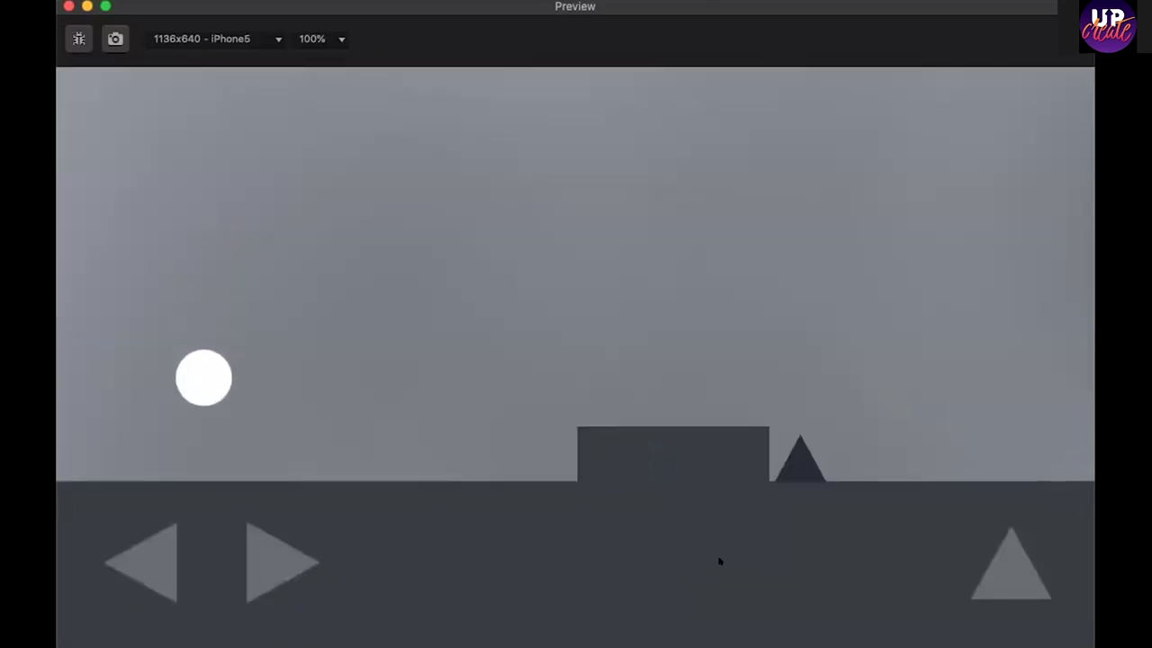
pyautogui.press('Up')
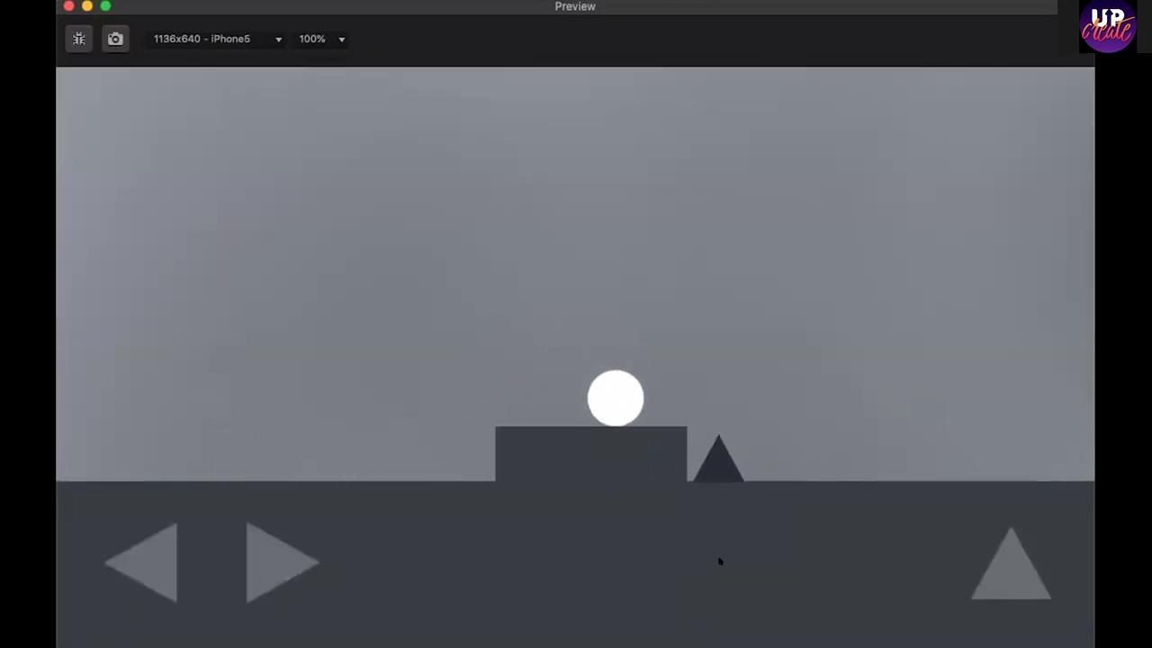
pyautogui.press('Up')
pyautogui.press('Up')
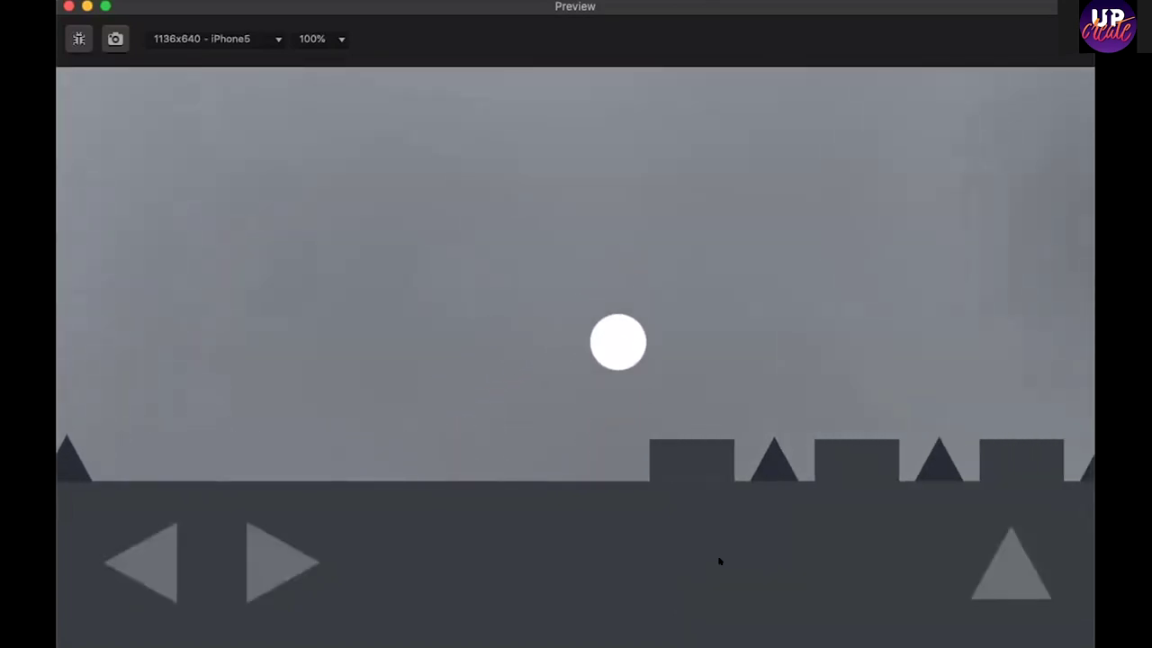
pyautogui.press('Left')
pyautogui.press('Up')
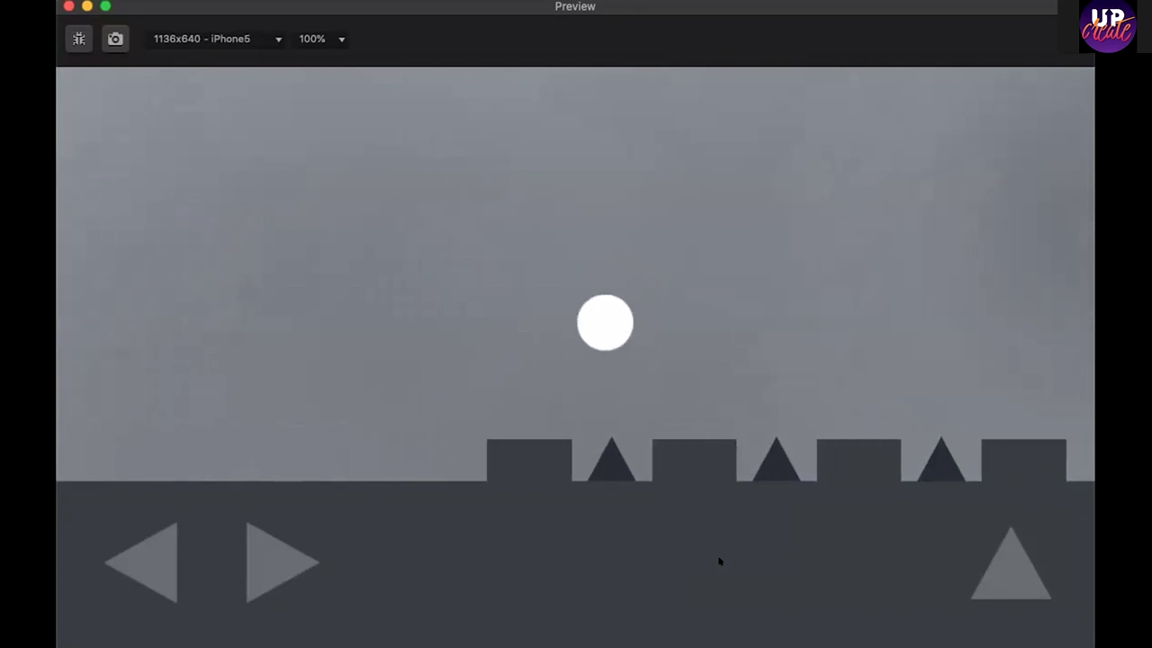
pyautogui.press('Up')
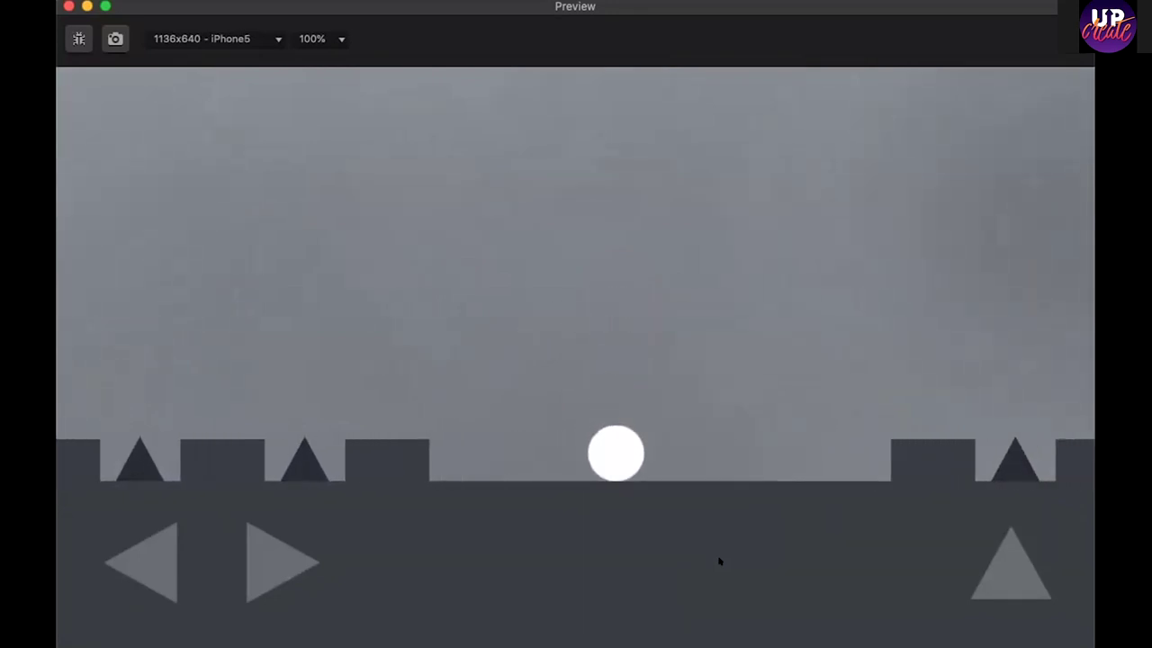
pyautogui.press('Up')
pyautogui.press('Up')
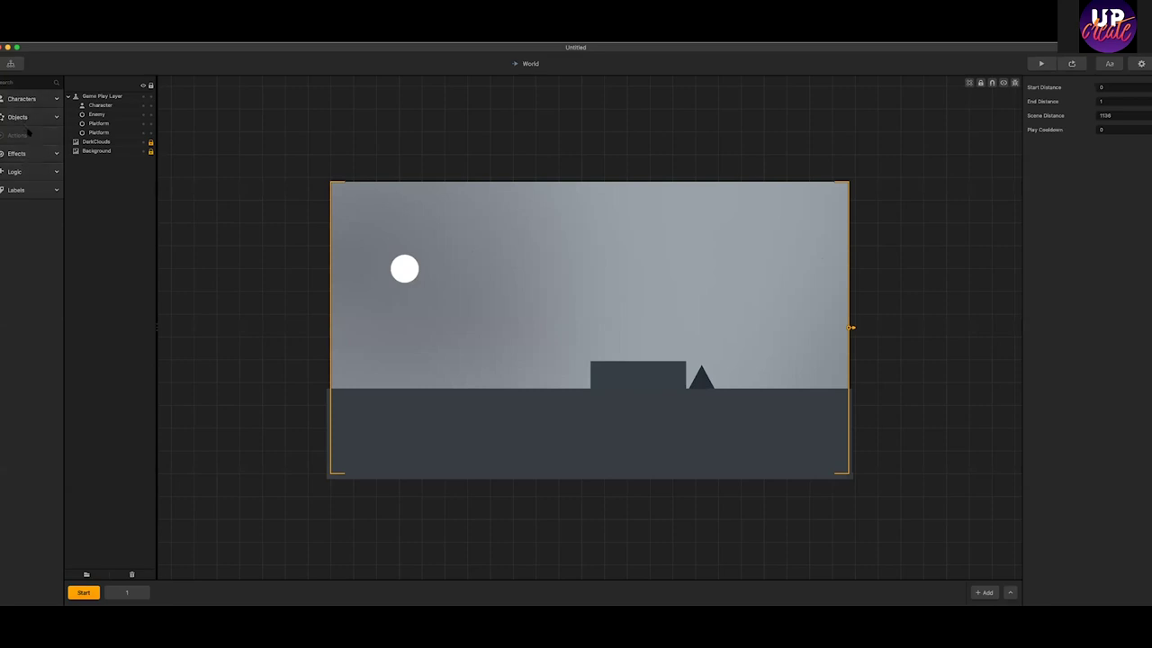
# Expand the Characters, Objects, Effects and Logic asset groups to examine the available items.
pyautogui.click(32, 101)
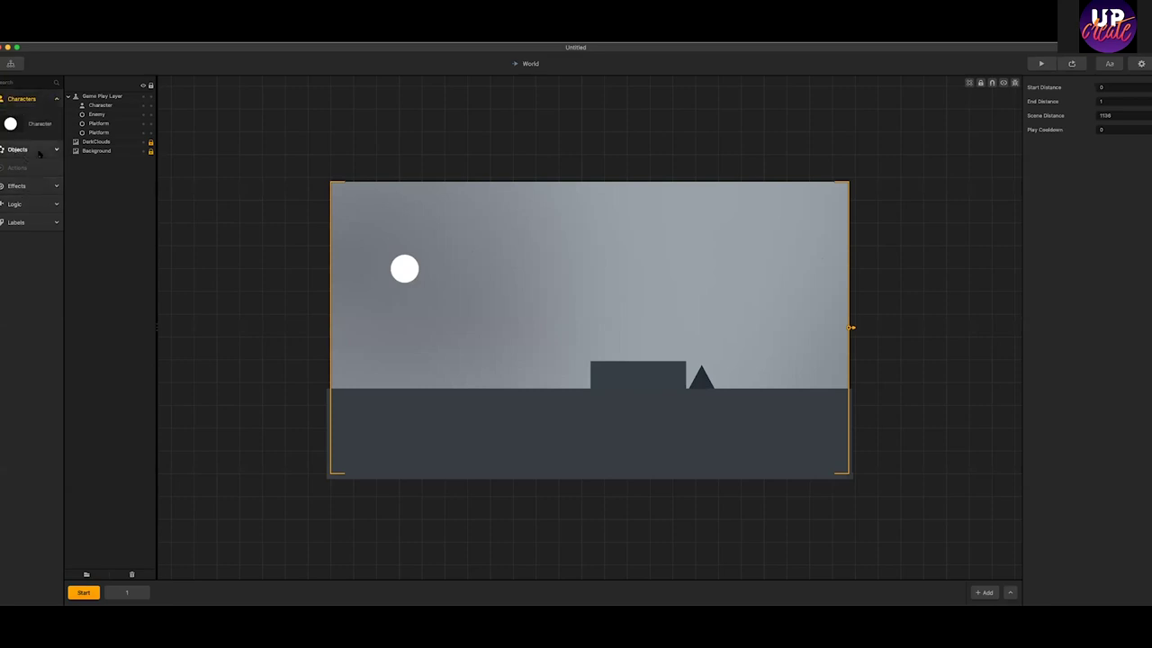
pyautogui.click(18, 149)
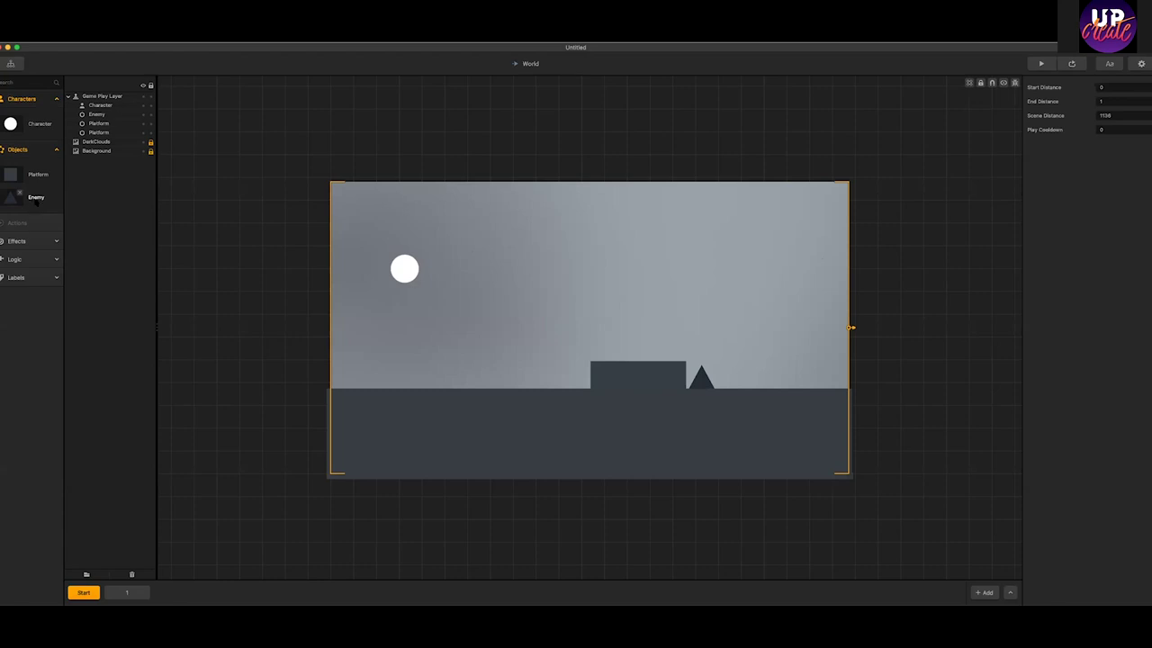
pyautogui.click(18, 241)
pyautogui.click(36, 382)
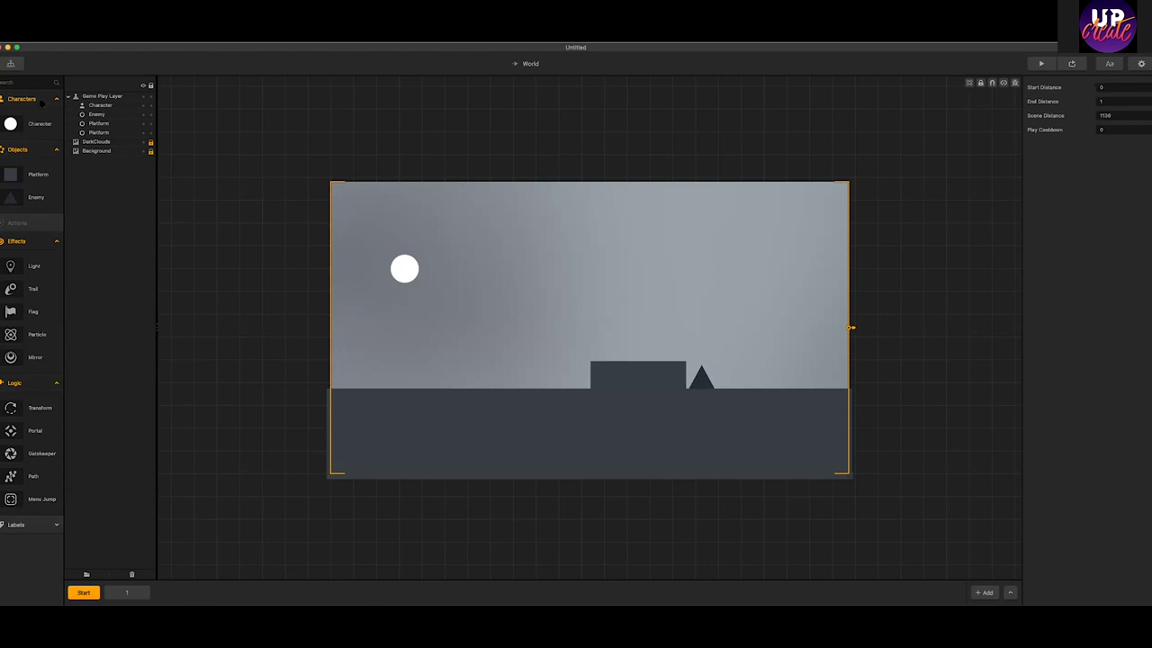
# Open the Game Mind Map and move the Main Menu UI and World nodes slightly upward.
pyautogui.click(11, 64)
pyautogui.moveTo(387, 335); pyautogui.dragTo(385, 346)
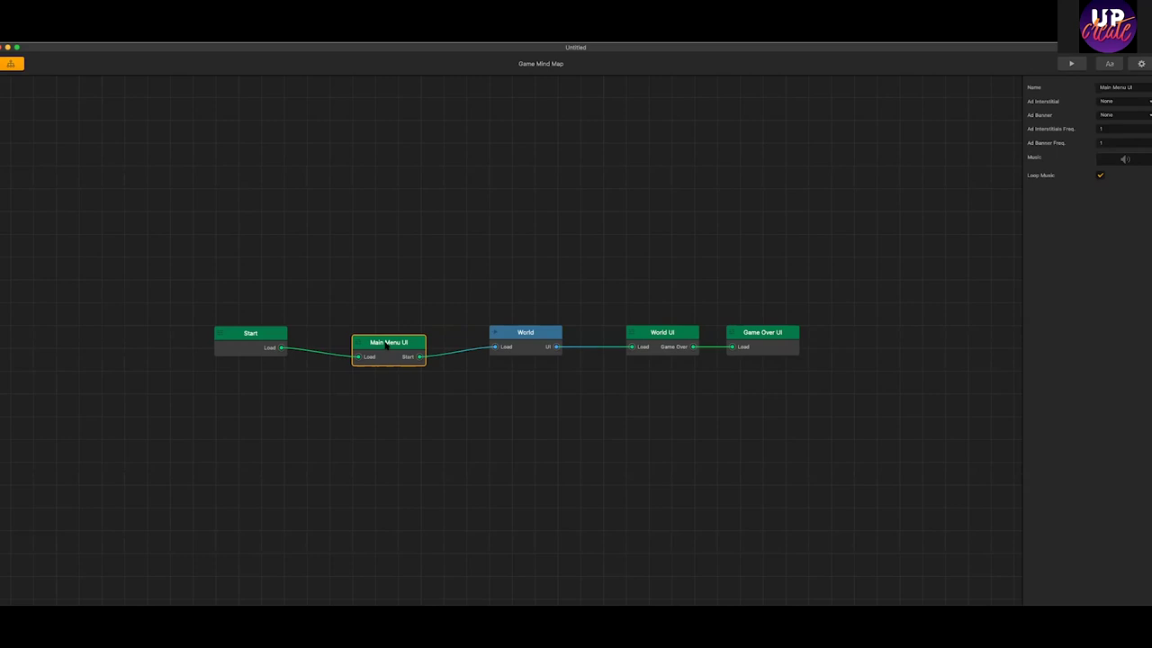
pyautogui.moveTo(387, 345); pyautogui.dragTo(380, 314)
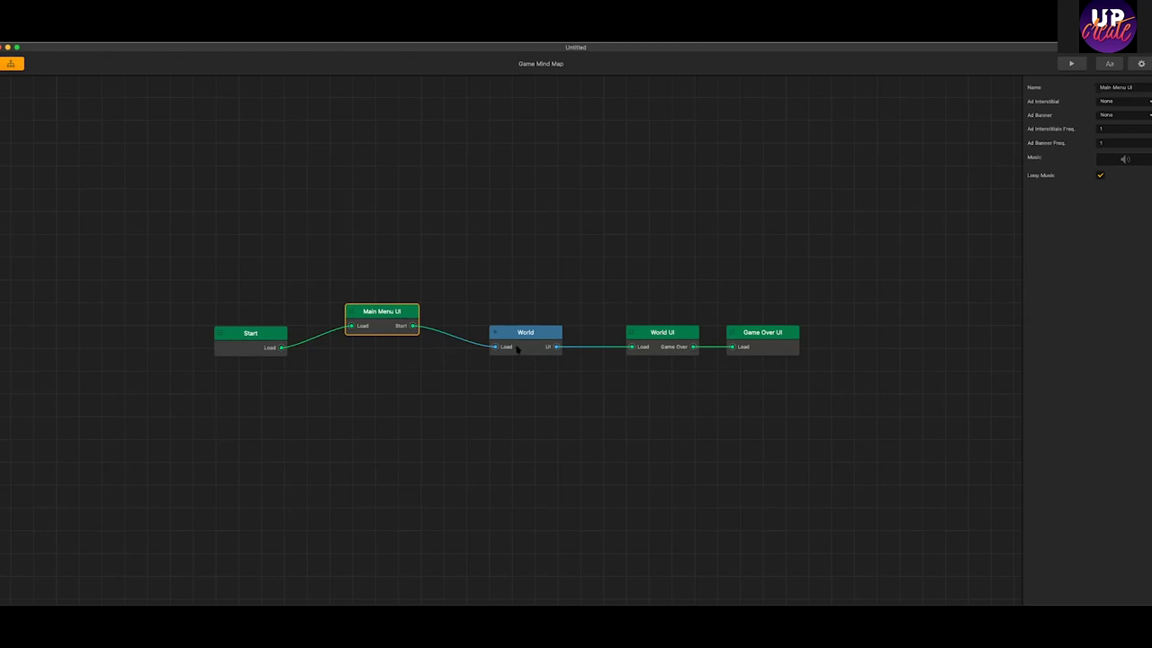
pyautogui.moveTo(524, 344); pyautogui.dragTo(525, 334)
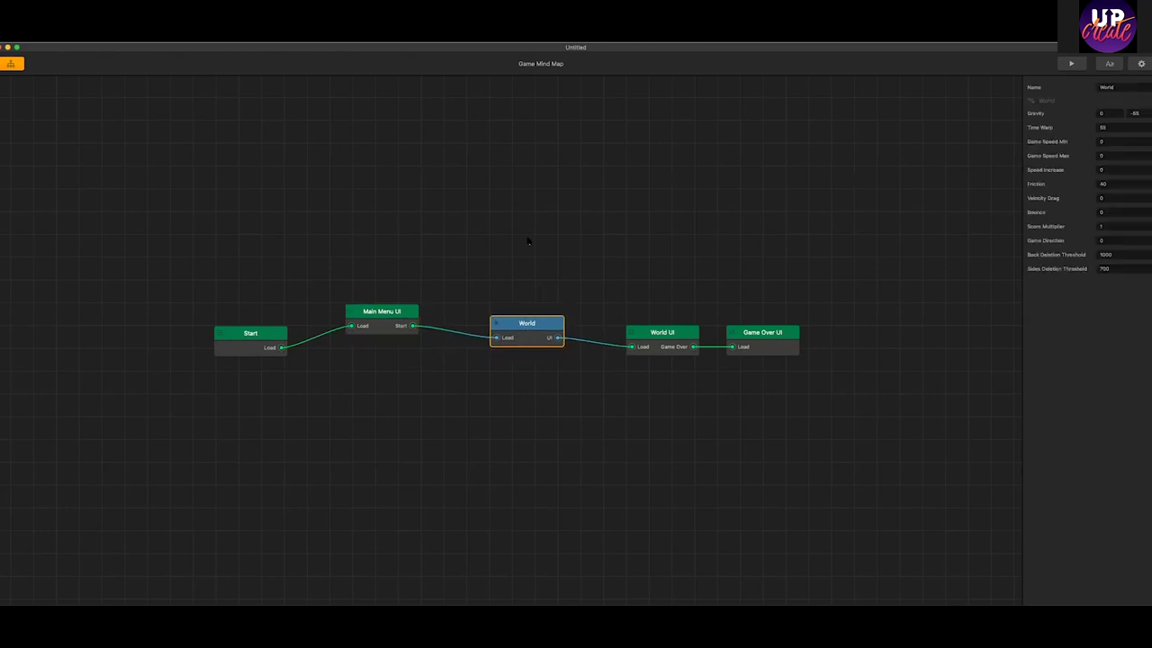
pyautogui.moveTo(536, 326); pyautogui.dragTo(538, 313)
# Examine the settings of the World and World UI nodes, including the World's gravity.
pyautogui.click(540, 403)
pyautogui.click(531, 323)
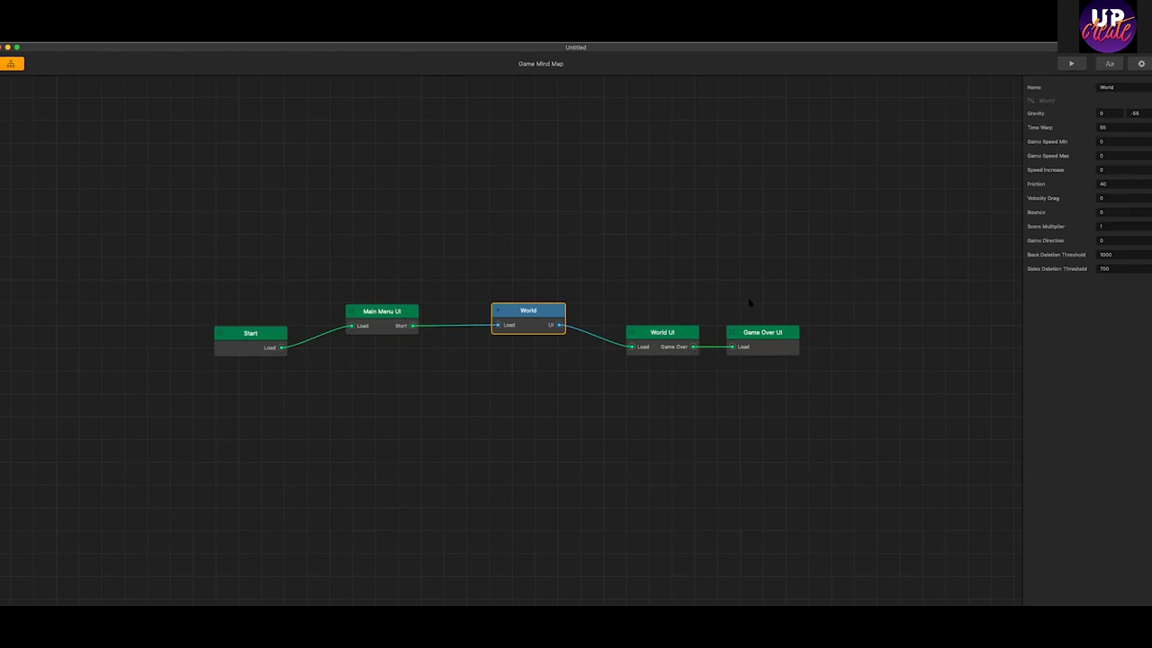
pyautogui.click(674, 333)
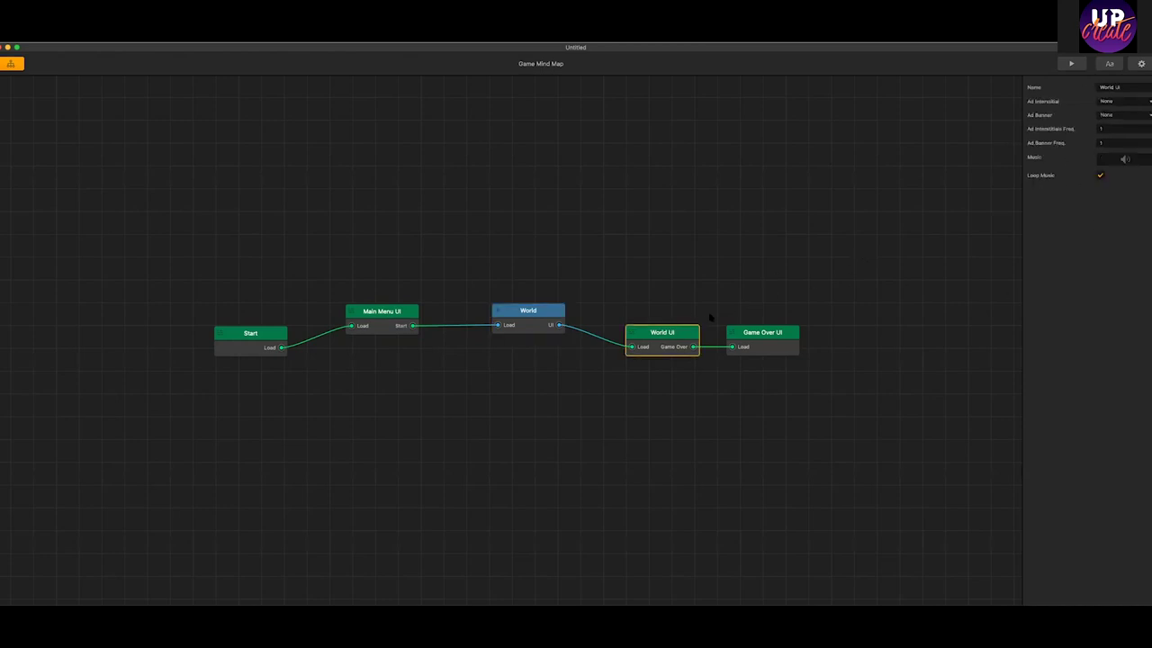
pyautogui.click(551, 320)
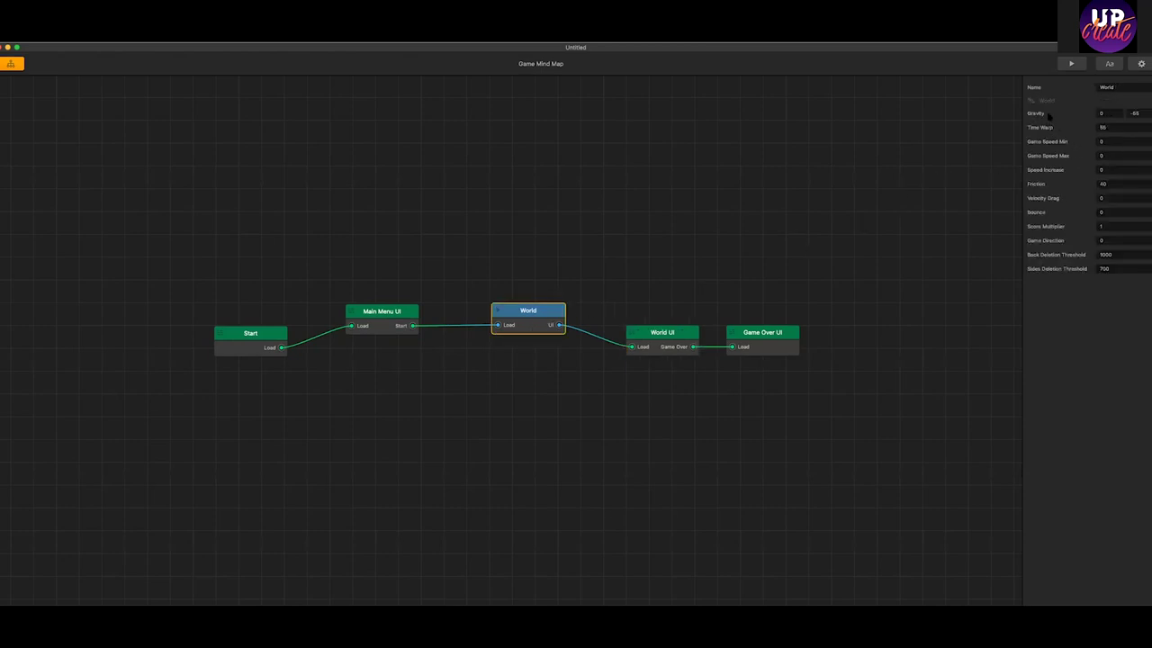
pyautogui.doubleClick(1134, 113)
# Open the World scene and show the Character asset's animation, sound and gameplay settings.
pyautogui.doubleClick(531, 315)
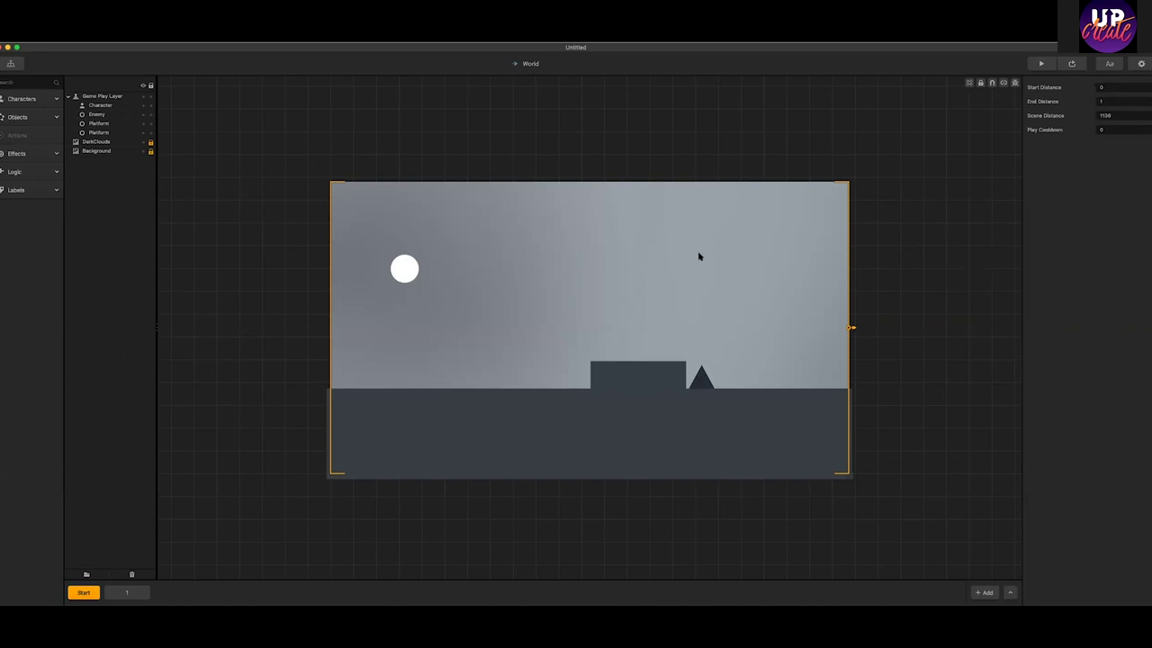
pyautogui.click(412, 275)
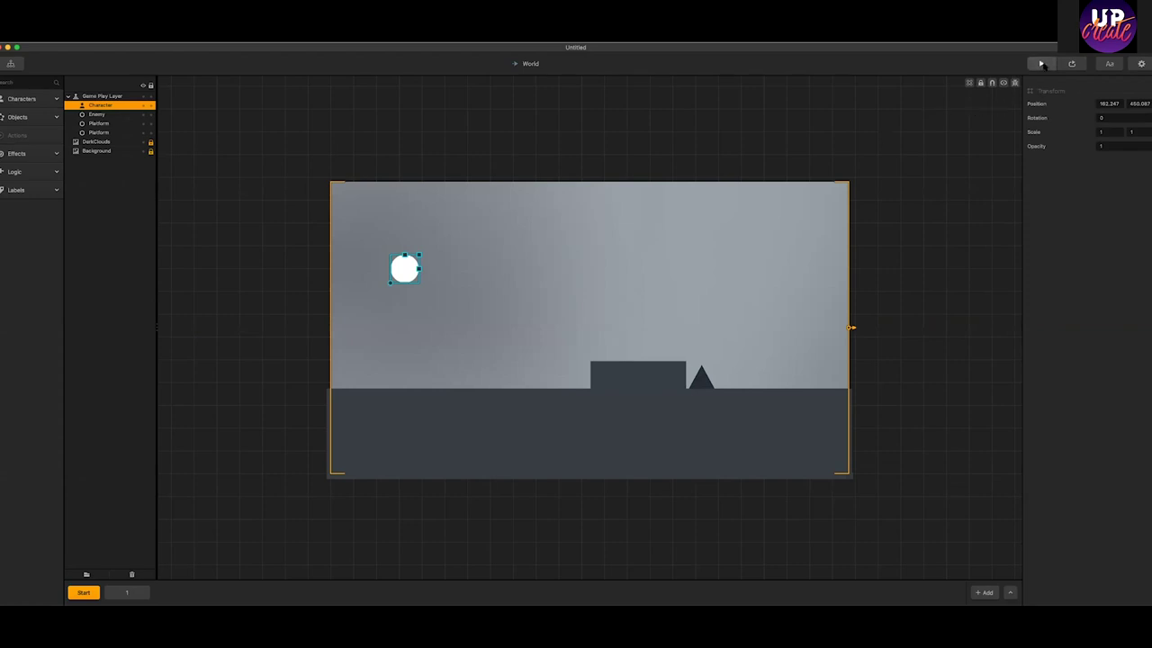
pyautogui.click(36, 101)
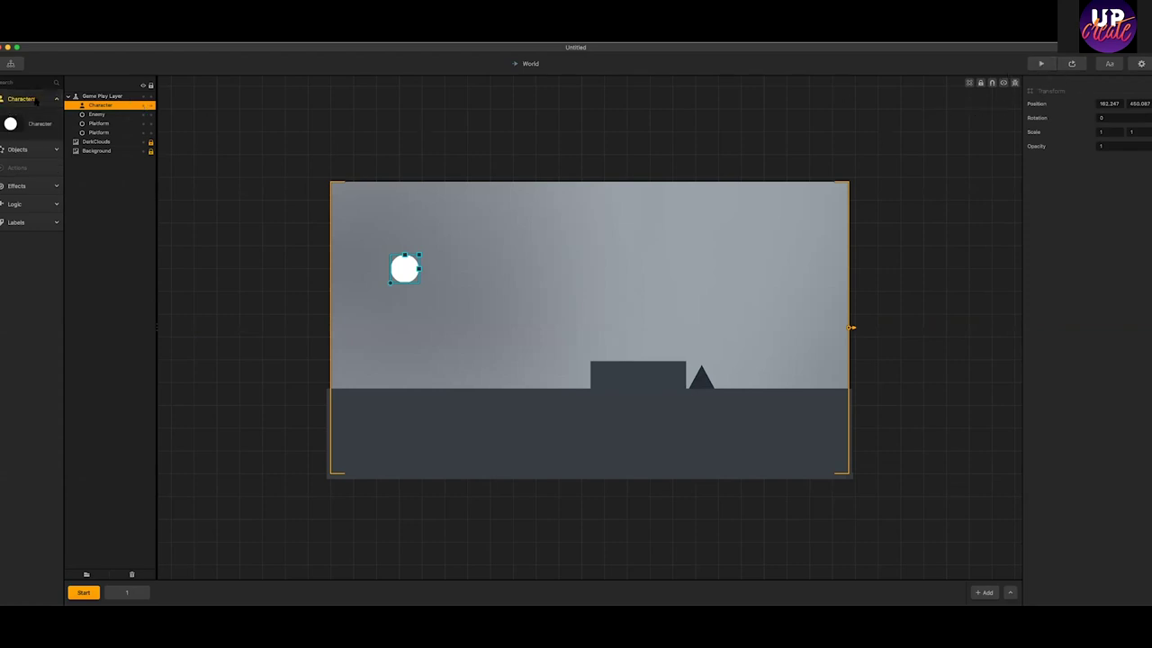
pyautogui.click(27, 124)
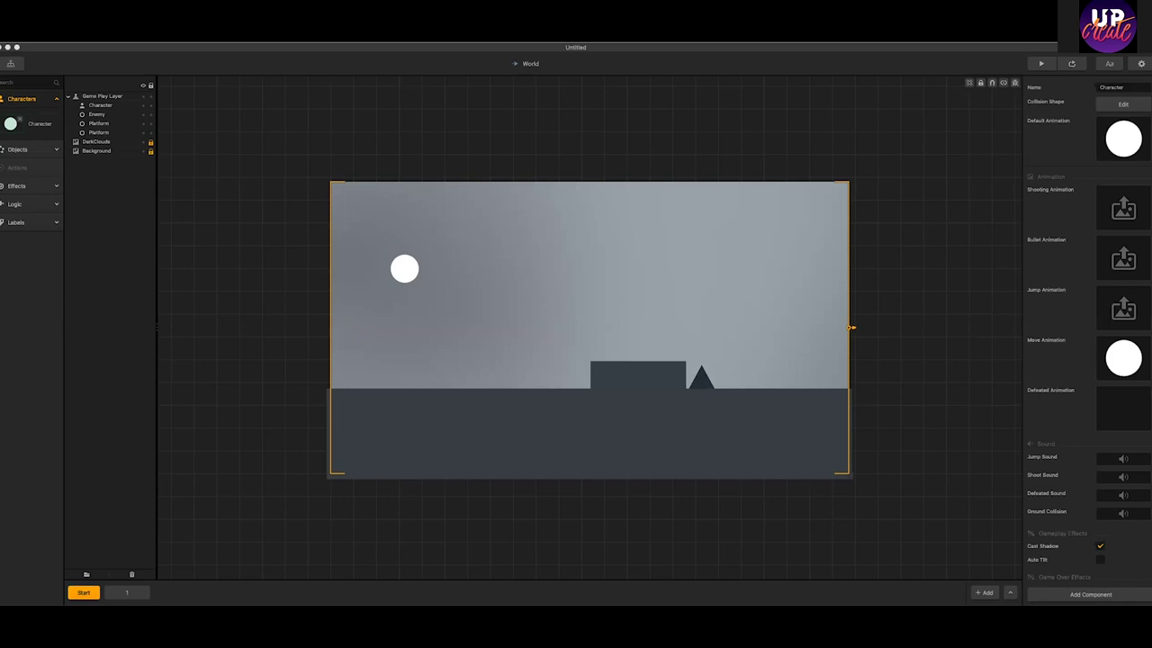
# Assign the rabbit idle images as the Character's Default Animation and place the character just above the ground, before the platform.
pyautogui.moveTo(1029, 132); pyautogui.dragTo(1116, 136)
pyautogui.moveTo(530, 412); pyautogui.dragTo(559, 298)
pyautogui.moveTo(593, 230); pyautogui.dragTo(480, 357)
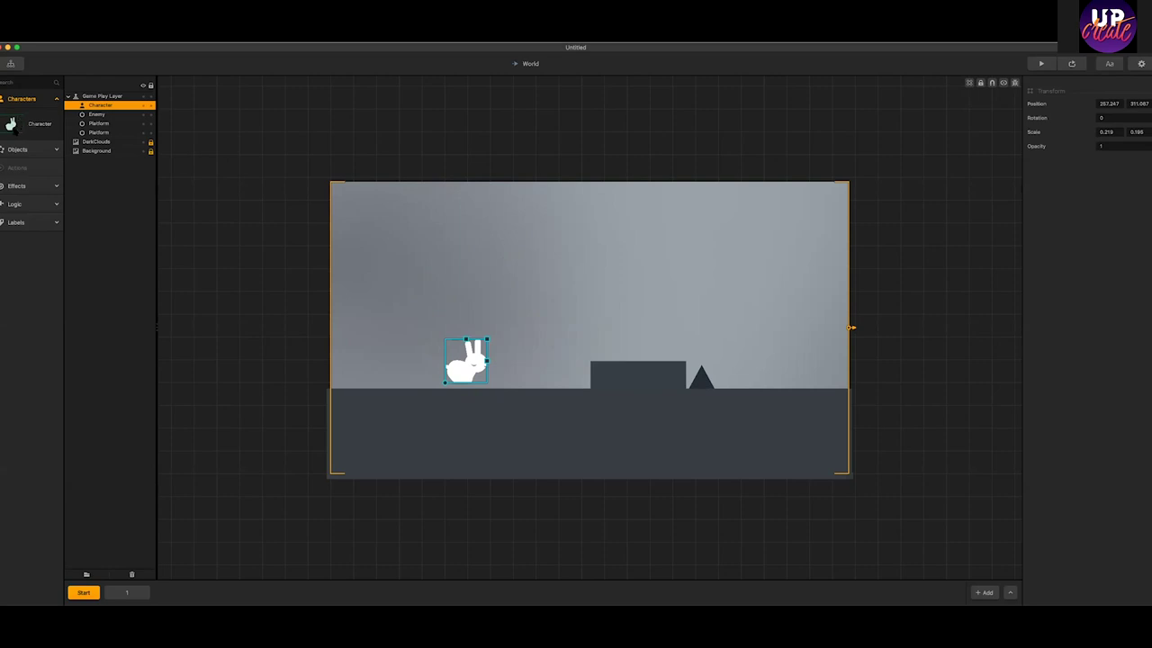
# Assign the running rabbit images as the Character asset's Move Animation.
pyautogui.click(44, 126)
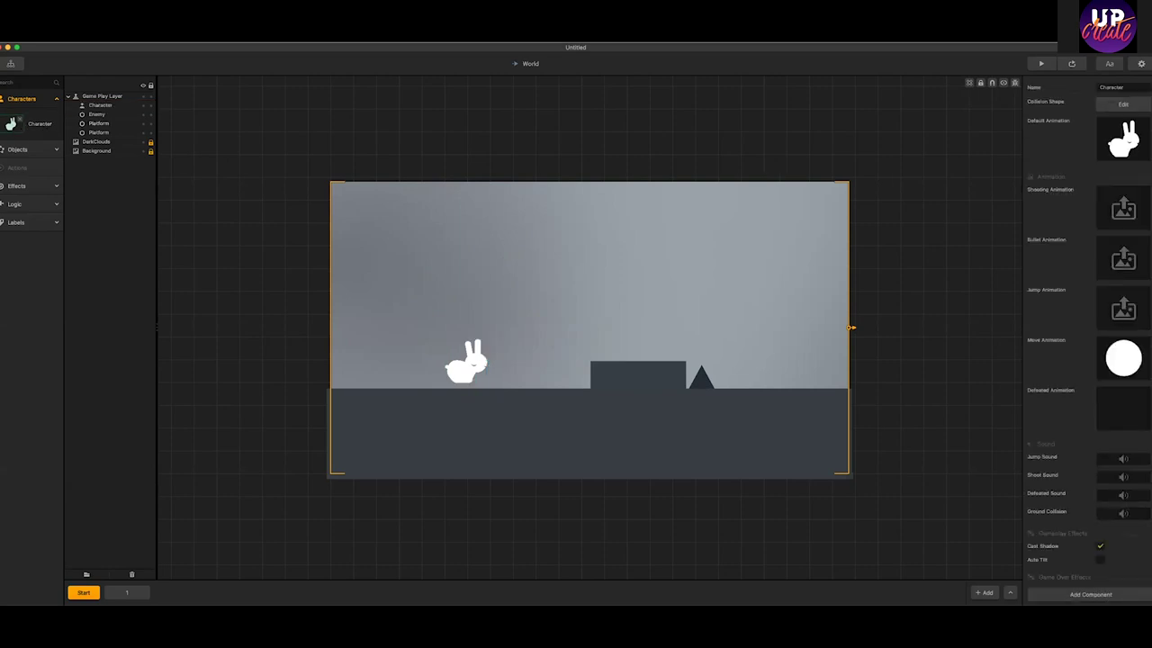
pyautogui.moveTo(1123, 139)
pyautogui.rightClick(448, 227)
pyautogui.moveTo(1111, 355); pyautogui.dragTo(1121, 357)
pyautogui.moveTo(1121, 357); pyautogui.dragTo(1121, 357)
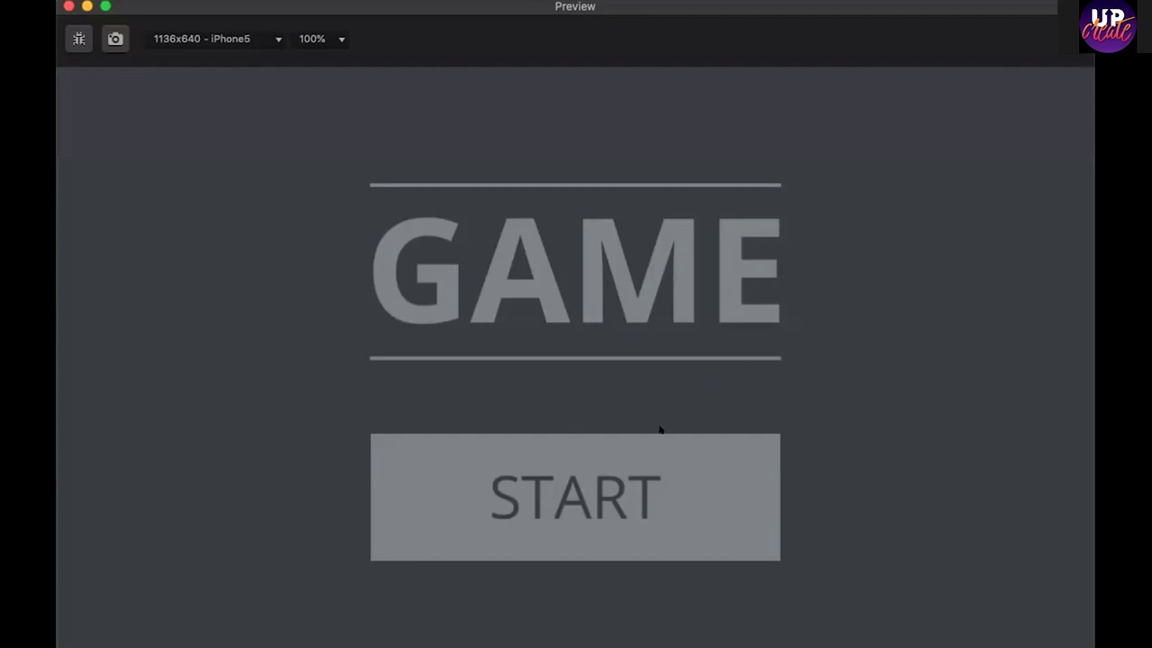
# Start the game in the preview and move the rabbit right and left to test its movement.
pyautogui.click(632, 468)
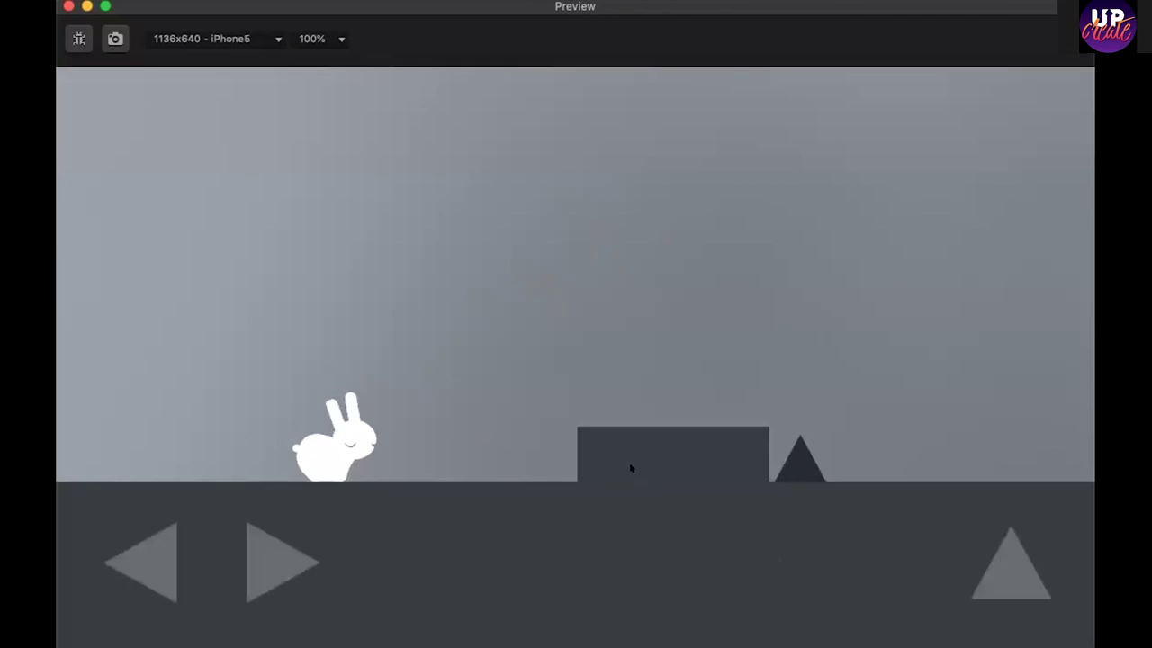
pyautogui.press('Right')
pyautogui.press('Left')
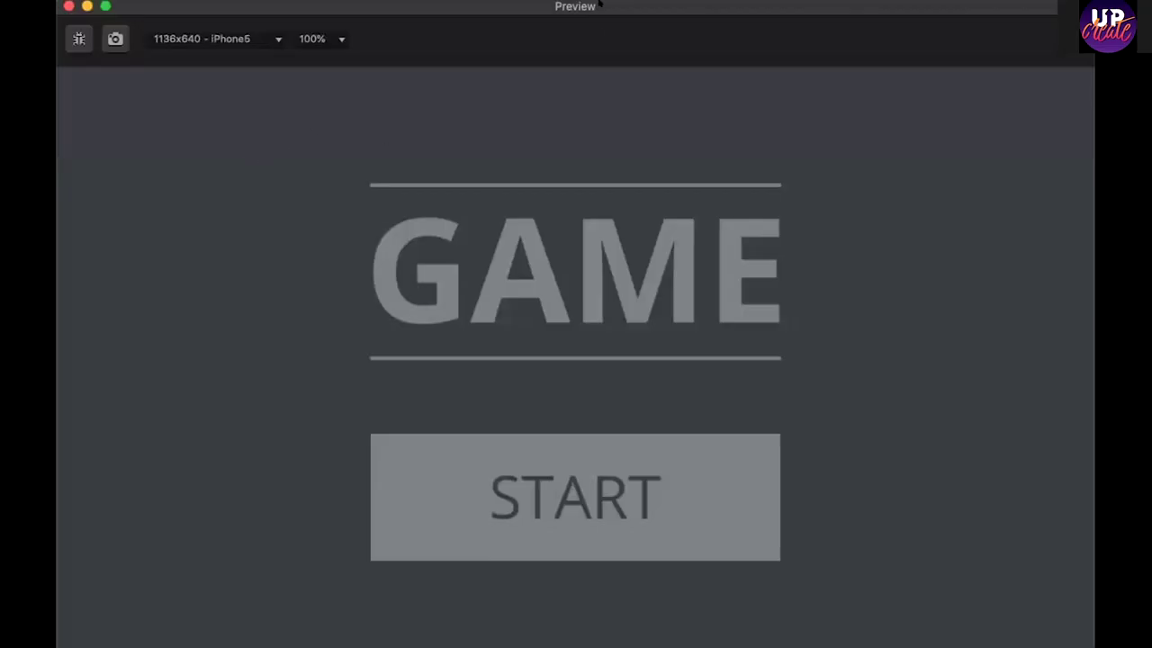
# Run the previewed game again, moving the rabbit back and forth and jumping once before the first platform.
pyautogui.click(621, 460)
pyautogui.press('Right')
pyautogui.press('Left')
pyautogui.press('Right')
pyautogui.press('Left')
pyautogui.press('Right')
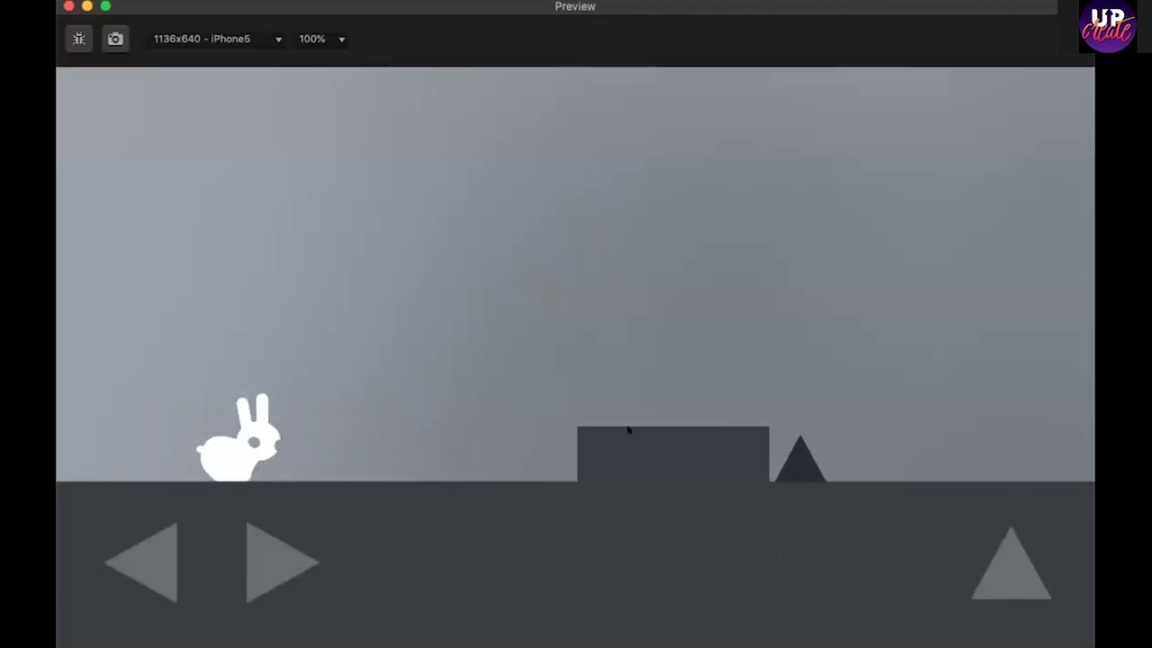
pyautogui.press('Left')
pyautogui.press('Right')
pyautogui.press('Left')
pyautogui.press('Right')
pyautogui.press('Up')
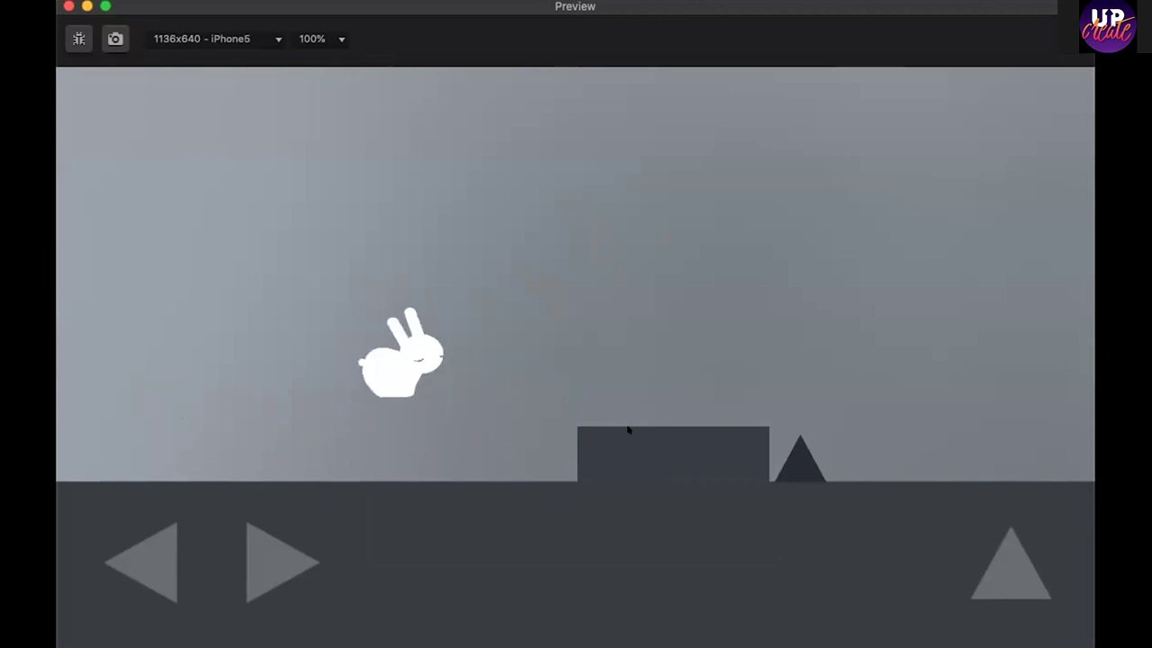
pyautogui.press('Left')
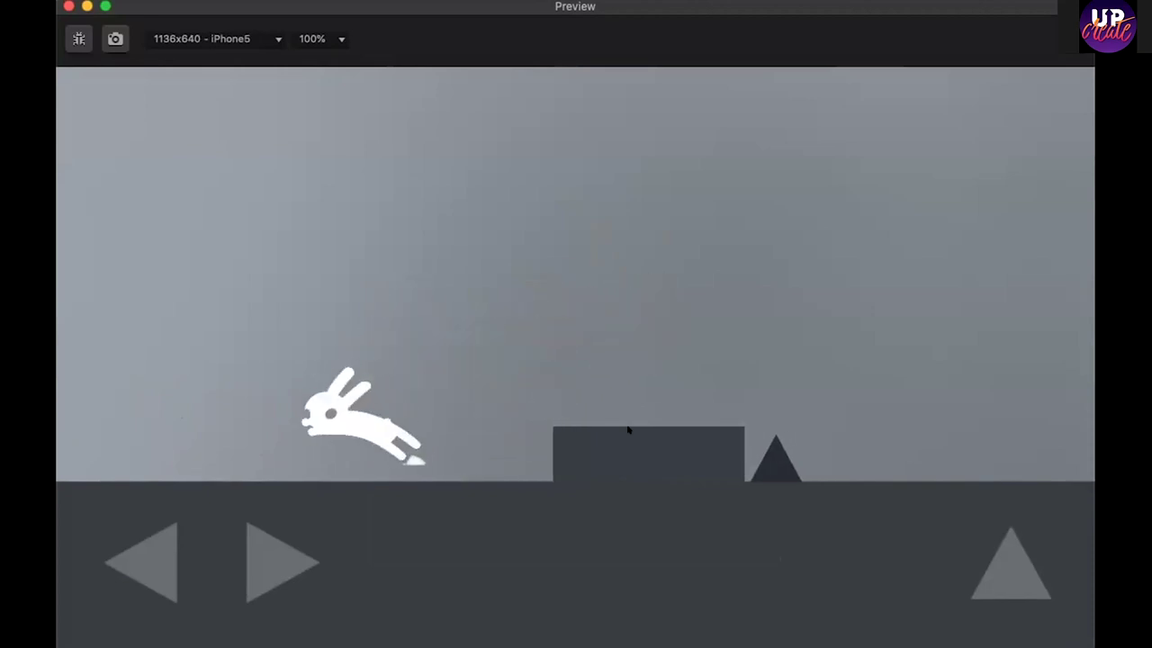
pyautogui.press('Right')
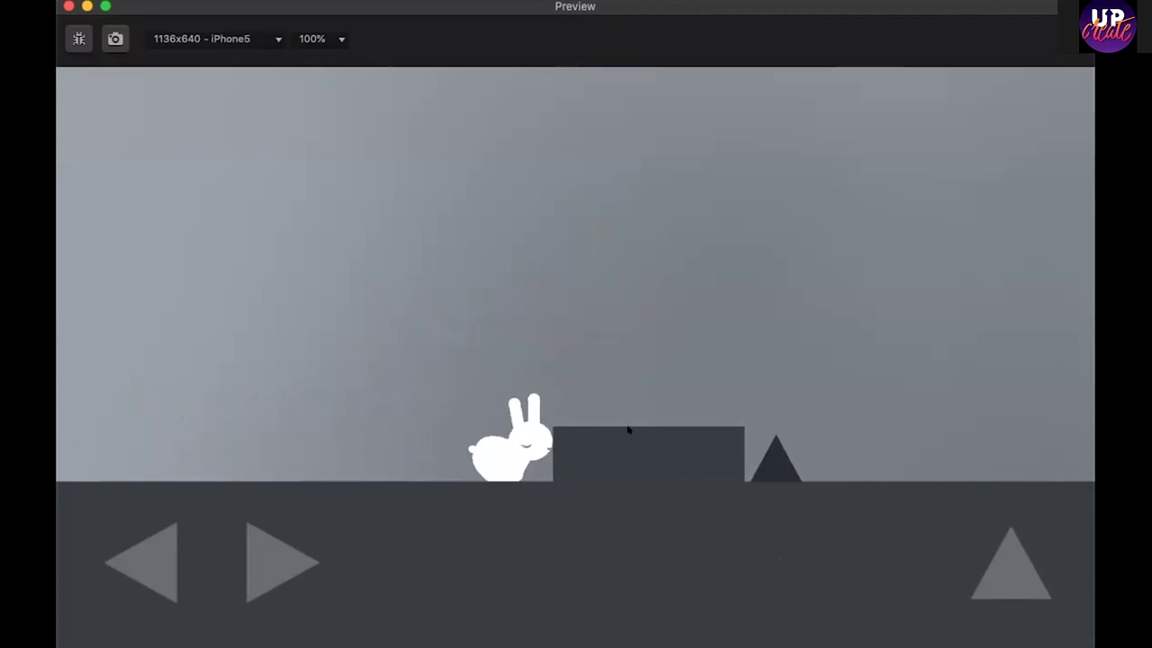
# Jump the rabbit over the platform and spike, and test its movement in both directions beyond them.
pyautogui.press('Up')
pyautogui.press('Up')
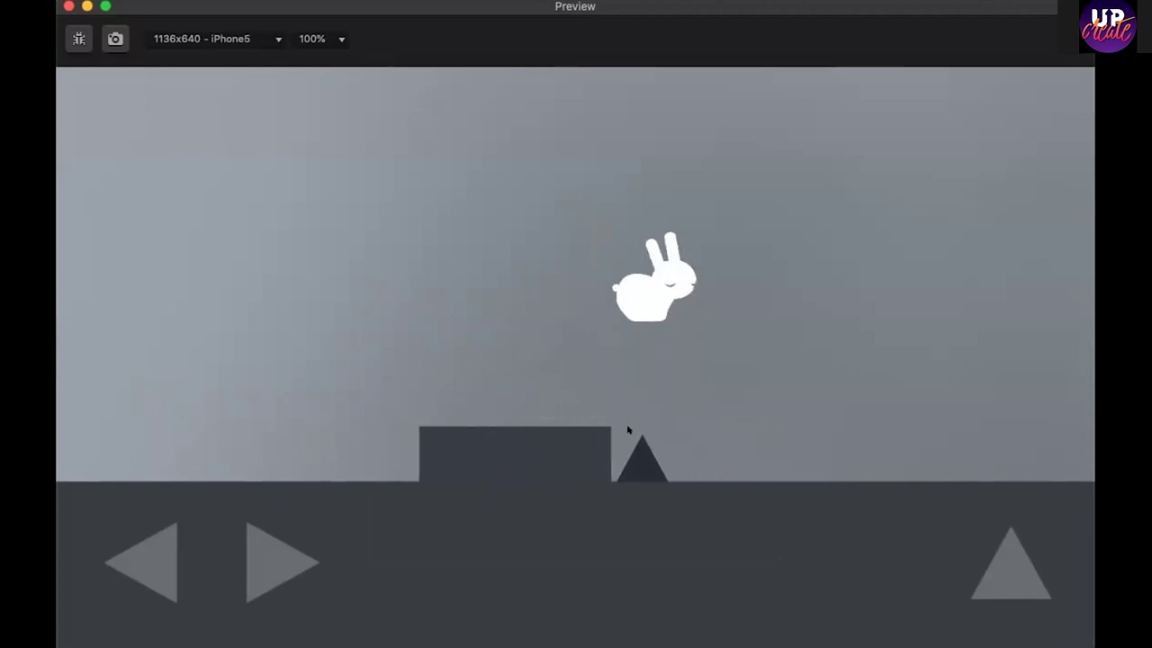
pyautogui.press('Left')
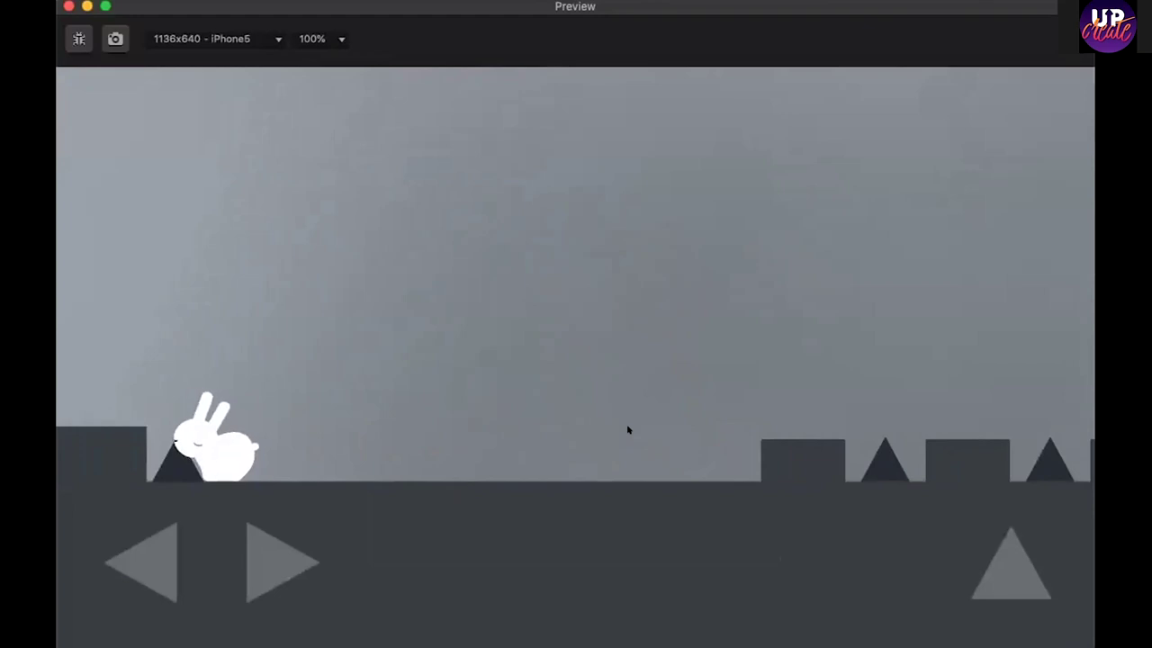
pyautogui.press('Right')
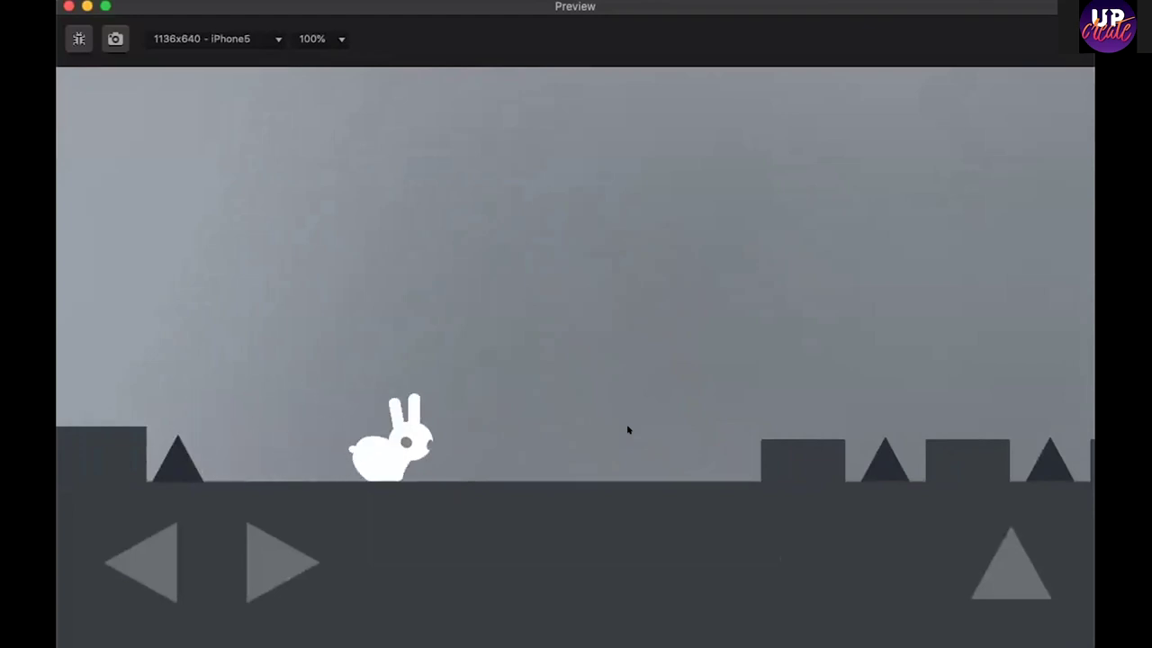
pyautogui.press('Left')
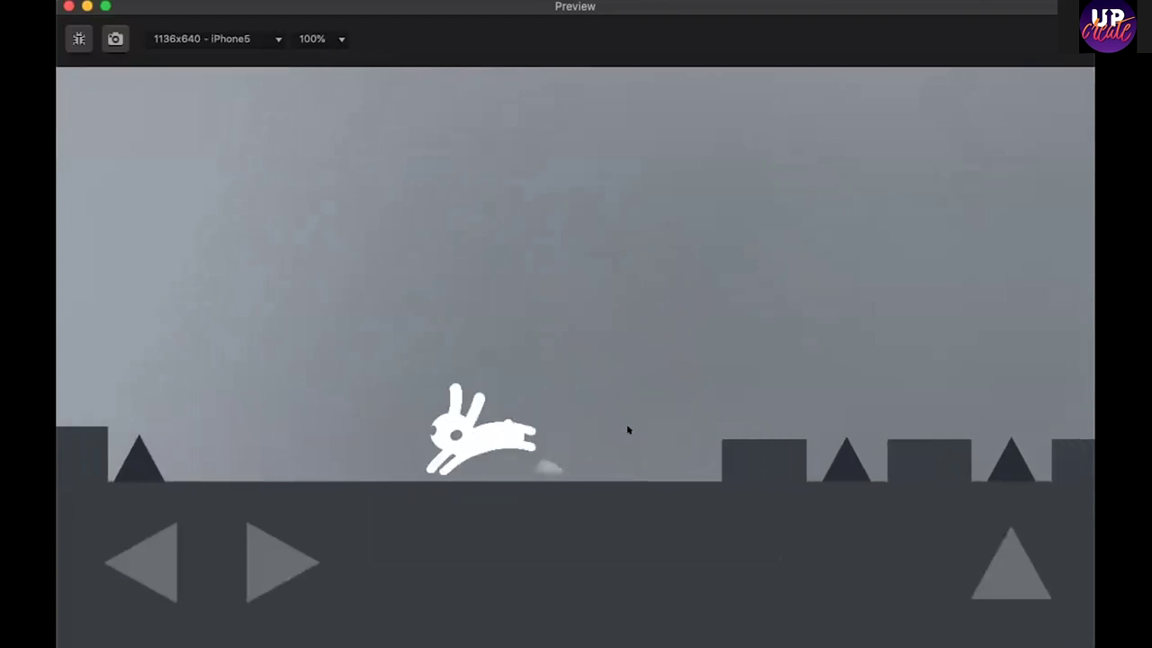
pyautogui.press('Right')
pyautogui.press('Left')
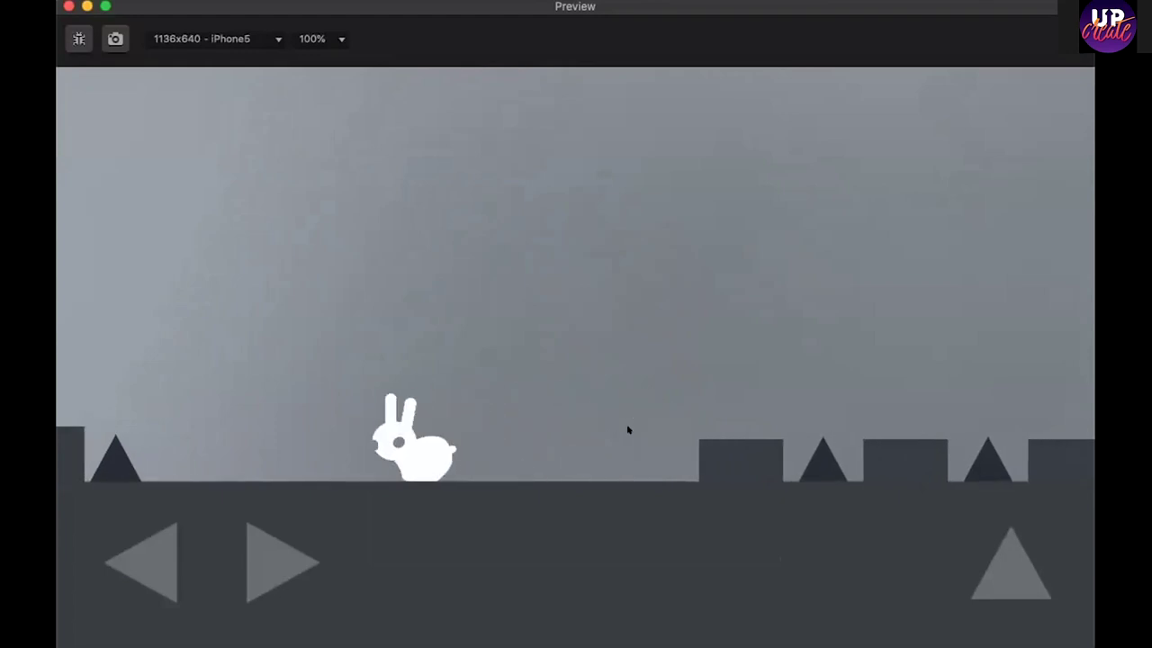
pyautogui.press('Up')
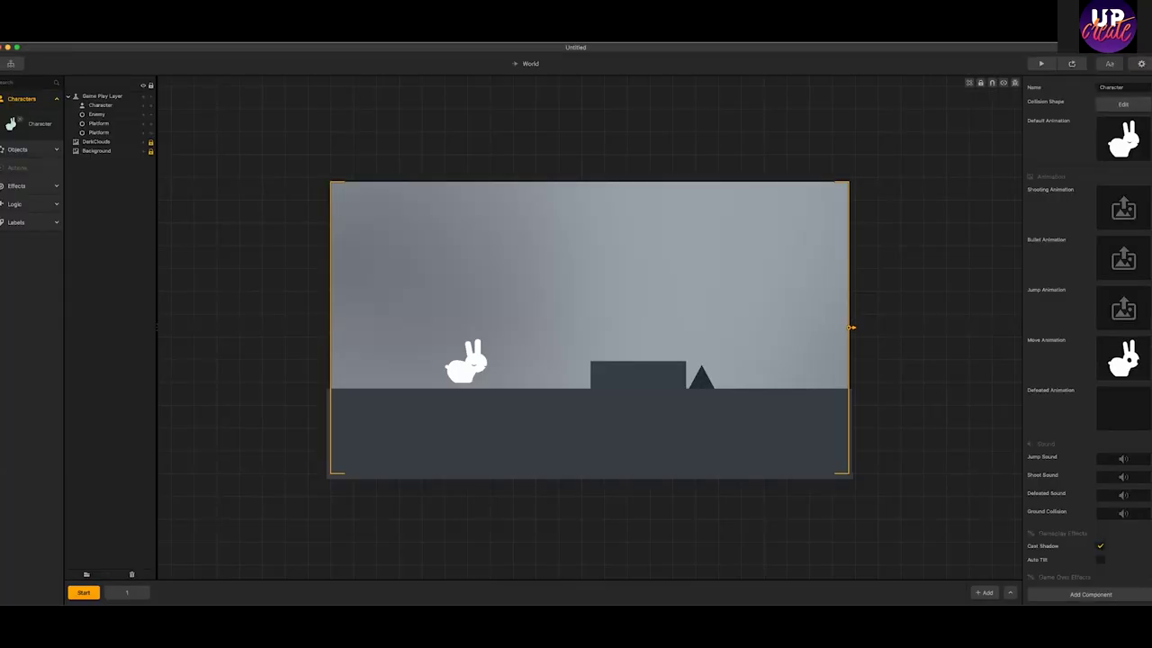
# Assign the jumping rabbit images as the Character's Jump Animation.
pyautogui.moveTo(1123, 359)
pyautogui.moveTo(1087, 313); pyautogui.dragTo(1112, 306)
pyautogui.moveTo(1113, 307); pyautogui.dragTo(1114, 308)
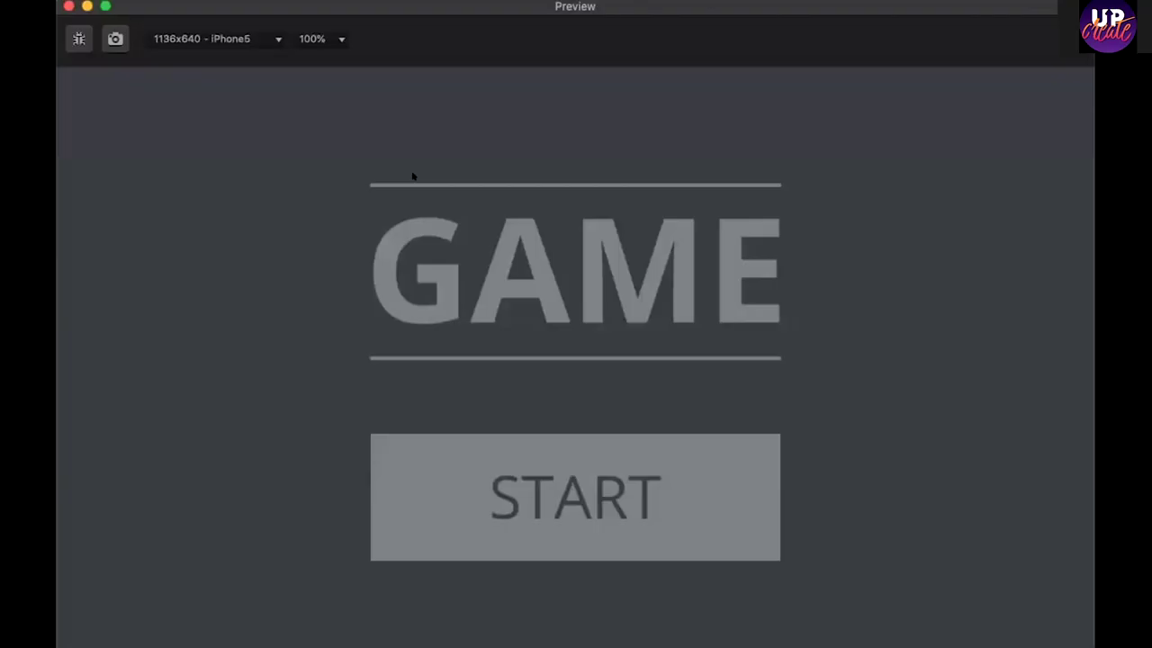
# Start the game in the preview and test the rabbit's jump animation while crossing the first obstacles.
pyautogui.click(601, 526)
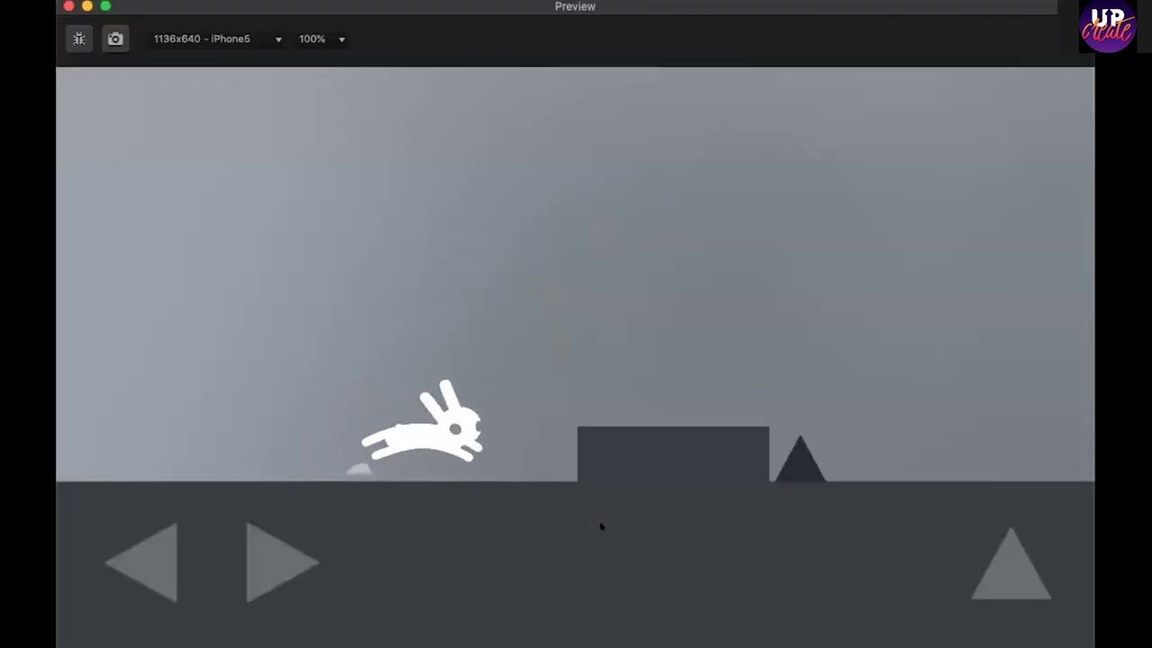
pyautogui.press('Right')
pyautogui.press('Up')
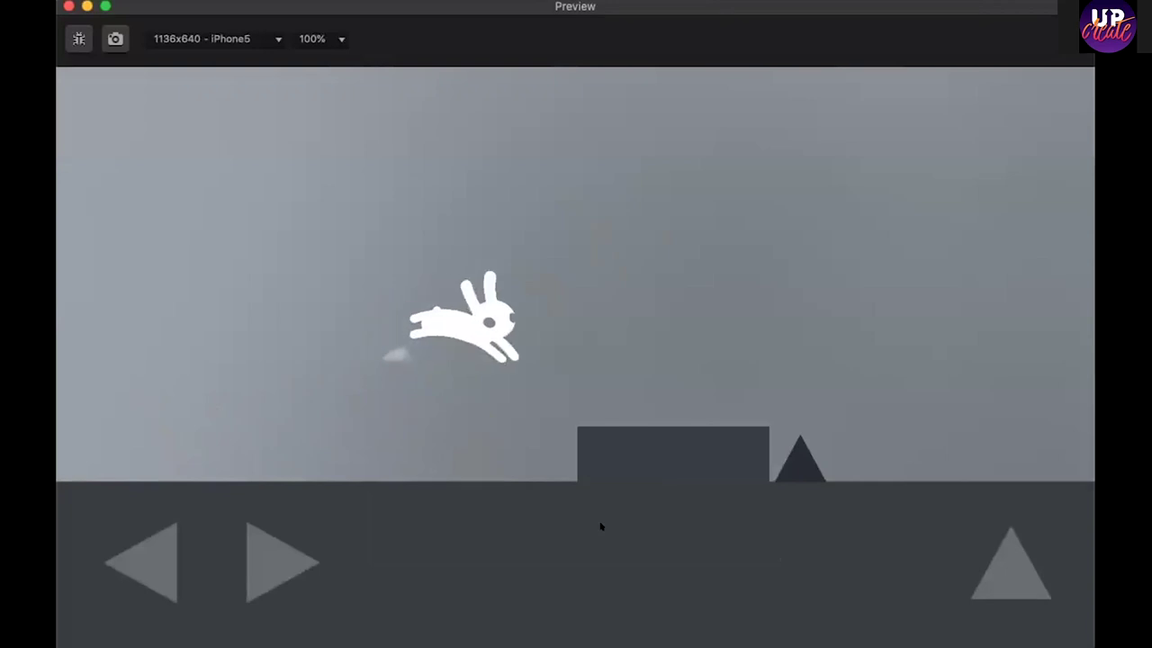
pyautogui.press('Left')
pyautogui.press('Up')
pyautogui.press('Right')
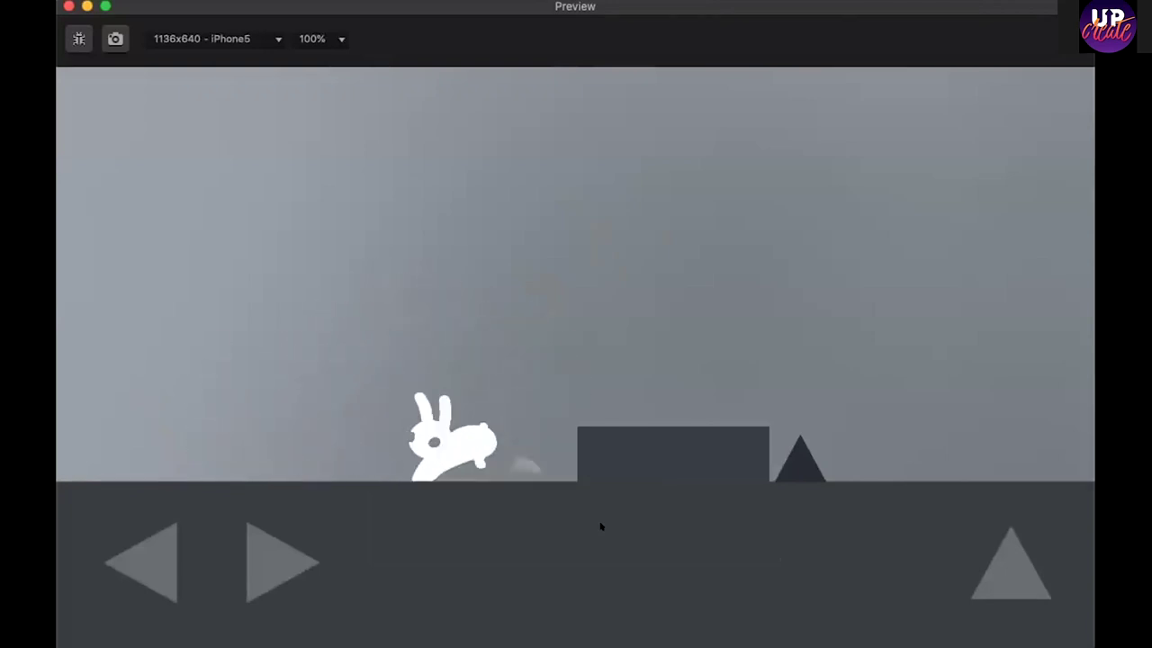
pyautogui.press('Right')
pyautogui.press('Up')
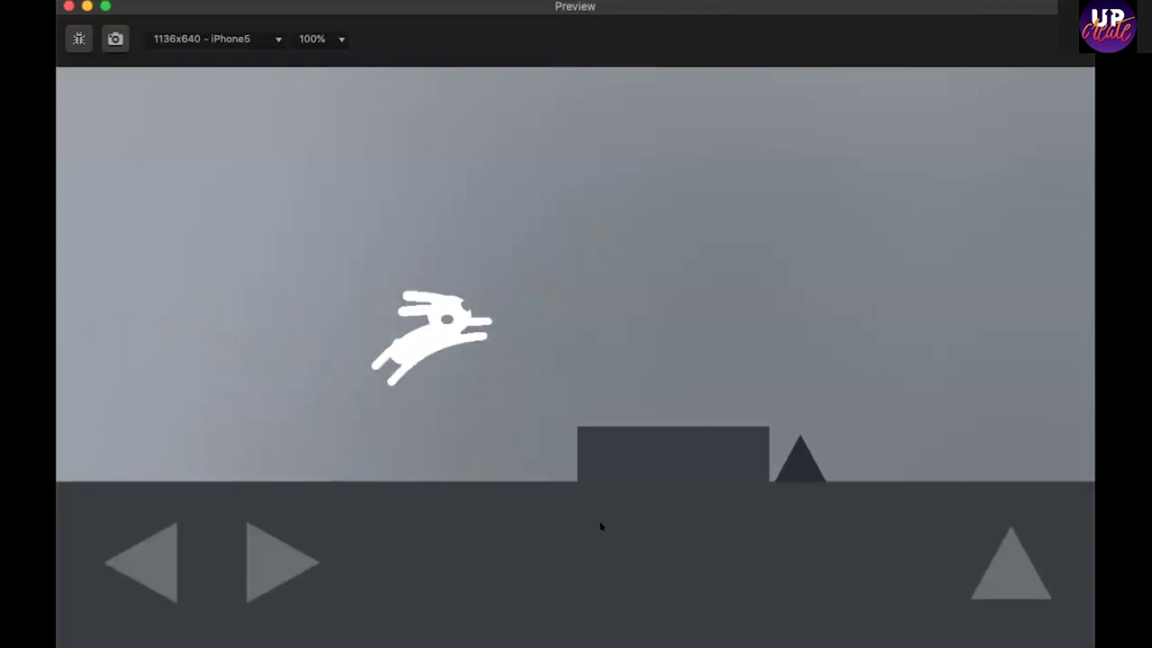
pyautogui.press('Up')
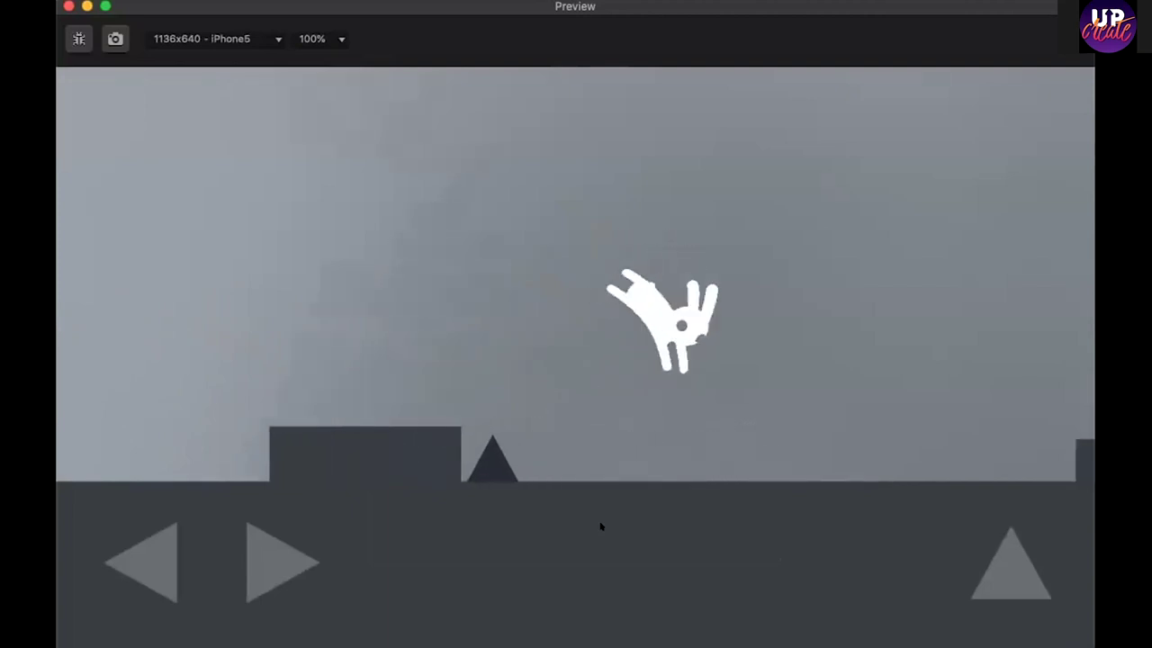
pyautogui.press('Up')
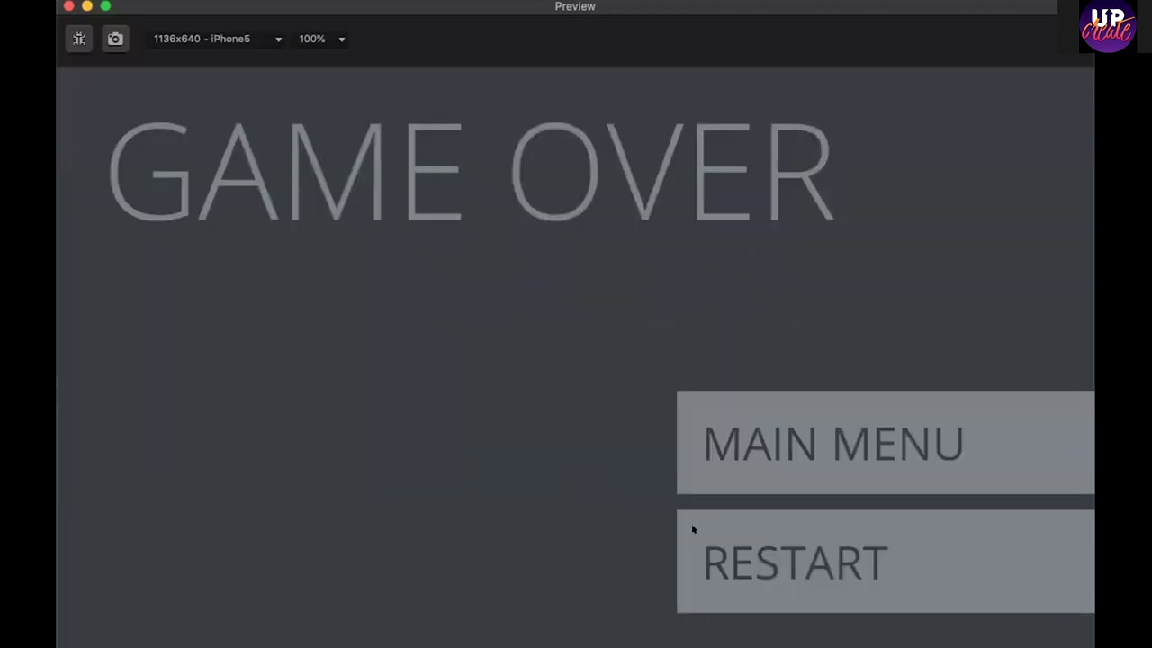
# Restart the game, jump the rabbit past the rows of blocks and spikes, and close the preview.
pyautogui.click(692, 528)
pyautogui.press('Left')
pyautogui.press('Right')
pyautogui.press('Up')
pyautogui.press('Up')
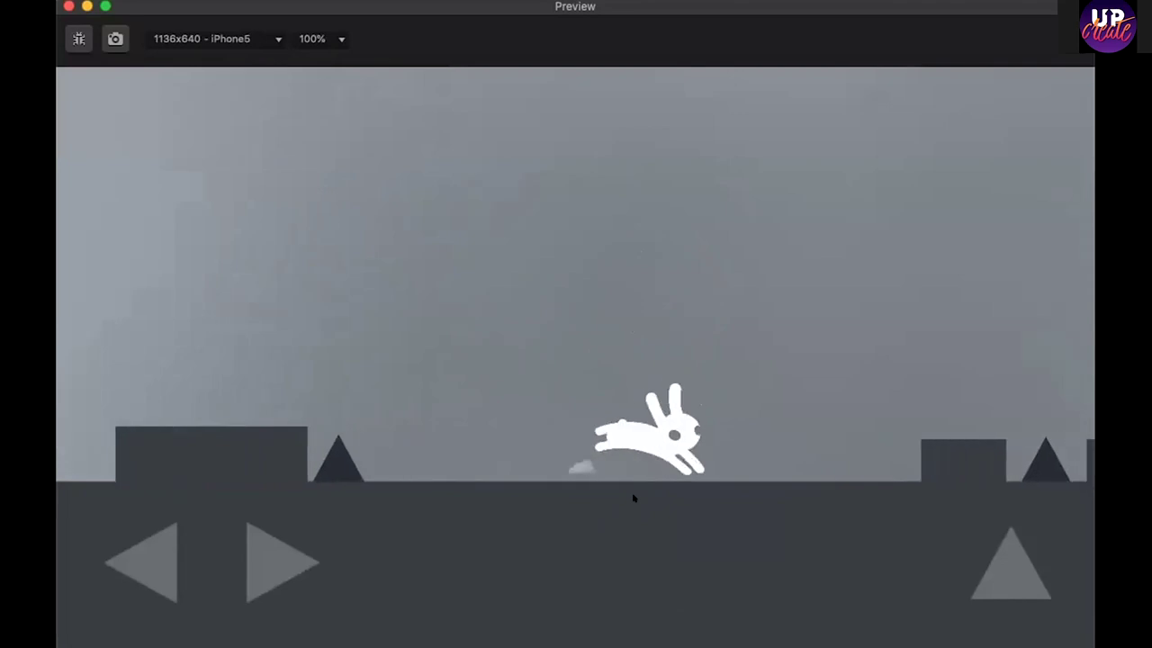
pyautogui.press('Up')
pyautogui.press('Up')
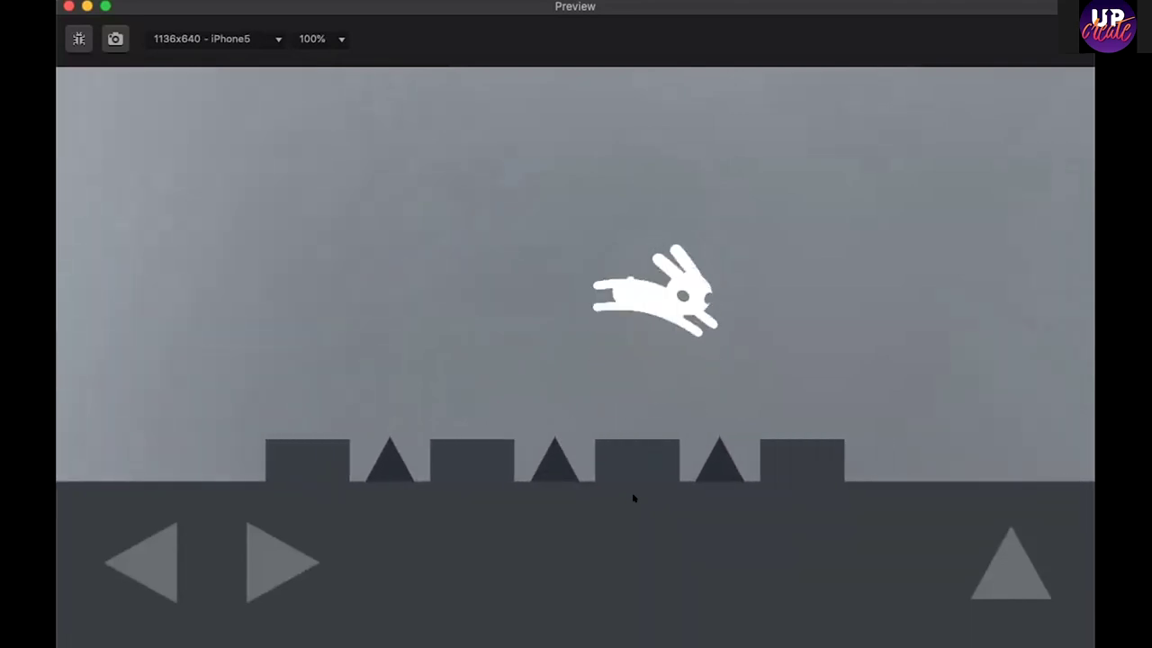
pyautogui.press('Up')
pyautogui.press('Left')
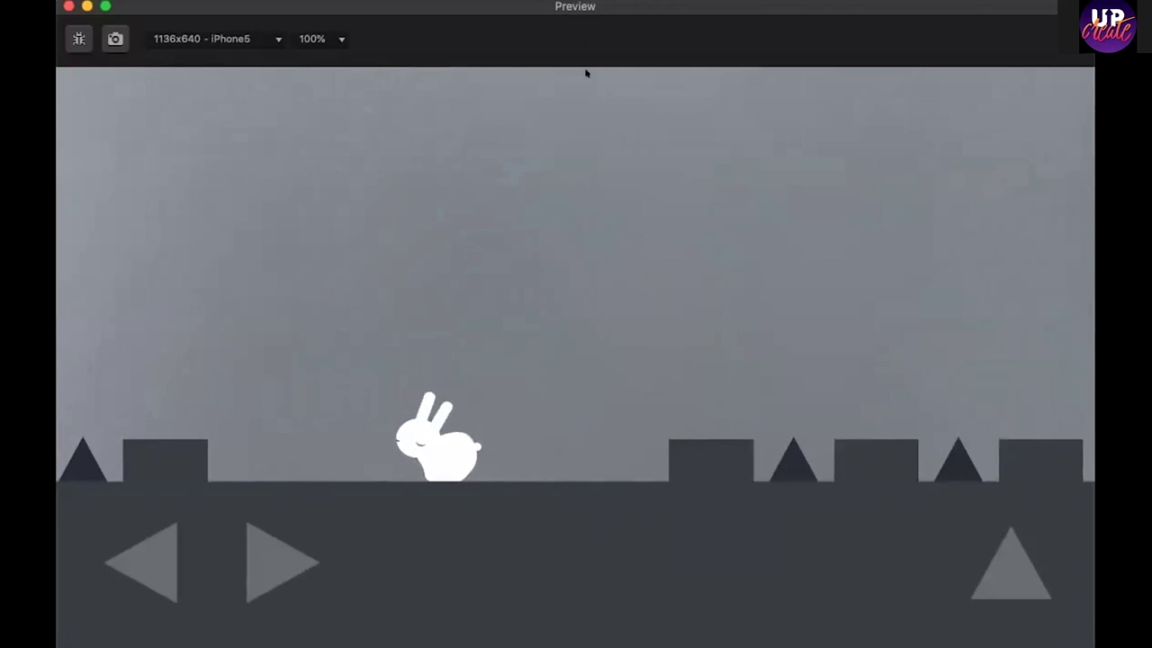
pyautogui.click(69, 7)
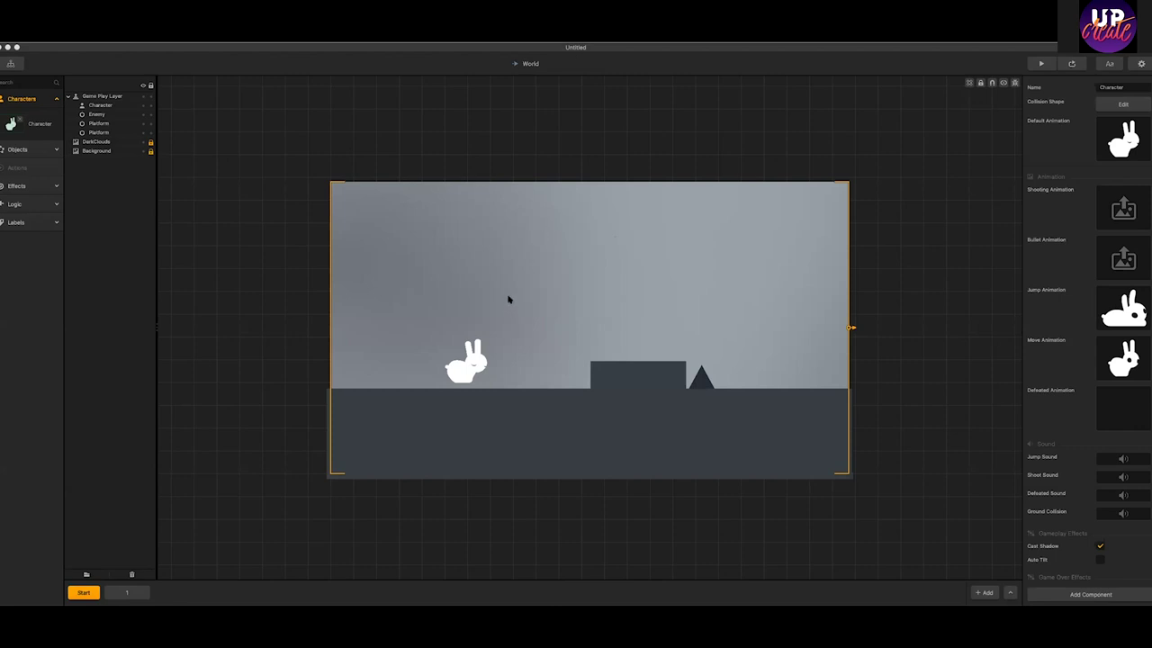
# Lift the small platform off the ground and duplicate it twice to form three rising floating platforms.
pyautogui.moveTo(646, 378); pyautogui.dragTo(582, 361)
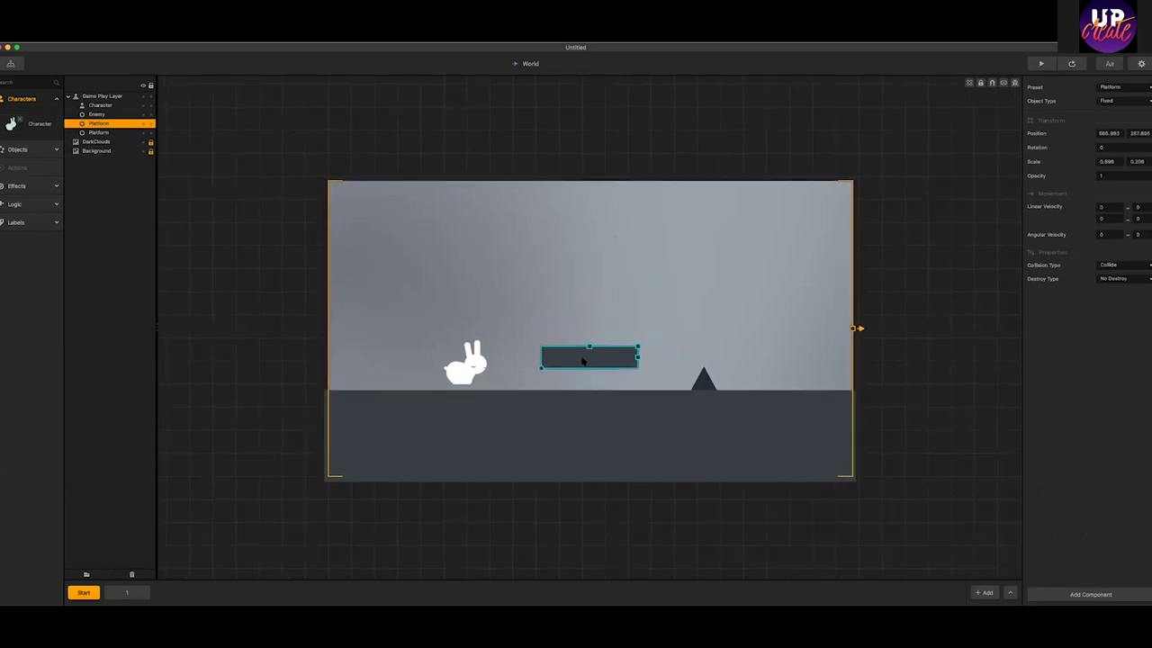
pyautogui.press('super+d')
pyautogui.moveTo(664, 364); pyautogui.dragTo(708, 303)
pyautogui.press('super+d')
pyautogui.moveTo(797, 290); pyautogui.dragTo(806, 233)
pyautogui.moveTo(751, 298); pyautogui.dragTo(742, 303)
# Duplicate the triangular enemy twice and place the copies on the two upper floating platforms.
pyautogui.click(704, 383)
pyautogui.press('super+d')
pyautogui.moveTo(733, 384); pyautogui.dragTo(818, 214)
pyautogui.press('super+d')
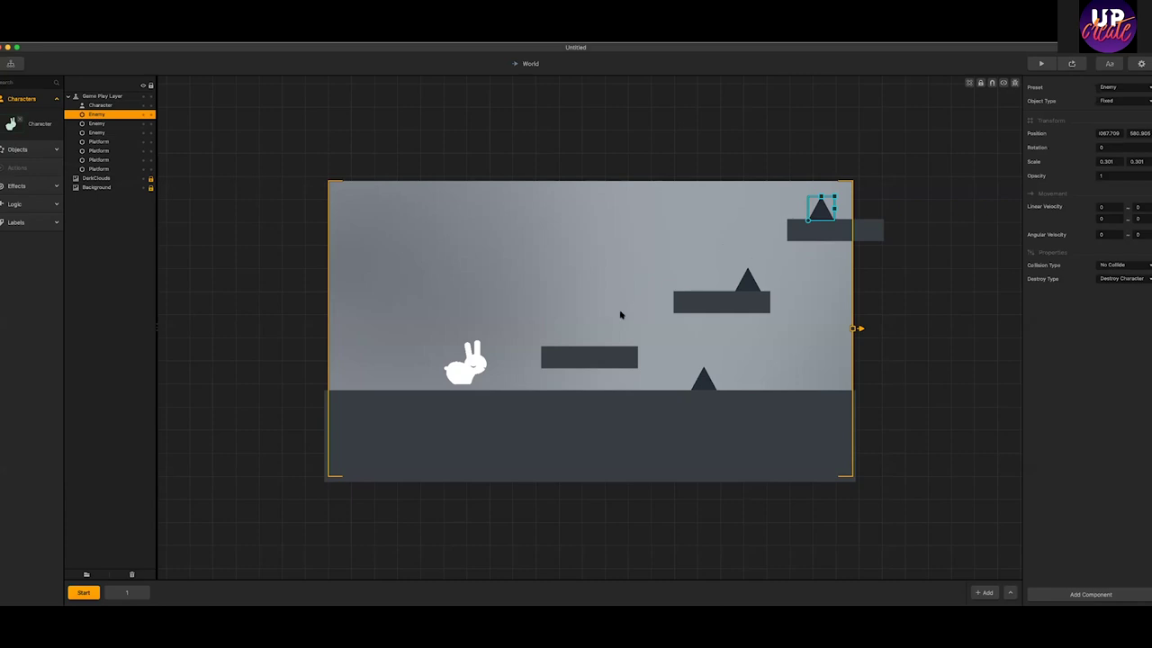
# Open scene 1 and raise the second and fourth platform blocks above their neighbours.
pyautogui.click(135, 592)
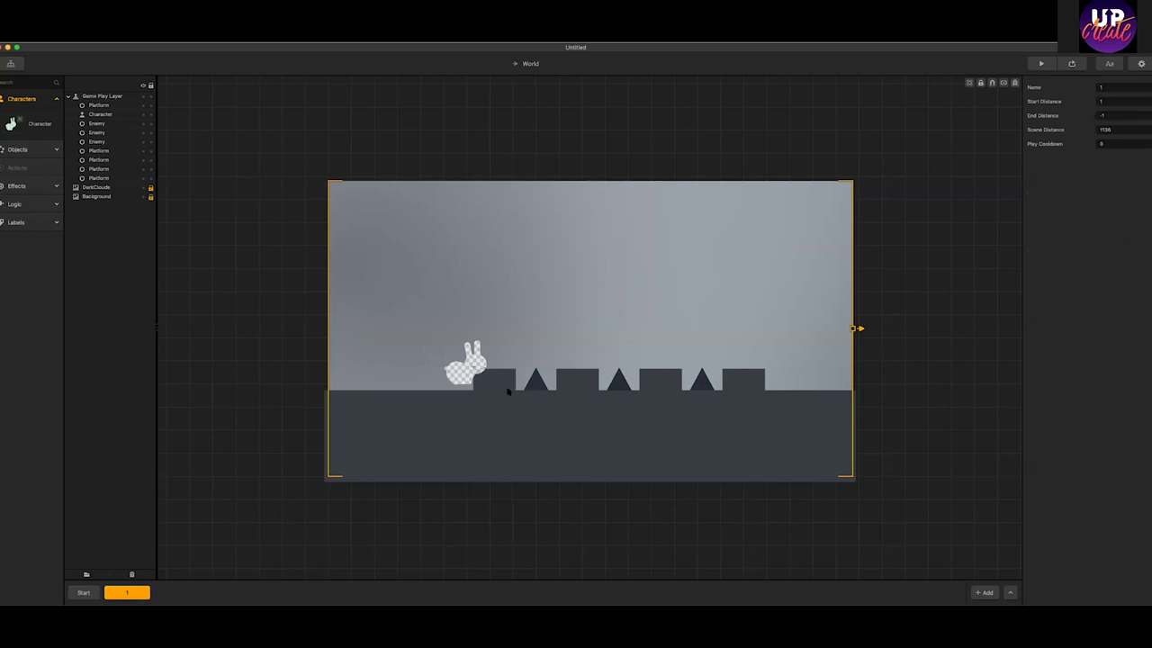
pyautogui.click(508, 389)
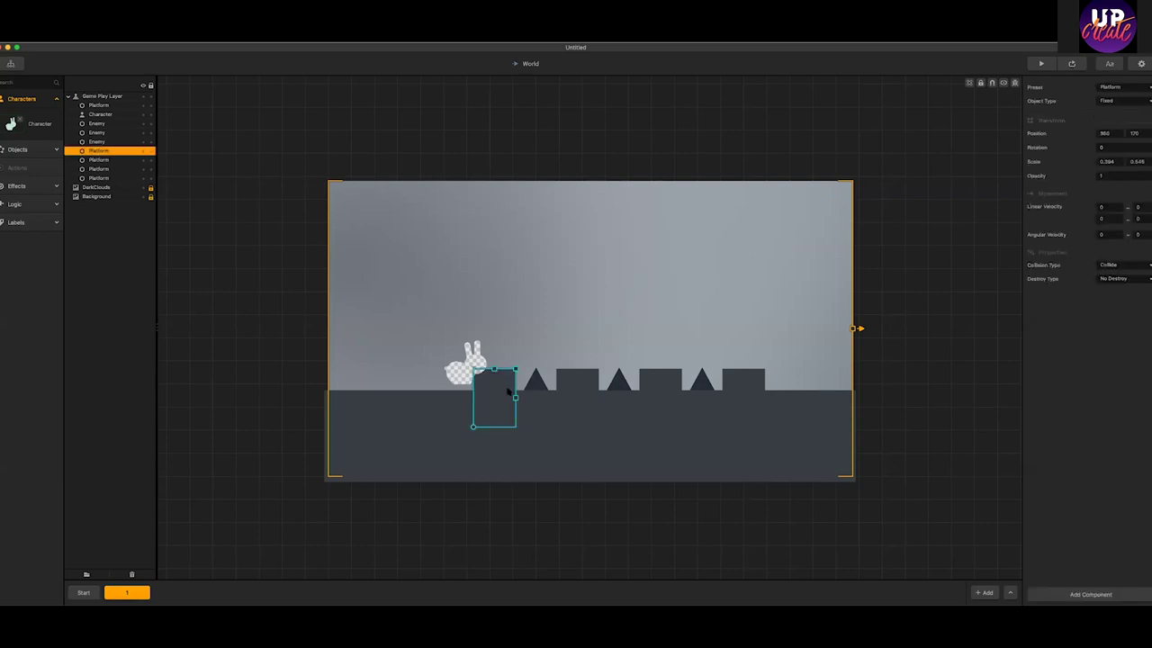
pyautogui.click(570, 372)
pyautogui.moveTo(570, 372); pyautogui.dragTo(569, 339)
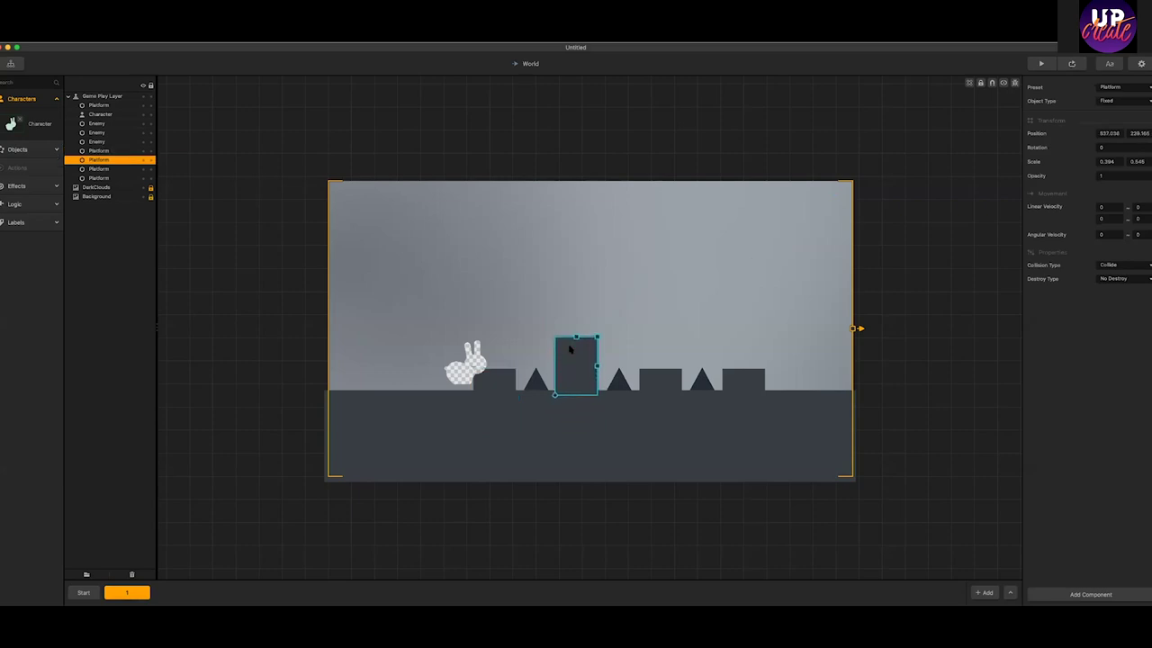
pyautogui.moveTo(741, 382); pyautogui.dragTo(742, 353)
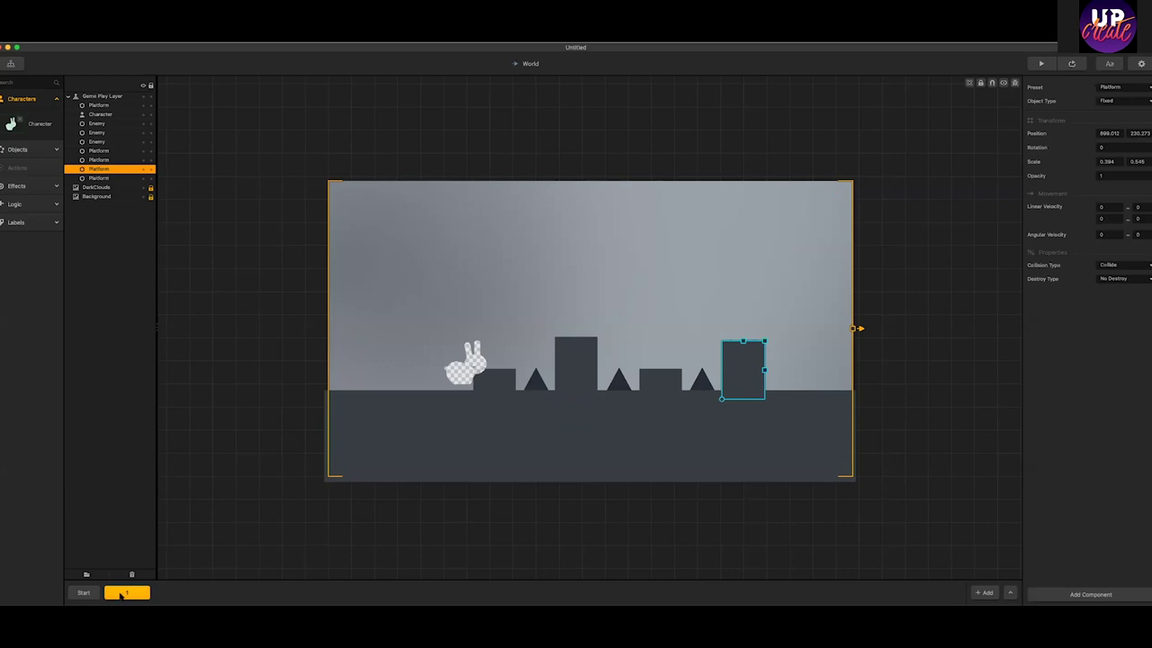
# Add scene 2 and furnish it with the ground platform copied from scene 1 and another pasted copy above it.
pyautogui.click(135, 593)
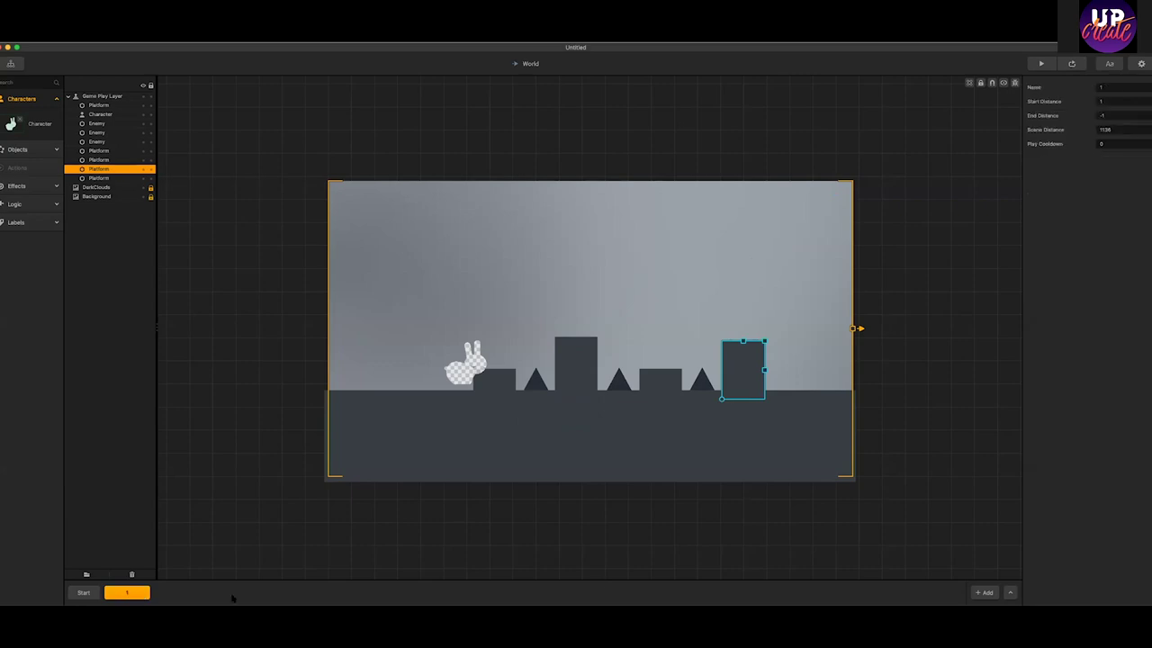
pyautogui.click(980, 592)
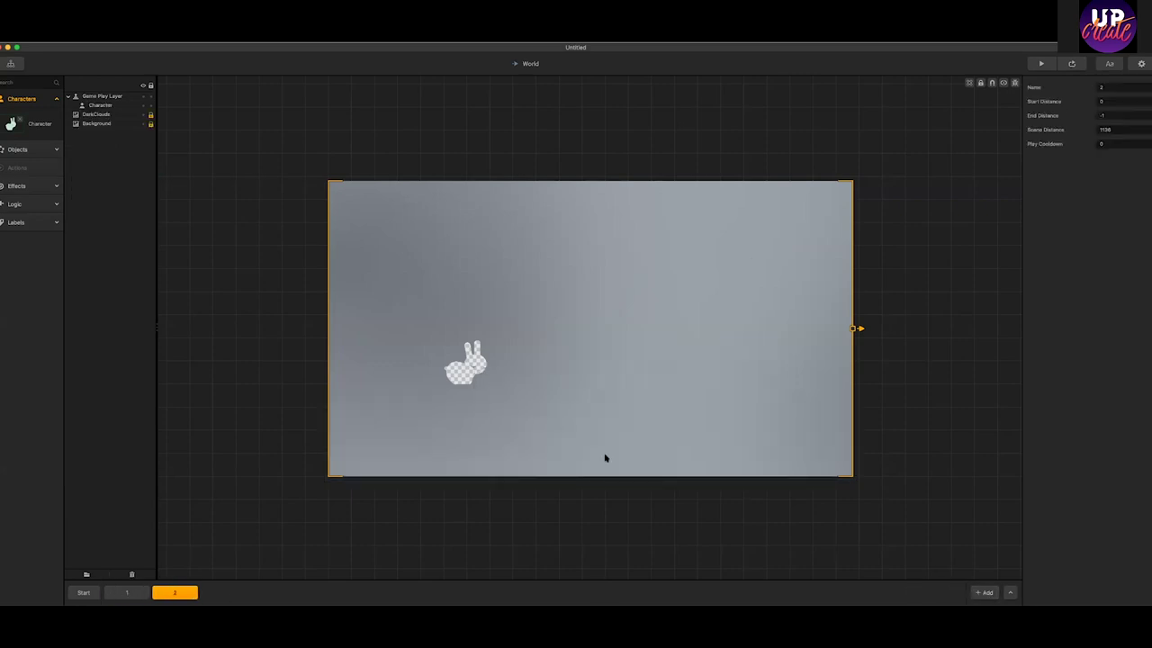
pyautogui.click(135, 593)
pyautogui.click(501, 419)
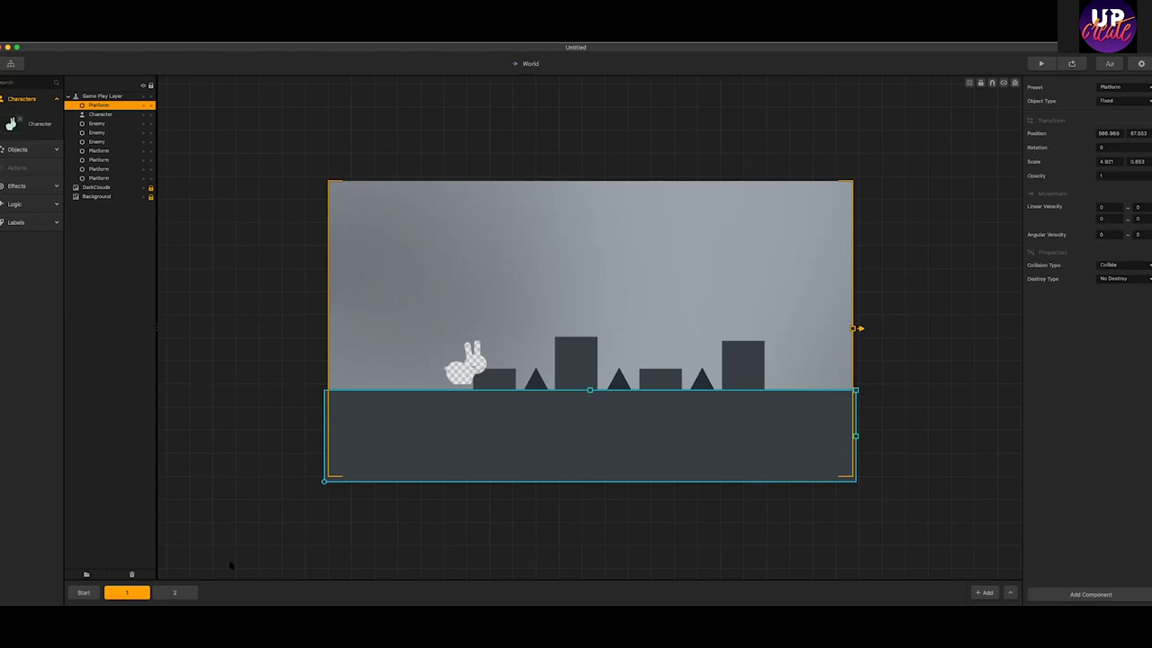
pyautogui.click(175, 592)
pyautogui.press('super+v')
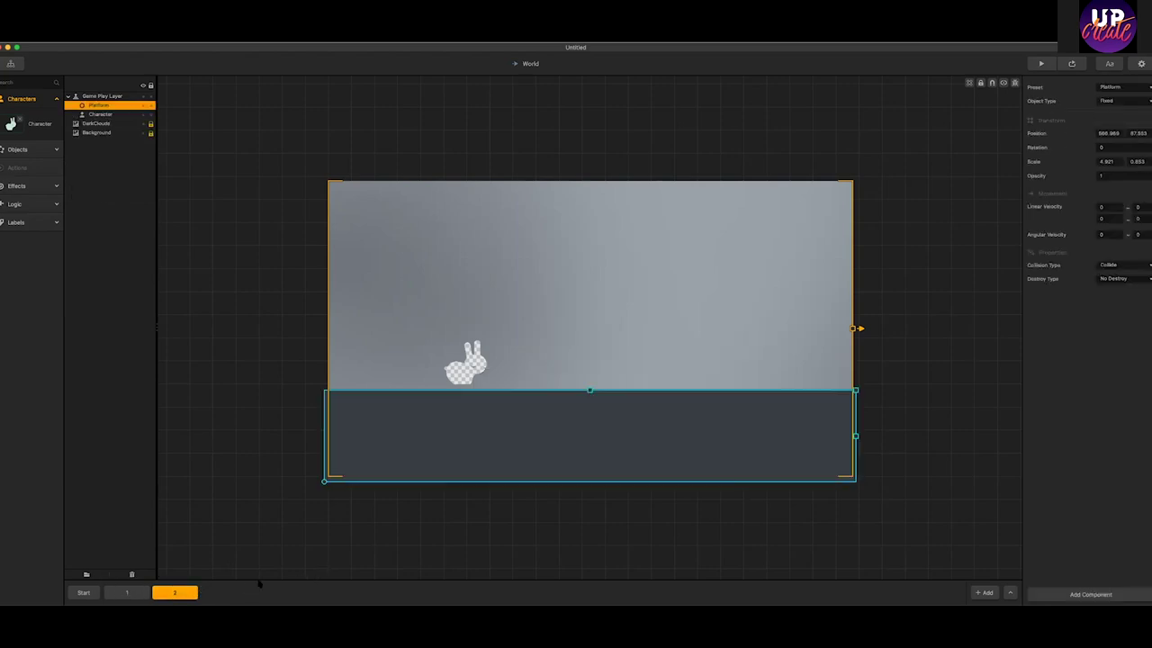
pyautogui.press('super+v')
pyautogui.moveTo(589, 392); pyautogui.dragTo(719, 325)
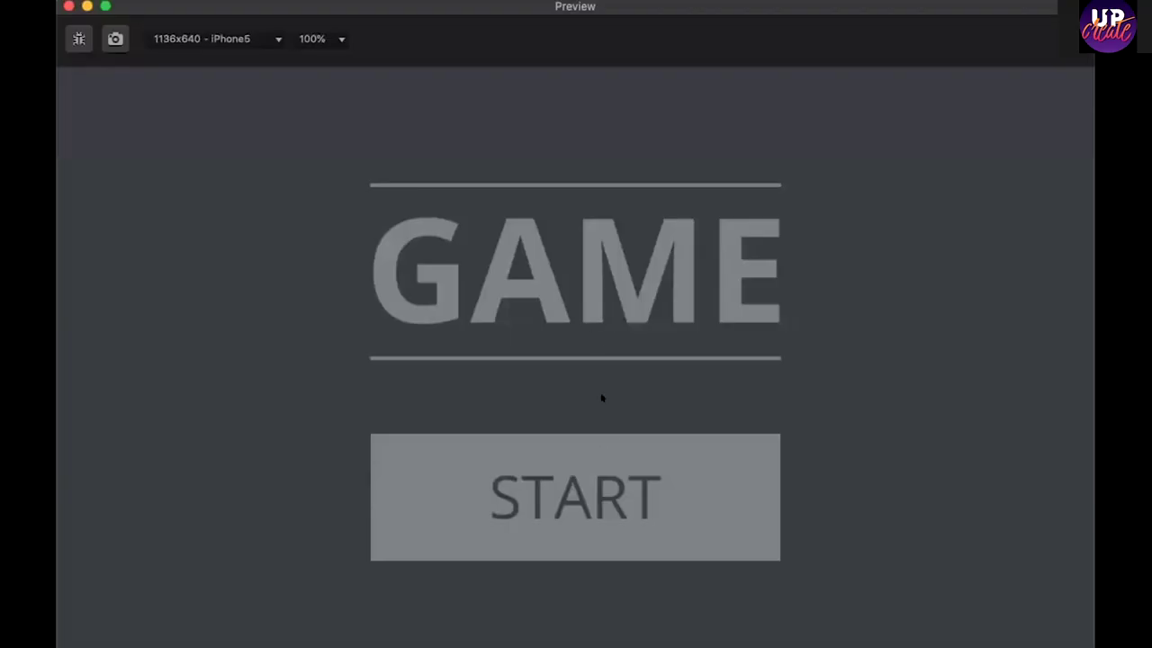
# Start the game in the preview and jump the rabbit up along the rising floating platforms.
pyautogui.click(602, 458)
pyautogui.press('Right')
pyautogui.press('Left')
pyautogui.press('Right')
pyautogui.press('Up')
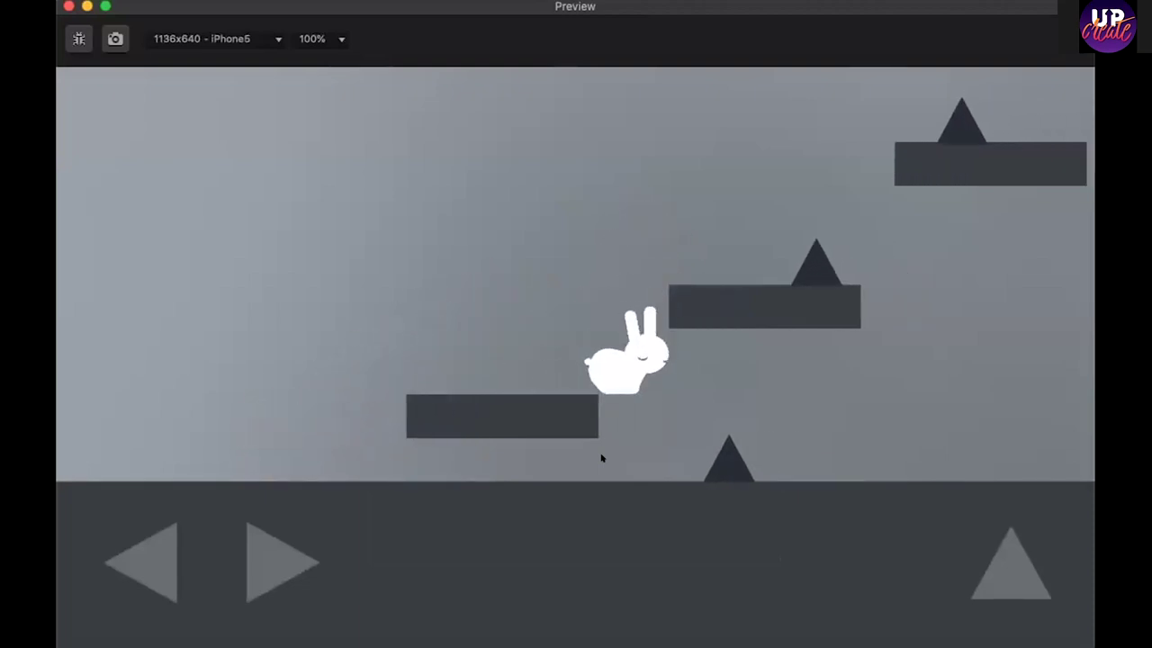
pyautogui.press('Up')
pyautogui.press('Up')
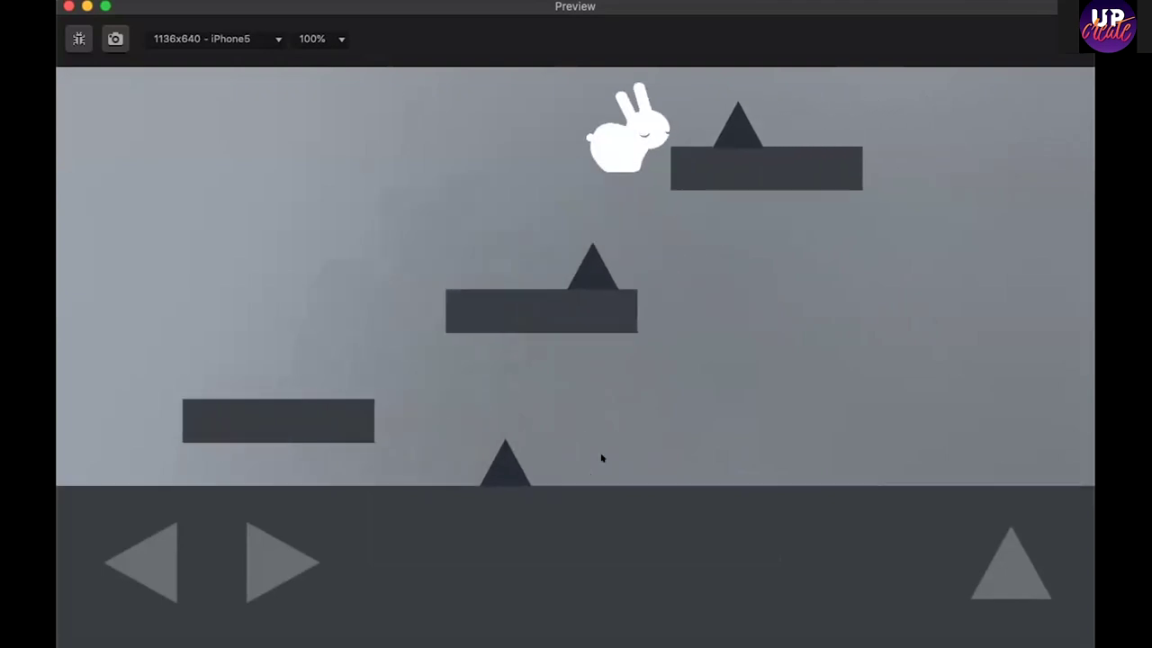